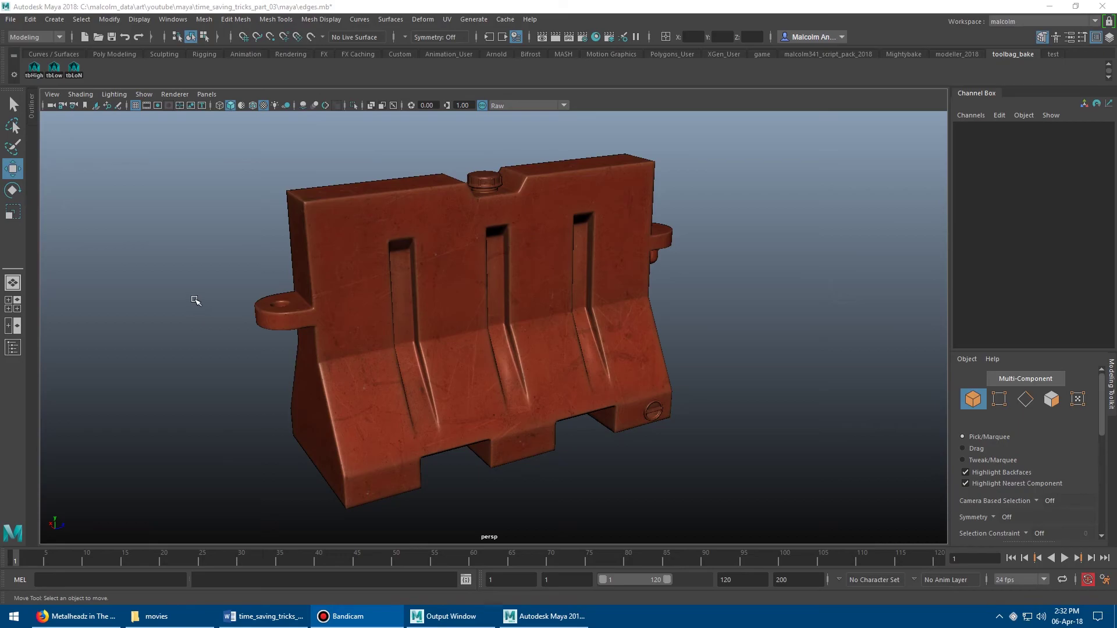
# - Inspect the traffic barrier model from the front and from above, checking its mesh edges by selecting it briefly
pyautogui.keyDown('alt'); pyautogui.moveTo(194, 302); pyautogui.dragTo(399, 267); pyautogui.keyUp('alt')
pyautogui.press('1')
pyautogui.click(314, 289)
pyautogui.moveTo(320, 243)
pyautogui.keyDown('alt'); pyautogui.mouseDown()
pyautogui.moveTo(351, 245)
pyautogui.moveTo(338, 248)
pyautogui.mouseUp(); pyautogui.keyUp('alt')
pyautogui.keyDown('alt'); pyautogui.moveTo(339, 248); pyautogui.dragTo(348, 254, button='right'); pyautogui.keyUp('alt')
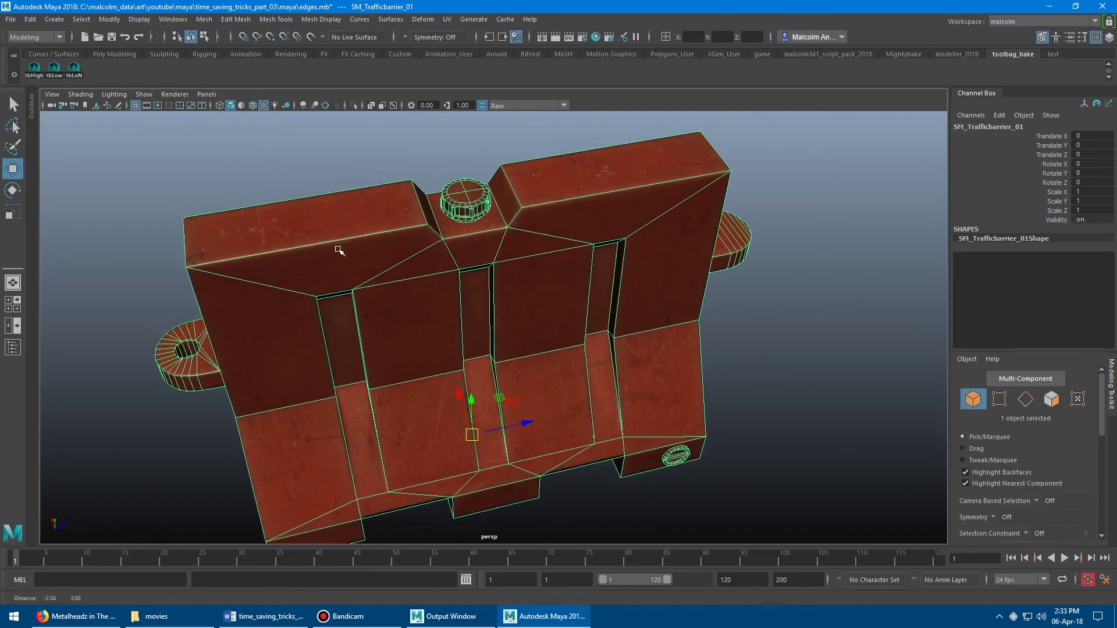
pyautogui.keyDown('alt'); pyautogui.moveTo(348, 254); pyautogui.dragTo(398, 249); pyautogui.keyUp('alt')
pyautogui.keyDown('alt'); pyautogui.moveTo(399, 250); pyautogui.dragTo(406, 251, button='right'); pyautogui.keyUp('alt')
pyautogui.click(248, 149)
pyautogui.keyDown('alt'); pyautogui.moveTo(260, 169); pyautogui.dragTo(280, 169); pyautogui.keyUp('alt')
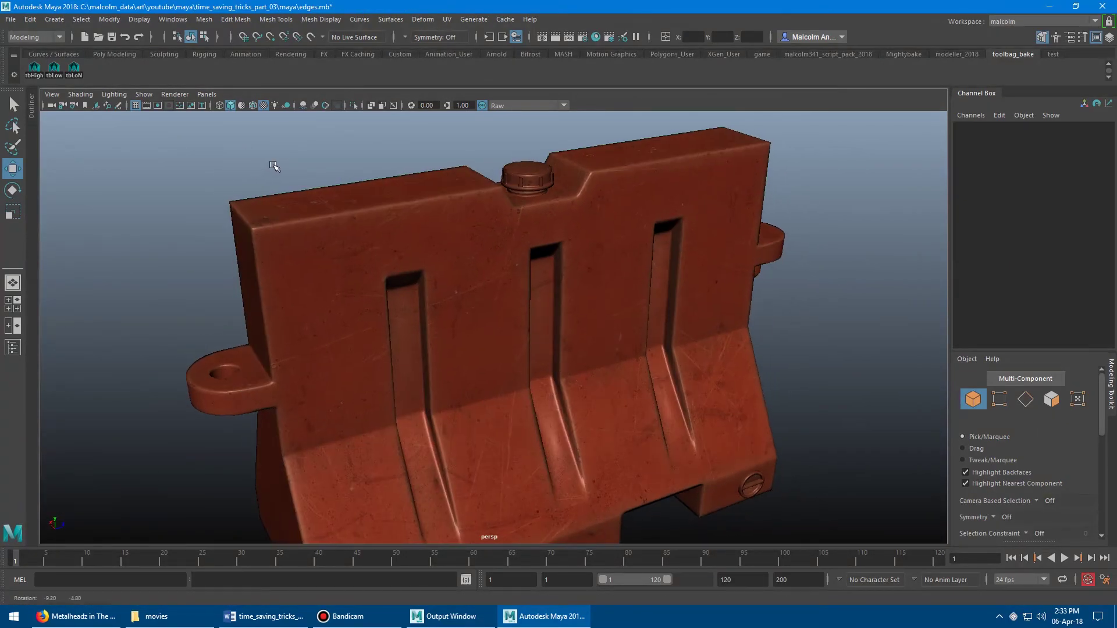
pyautogui.keyDown('alt'); pyautogui.moveTo(279, 169); pyautogui.dragTo(209, 168, button='right'); pyautogui.keyUp('alt')
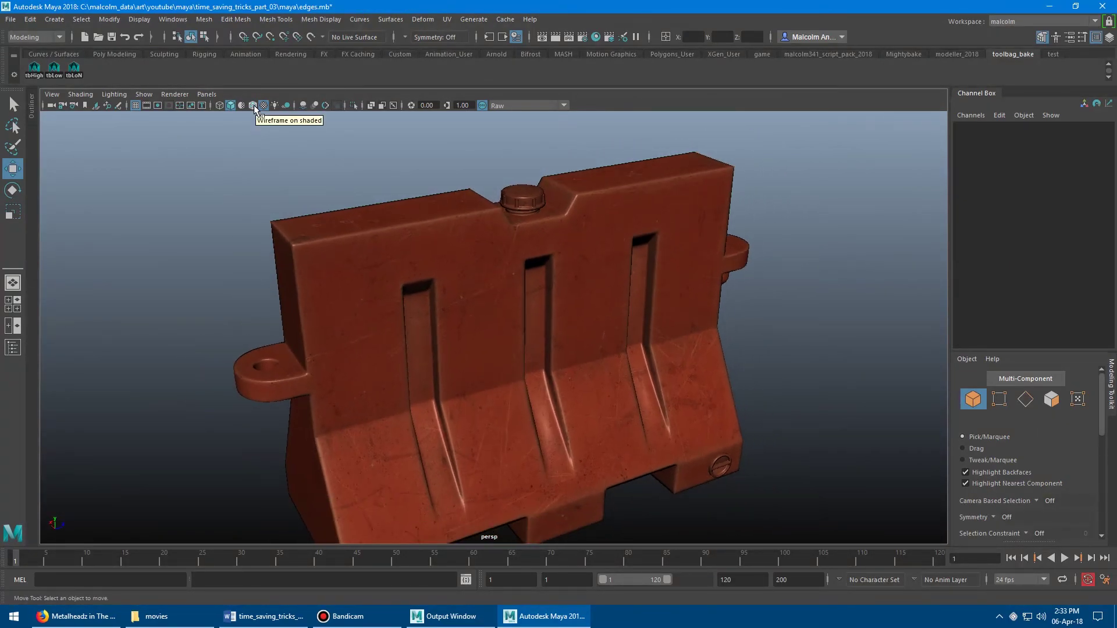
# - Show the wireframe over the shaded barrier and examine its edge layout from the front and both ends
pyautogui.click(255, 107)
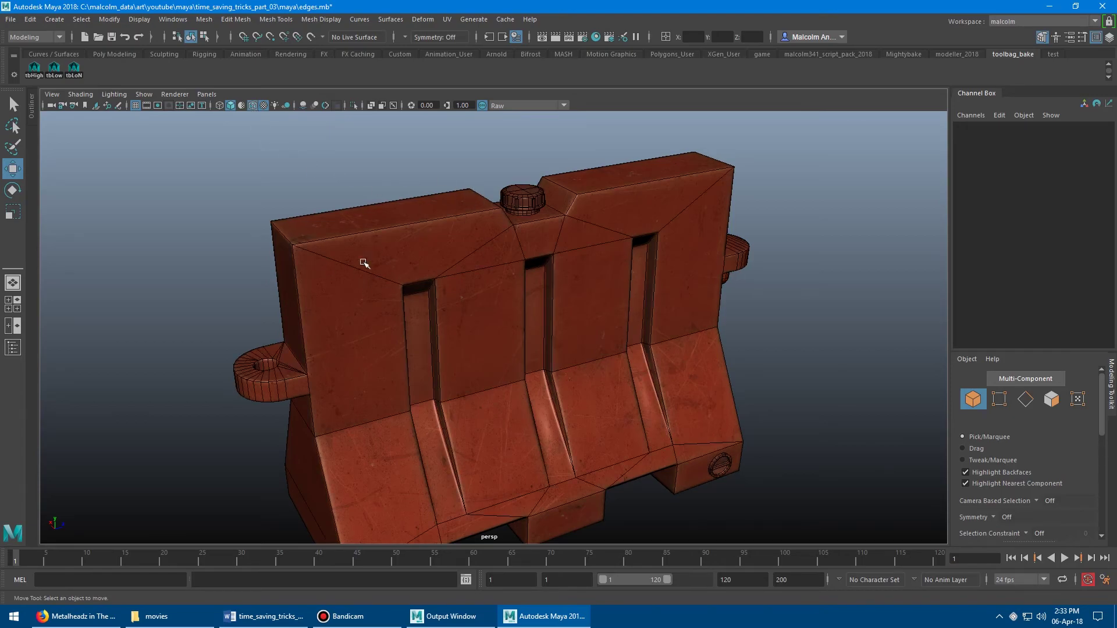
pyautogui.keyDown('alt'); pyautogui.moveTo(525, 264); pyautogui.dragTo(373, 226); pyautogui.keyUp('alt')
pyautogui.keyDown('alt'); pyautogui.moveTo(453, 230); pyautogui.dragTo(332, 280, button='middle'); pyautogui.keyUp('alt')
pyautogui.keyDown('alt'); pyautogui.moveTo(332, 280); pyautogui.dragTo(390, 307, button='right'); pyautogui.keyUp('alt')
pyautogui.keyDown('alt'); pyautogui.moveTo(391, 307); pyautogui.dragTo(457, 268); pyautogui.keyUp('alt')
pyautogui.keyDown('alt'); pyautogui.moveTo(457, 268); pyautogui.dragTo(235, 269, button='right'); pyautogui.keyUp('alt')
pyautogui.keyDown('alt'); pyautogui.moveTo(235, 269); pyautogui.dragTo(407, 221, button='middle'); pyautogui.keyUp('alt')
pyautogui.click(454, 245)
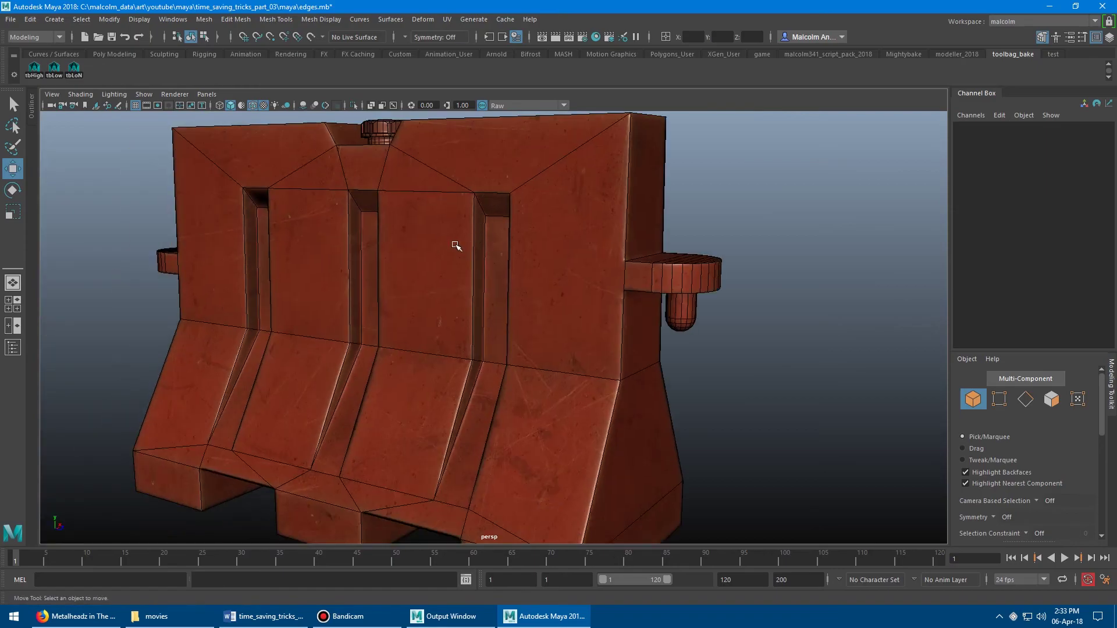
pyautogui.keyDown('alt'); pyautogui.moveTo(453, 244); pyautogui.dragTo(391, 298); pyautogui.keyUp('alt')
pyautogui.keyDown('alt'); pyautogui.moveTo(391, 297); pyautogui.dragTo(341, 239, button='right'); pyautogui.keyUp('alt')
pyautogui.keyDown('alt'); pyautogui.moveTo(342, 239); pyautogui.dragTo(389, 282); pyautogui.keyUp('alt')
pyautogui.keyDown('alt'); pyautogui.moveTo(390, 282); pyautogui.dragTo(233, 204, button='right'); pyautogui.keyUp('alt')
pyautogui.click(233, 204)
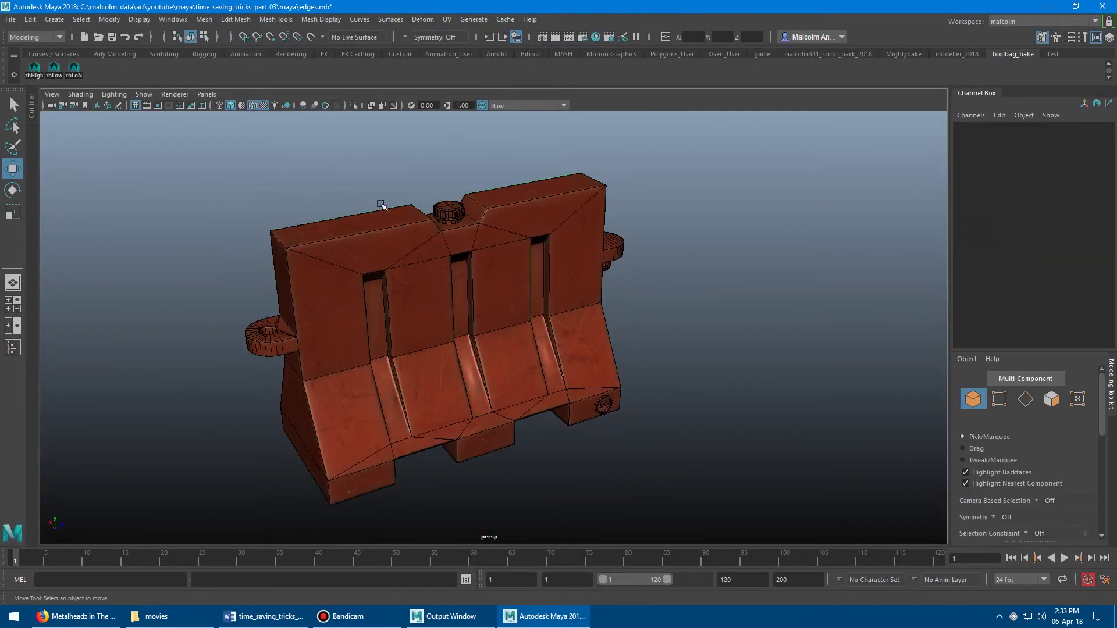
pyautogui.keyDown('alt'); pyautogui.moveTo(419, 262); pyautogui.dragTo(491, 250, button='middle'); pyautogui.keyUp('alt')
pyautogui.keyDown('alt'); pyautogui.moveTo(491, 250); pyautogui.dragTo(449, 250); pyautogui.keyUp('alt')
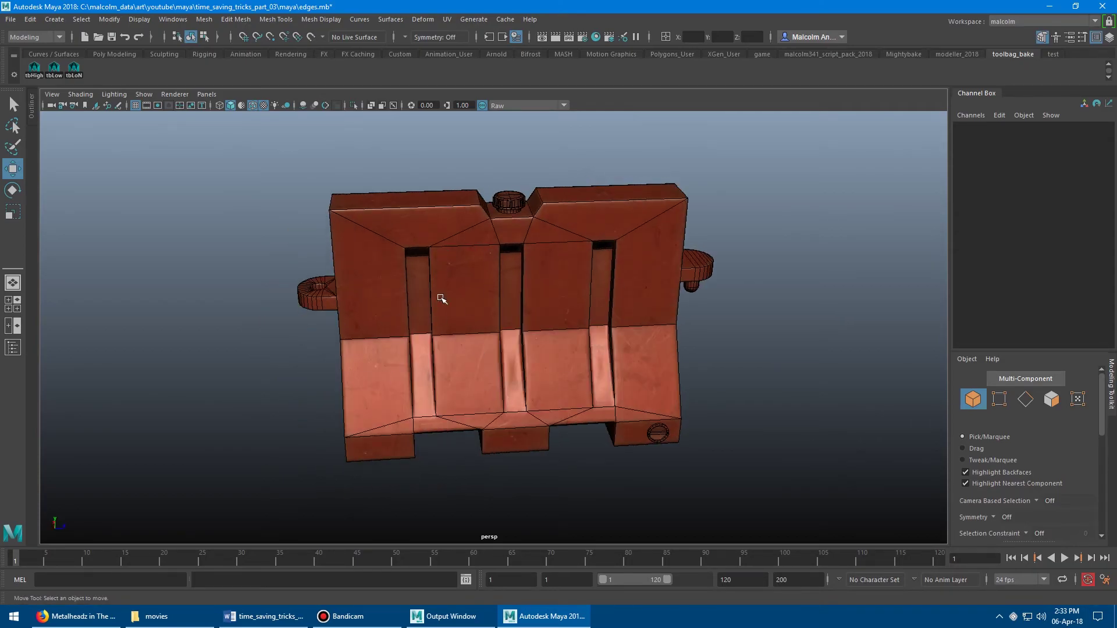
pyautogui.keyDown('alt'); pyautogui.moveTo(366, 271); pyautogui.dragTo(396, 277); pyautogui.keyUp('alt')
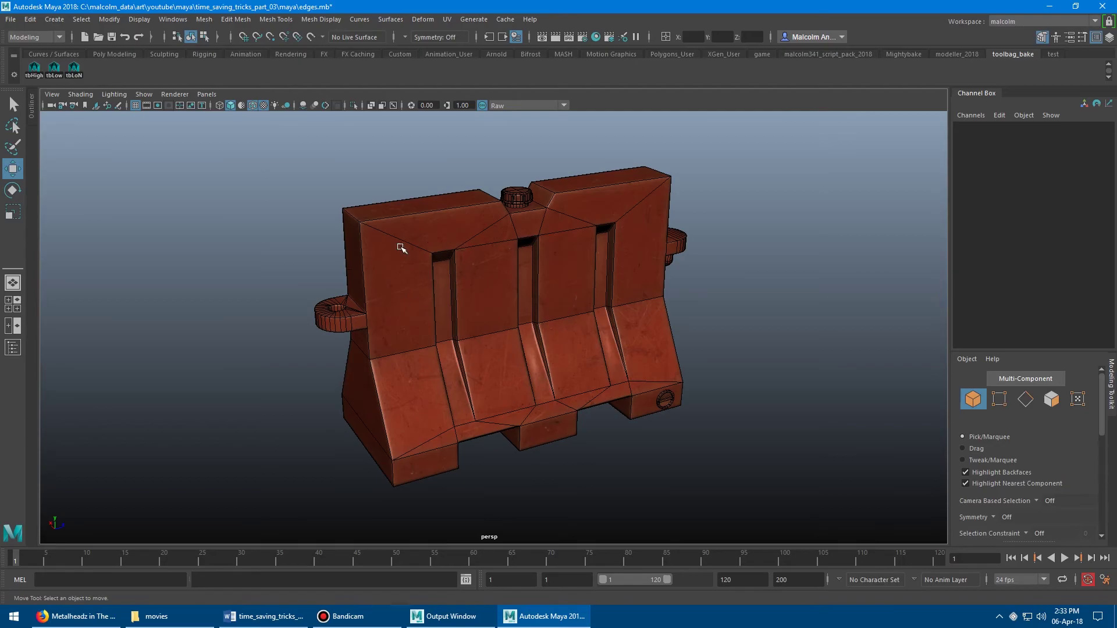
pyautogui.keyDown('alt'); pyautogui.moveTo(471, 220); pyautogui.dragTo(408, 245, button='middle'); pyautogui.keyUp('alt')
pyautogui.scroll(2, 429, 240)
pyautogui.scroll(-3, 510, 228)
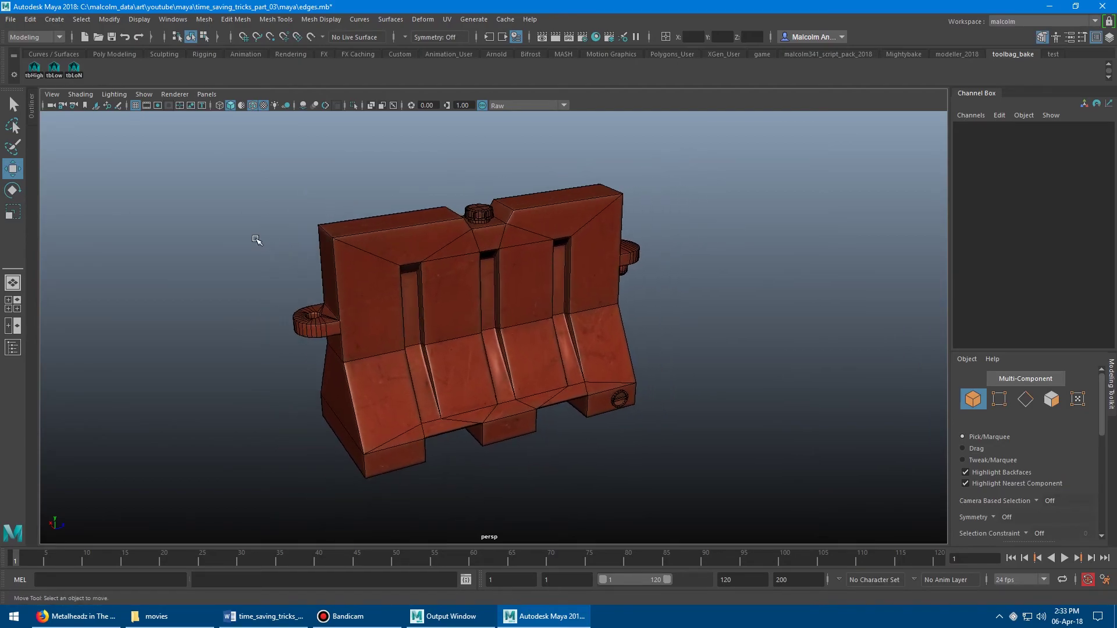
# - Create an ambient light beside the barrier's side lug and light the 3D view with the scene lights
pyautogui.click(55, 20)
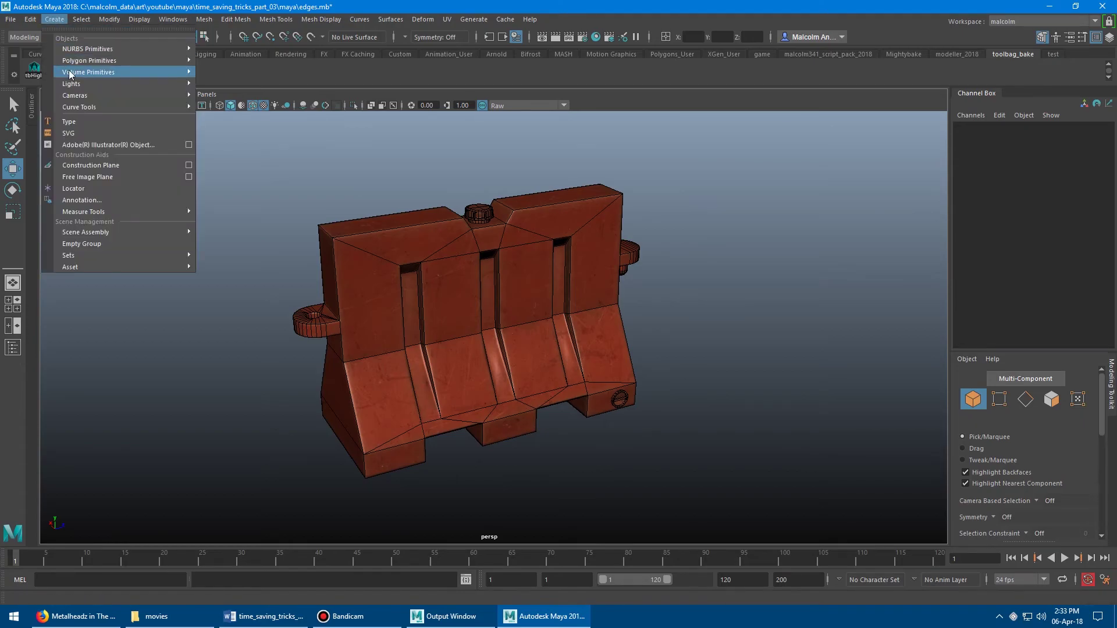
pyautogui.moveTo(77, 86)
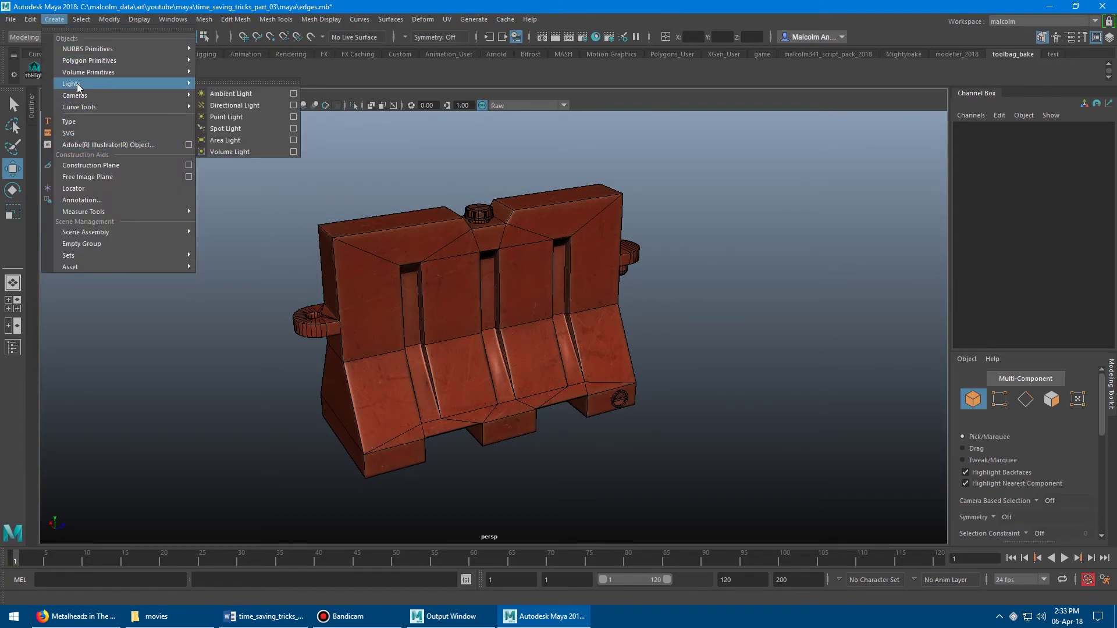
pyautogui.click(223, 94)
pyautogui.moveTo(662, 277); pyautogui.dragTo(414, 233, button='middle')
pyautogui.keyDown('alt'); pyautogui.moveTo(467, 307); pyautogui.dragTo(561, 294, button='middle'); pyautogui.keyUp('alt')
pyautogui.keyDown('alt'); pyautogui.moveTo(561, 294); pyautogui.dragTo(520, 297, button='right'); pyautogui.keyUp('alt')
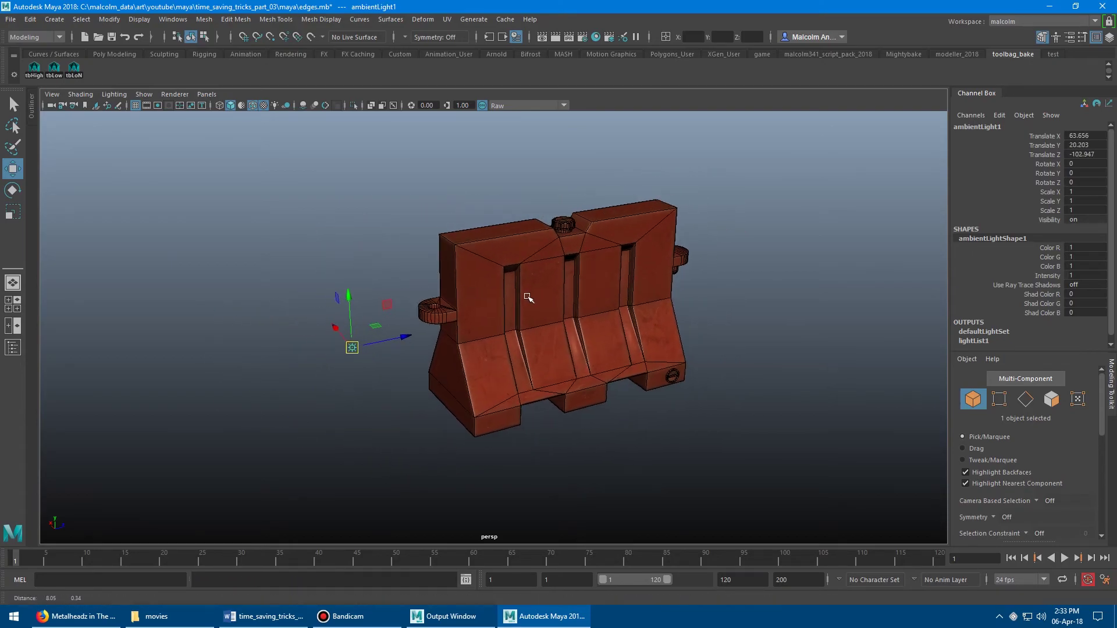
pyautogui.keyDown('alt'); pyautogui.moveTo(520, 298); pyautogui.dragTo(501, 294, button='middle'); pyautogui.keyUp('alt')
pyautogui.keyDown('alt'); pyautogui.moveTo(501, 294); pyautogui.dragTo(490, 293, button='right'); pyautogui.keyUp('alt')
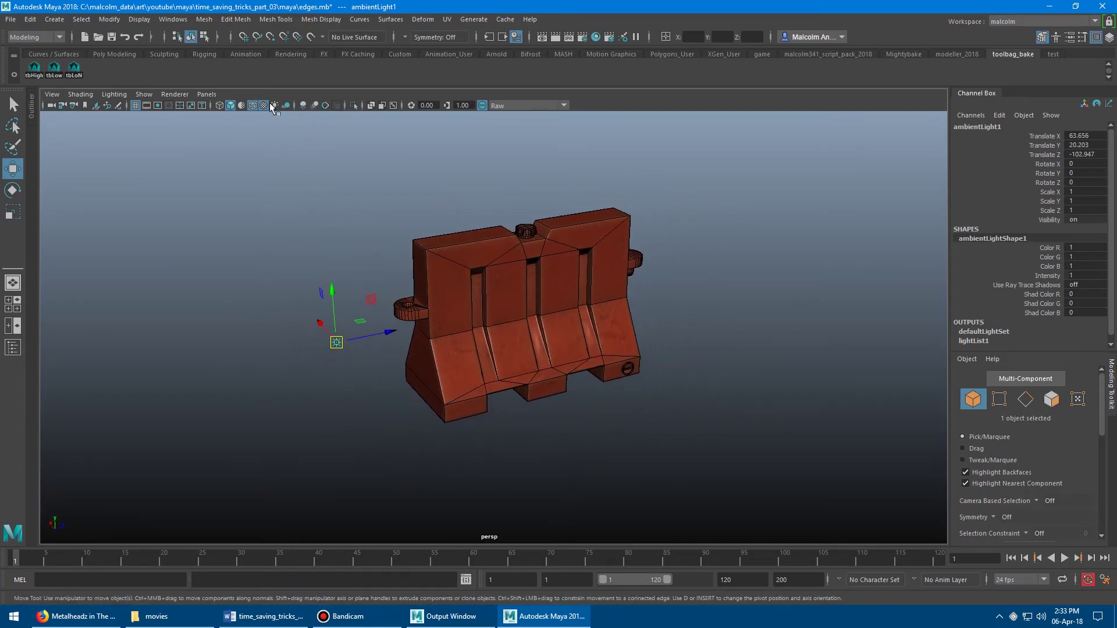
pyautogui.press('7')
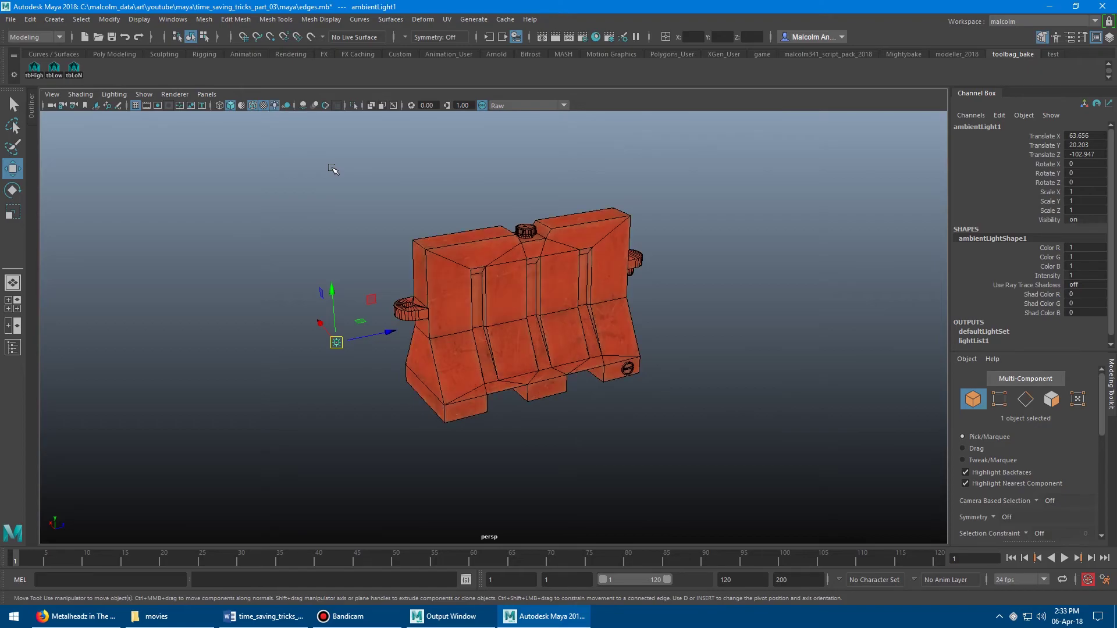
# - Examine the barrier's texture and edges under the ambient light from several angles
pyautogui.keyDown('alt'); pyautogui.moveTo(495, 233); pyautogui.dragTo(433, 221); pyautogui.keyUp('alt')
pyautogui.keyDown('alt'); pyautogui.moveTo(434, 221); pyautogui.dragTo(494, 225, button='right'); pyautogui.keyUp('alt')
pyautogui.keyDown('alt'); pyautogui.moveTo(494, 224); pyautogui.dragTo(541, 223); pyautogui.keyUp('alt')
pyautogui.keyDown('alt'); pyautogui.moveTo(541, 223); pyautogui.dragTo(489, 233, button='middle'); pyautogui.keyUp('alt')
pyautogui.keyDown('alt'); pyautogui.moveTo(489, 233); pyautogui.dragTo(582, 239, button='right'); pyautogui.keyUp('alt')
pyautogui.keyDown('alt'); pyautogui.moveTo(407, 212); pyautogui.dragTo(483, 237, button='middle'); pyautogui.keyUp('alt')
pyautogui.keyDown('alt'); pyautogui.moveTo(484, 237); pyautogui.dragTo(411, 209, button='right'); pyautogui.keyUp('alt')
pyautogui.keyDown('alt'); pyautogui.moveTo(411, 209); pyautogui.dragTo(463, 218); pyautogui.keyUp('alt')
pyautogui.keyDown('alt'); pyautogui.moveTo(463, 218); pyautogui.dragTo(485, 229, button='right'); pyautogui.keyUp('alt')
pyautogui.keyDown('alt'); pyautogui.moveTo(485, 229); pyautogui.dragTo(481, 196, button='middle'); pyautogui.keyUp('alt')
pyautogui.keyDown('alt'); pyautogui.moveTo(481, 196); pyautogui.dragTo(429, 200, button='right'); pyautogui.keyUp('alt')
pyautogui.moveTo(430, 199)
pyautogui.keyDown('alt'); pyautogui.mouseDown()
pyautogui.moveTo(449, 199)
pyautogui.moveTo(409, 199)
pyautogui.mouseUp(); pyautogui.keyUp('alt')
pyautogui.keyDown('alt'); pyautogui.moveTo(408, 200); pyautogui.dragTo(382, 206, button='right'); pyautogui.keyUp('alt')
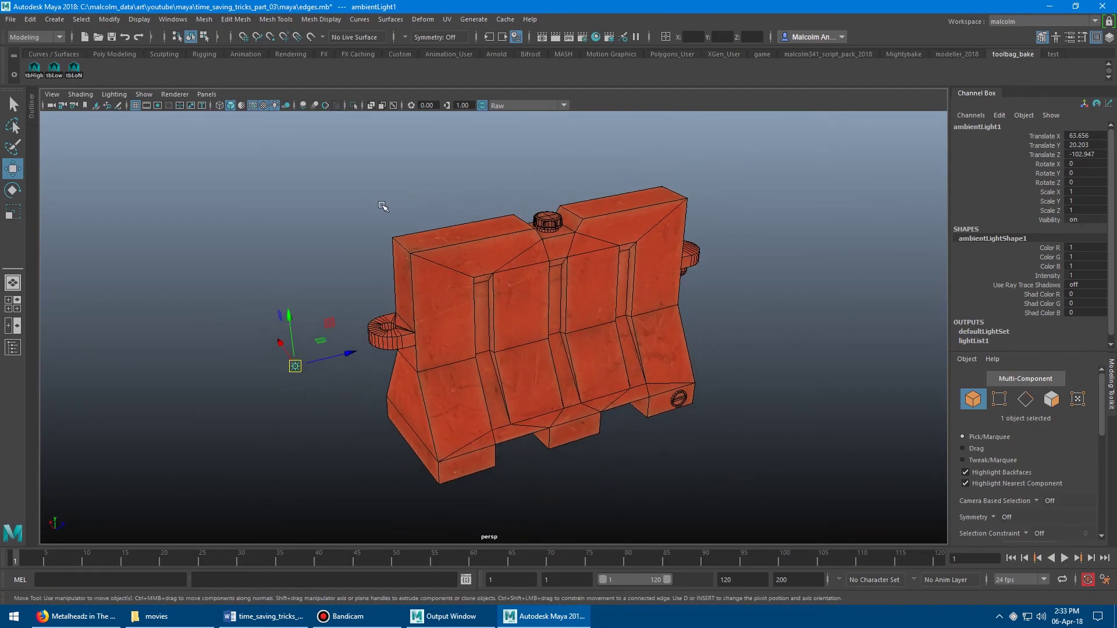
pyautogui.keyDown('alt'); pyautogui.moveTo(414, 215); pyautogui.dragTo(340, 240, button='middle'); pyautogui.keyUp('alt')
pyautogui.keyDown('alt'); pyautogui.moveTo(340, 241); pyautogui.dragTo(453, 228, button='right'); pyautogui.keyUp('alt')
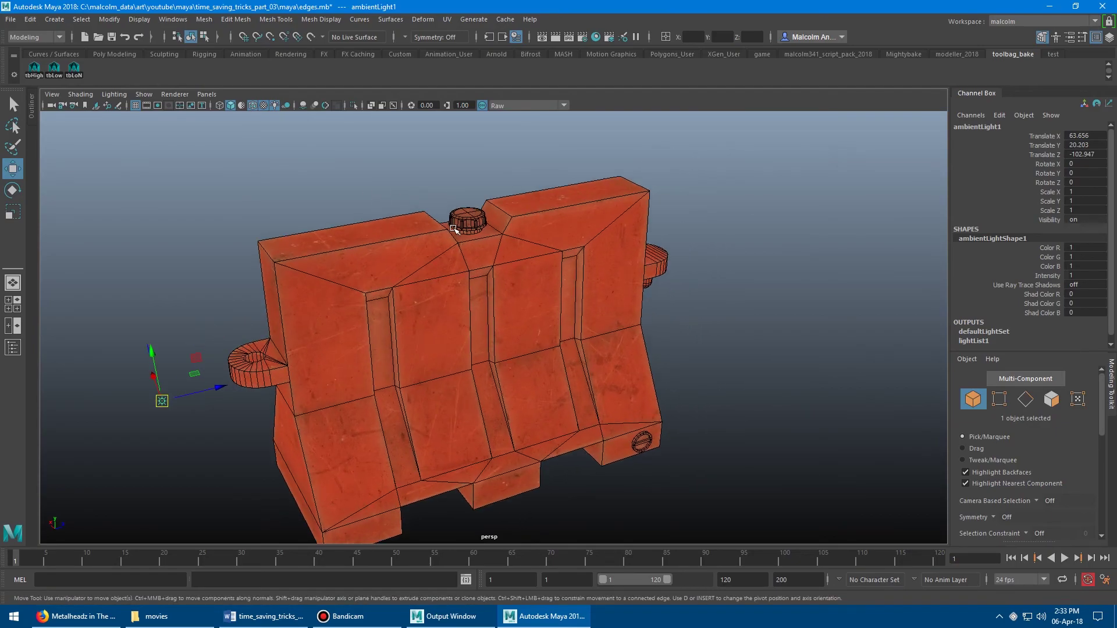
# - Turn off the wireframe overlay and examine the textured edges on the underside of the barrier's feet
pyautogui.click(252, 107)
pyautogui.keyDown('alt'); pyautogui.moveTo(370, 231); pyautogui.dragTo(472, 282, button='middle'); pyautogui.keyUp('alt')
pyautogui.moveTo(472, 281)
pyautogui.keyDown('alt'); pyautogui.mouseDown(button='right')
pyautogui.moveTo(477, 249)
pyautogui.moveTo(616, 285)
pyautogui.mouseUp(button='right'); pyautogui.keyUp('alt')
pyautogui.keyDown('alt'); pyautogui.moveTo(616, 285); pyautogui.dragTo(466, 247, button='middle'); pyautogui.keyUp('alt')
pyautogui.keyDown('alt'); pyautogui.moveTo(466, 247); pyautogui.dragTo(528, 264); pyautogui.keyUp('alt')
pyautogui.keyDown('alt'); pyautogui.moveTo(538, 401); pyautogui.dragTo(476, 180, button='middle'); pyautogui.keyUp('alt')
pyautogui.keyDown('alt'); pyautogui.moveTo(476, 180); pyautogui.dragTo(415, 322, button='right'); pyautogui.keyUp('alt')
pyautogui.keyDown('alt'); pyautogui.moveTo(416, 323); pyautogui.dragTo(422, 291, button='middle'); pyautogui.keyUp('alt')
pyautogui.keyDown('alt'); pyautogui.moveTo(447, 310); pyautogui.dragTo(450, 267); pyautogui.keyUp('alt')
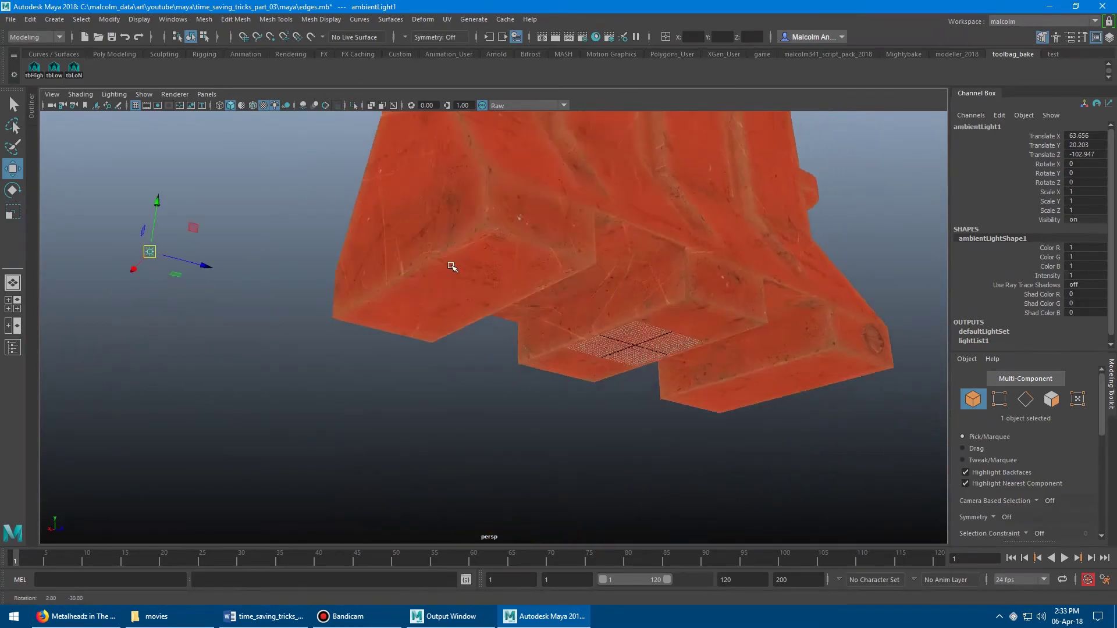
pyautogui.keyDown('alt'); pyautogui.moveTo(451, 267); pyautogui.dragTo(454, 329, button='middle'); pyautogui.keyUp('alt')
pyautogui.keyDown('alt'); pyautogui.moveTo(454, 329); pyautogui.dragTo(507, 285, button='right'); pyautogui.keyUp('alt')
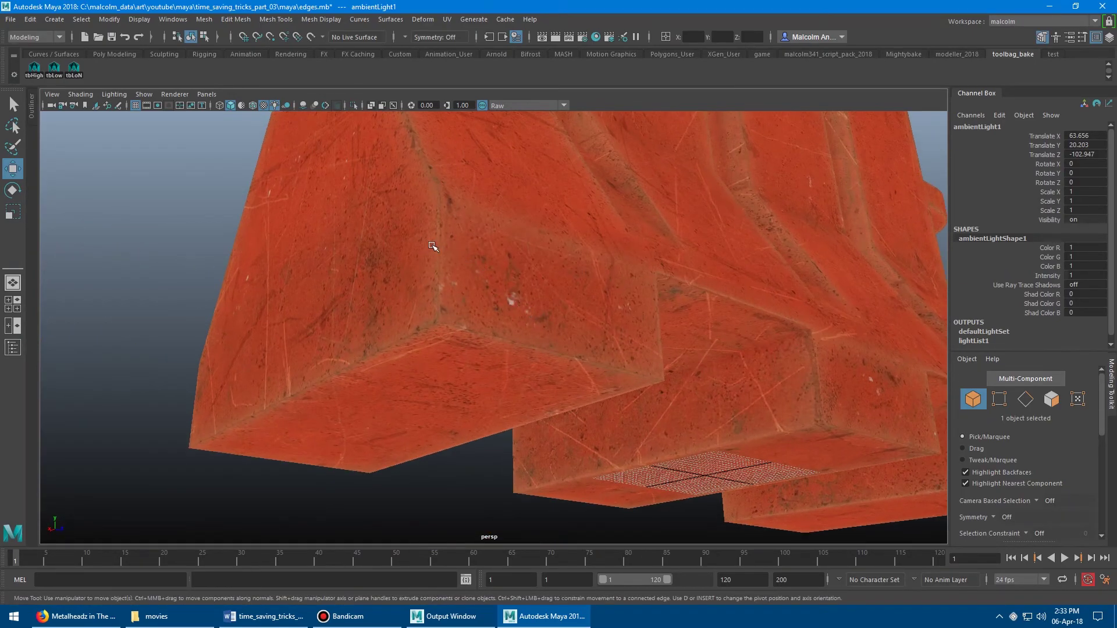
# - Select the barrier and open the UV Editor, resized so the model stays visible beside it
pyautogui.click(487, 279)
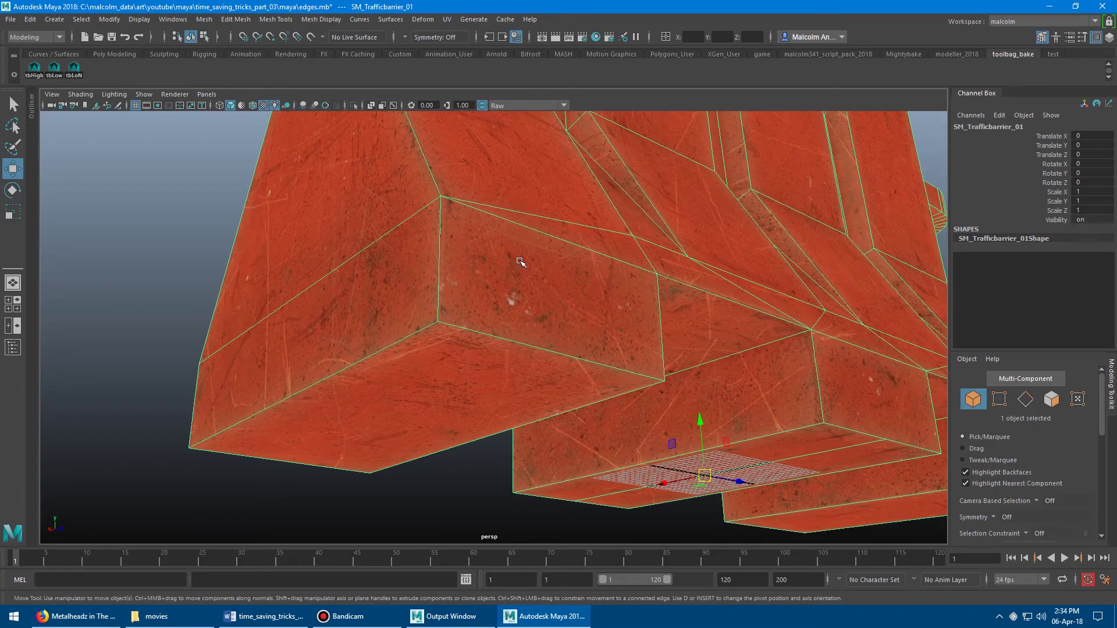
pyautogui.keyDown('alt'); pyautogui.moveTo(532, 248); pyautogui.dragTo(511, 261, button='middle'); pyautogui.keyUp('alt')
pyautogui.keyDown('alt'); pyautogui.moveTo(511, 261); pyautogui.dragTo(490, 258, button='right'); pyautogui.keyUp('alt')
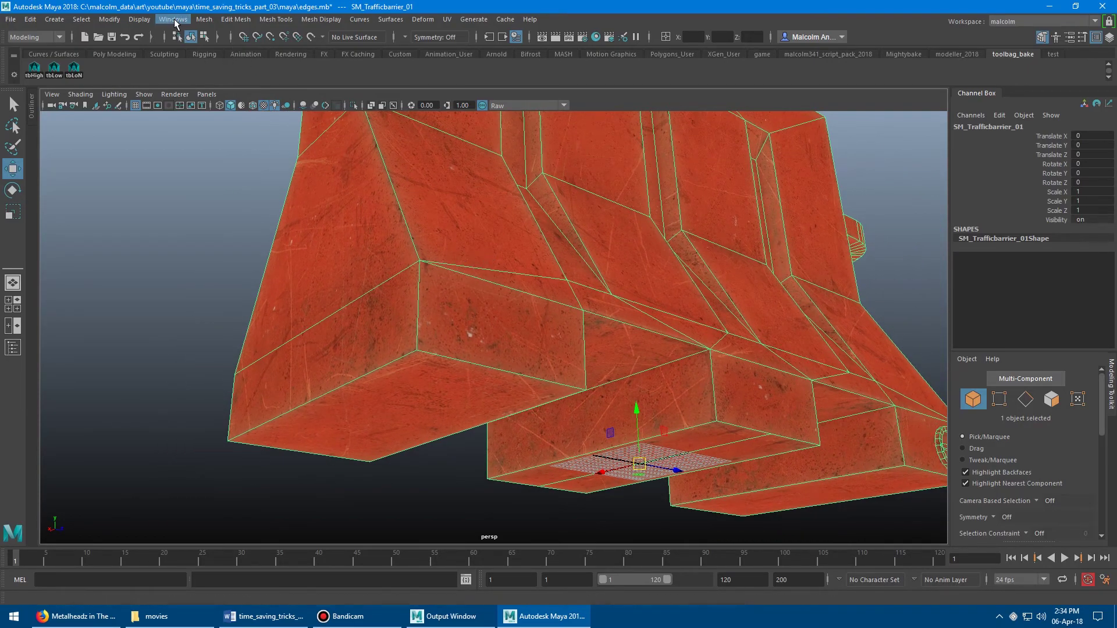
pyautogui.click(173, 19)
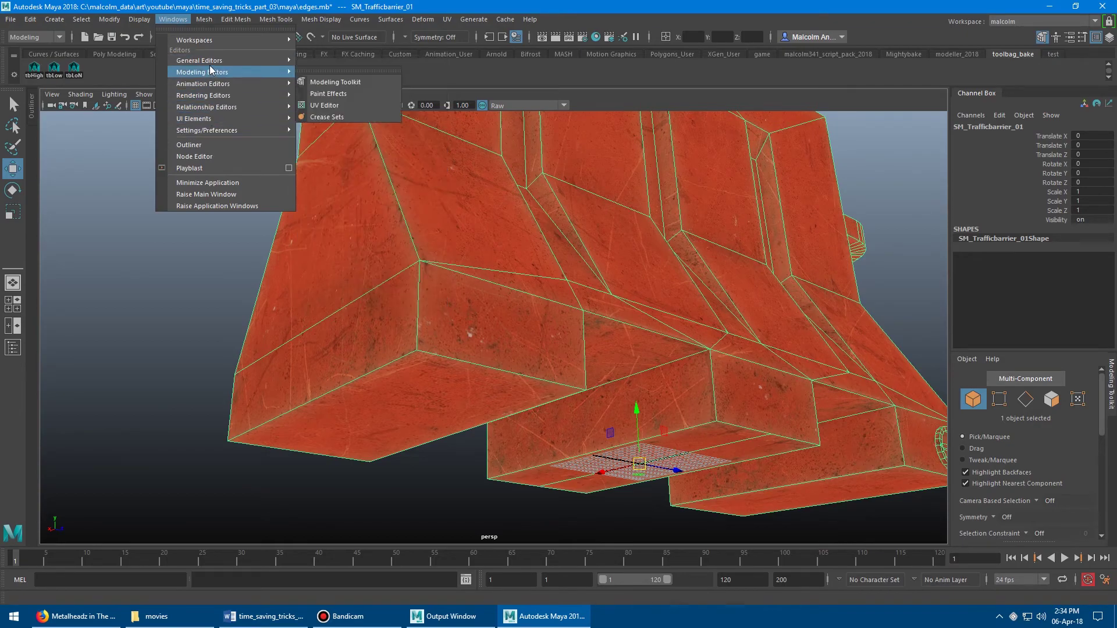
pyautogui.click(324, 106)
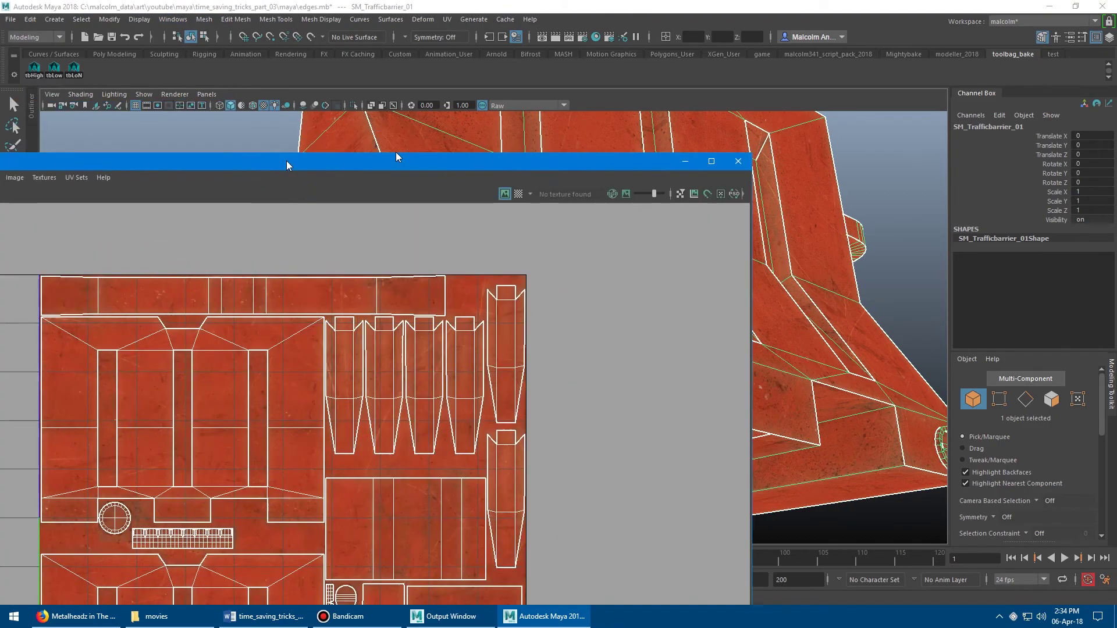
pyautogui.moveTo(286, 162); pyautogui.dragTo(607, 105)
pyautogui.moveTo(137, 96); pyautogui.dragTo(594, 322)
pyautogui.moveTo(706, 327); pyautogui.dragTo(593, 77)
# - Turn off Texture Borders for the barrier's UV layout
pyautogui.keyDown('alt'); pyautogui.moveTo(373, 251); pyautogui.dragTo(337, 242); pyautogui.keyUp('alt')
pyautogui.keyDown('alt'); pyautogui.moveTo(337, 242); pyautogui.dragTo(314, 243, button='right'); pyautogui.keyUp('alt')
pyautogui.rightClick(553, 242)
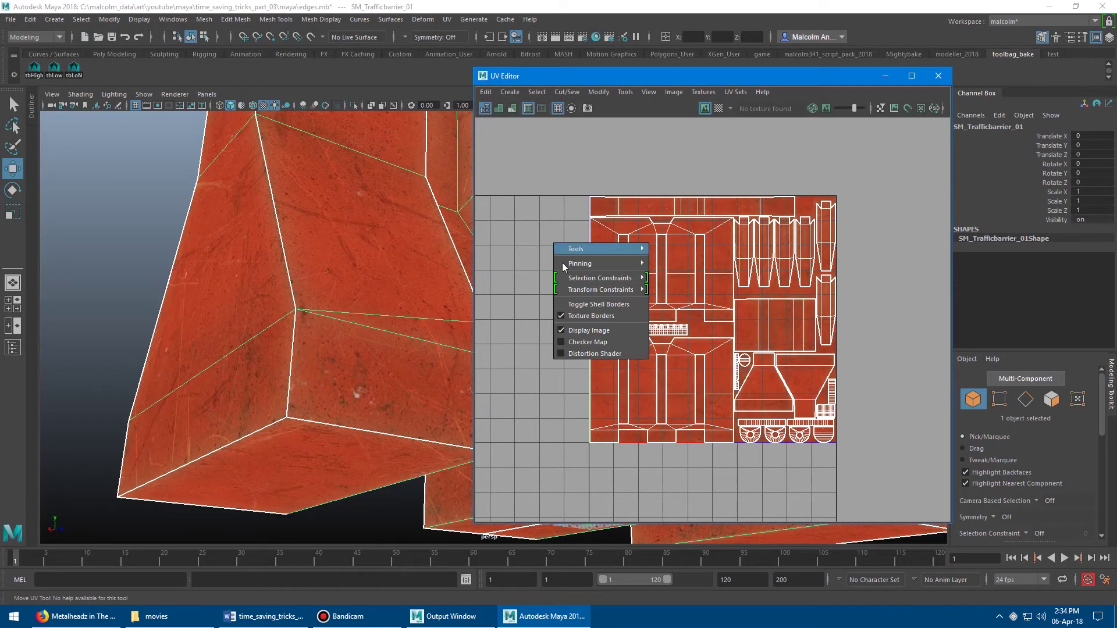
pyautogui.click(584, 317)
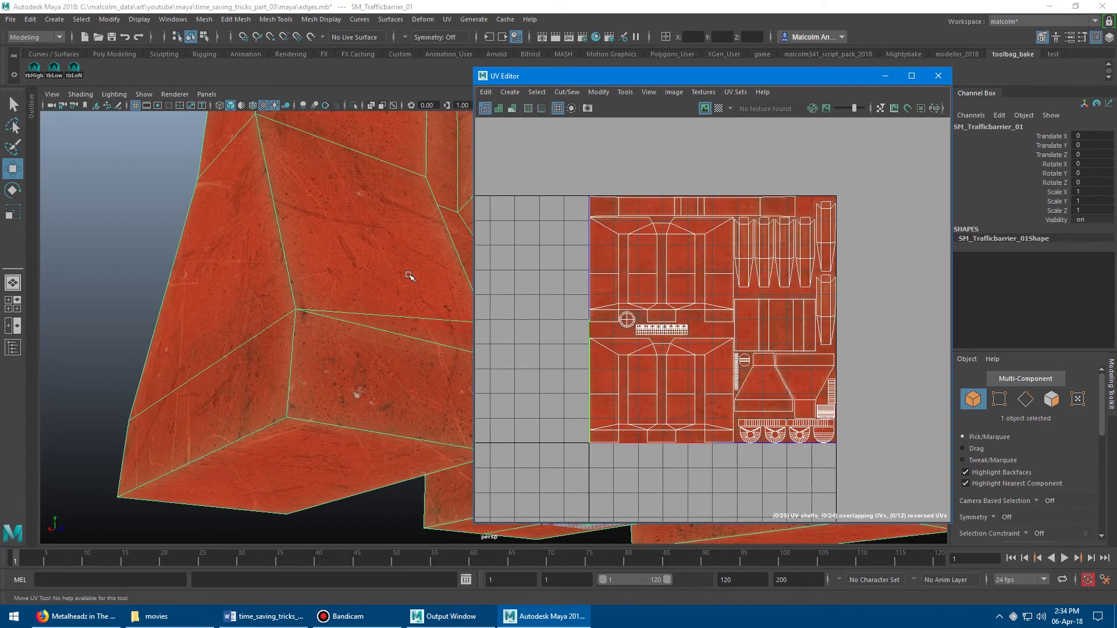
# - Switch the barrier to UV selection and select the two UVs of the foot's vertical corner edge on the side shell
pyautogui.keyDown('alt'); pyautogui.moveTo(254, 214); pyautogui.dragTo(273, 228); pyautogui.keyUp('alt')
pyautogui.scroll(2, 606, 277)
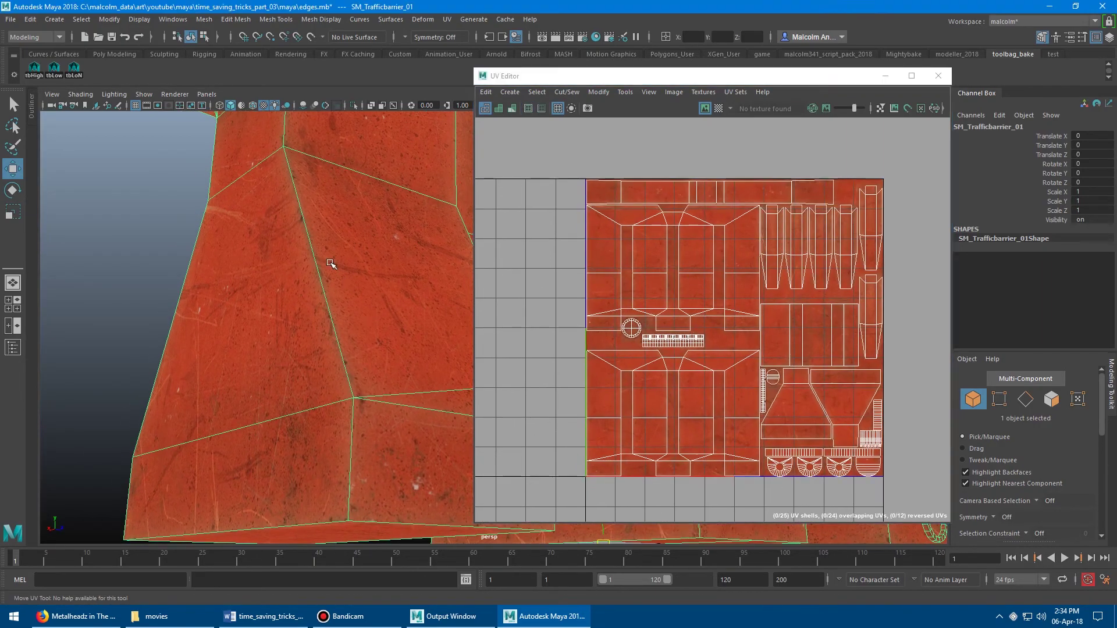
pyautogui.moveTo(330, 263); pyautogui.dragTo(433, 268, button='right')
pyautogui.click(353, 399)
pyautogui.keyDown('alt'); pyautogui.moveTo(599, 330); pyautogui.dragTo(582, 227, button='middle'); pyautogui.keyUp('alt')
pyautogui.scroll(2, 535, 310)
pyautogui.keyDown('alt'); pyautogui.moveTo(527, 310); pyautogui.dragTo(495, 283, button='middle'); pyautogui.keyUp('alt')
pyautogui.keyDown('alt'); pyautogui.moveTo(496, 284); pyautogui.dragTo(675, 290, button='right'); pyautogui.keyUp('alt')
pyautogui.keyDown('alt'); pyautogui.moveTo(672, 231); pyautogui.dragTo(527, 287, button='right'); pyautogui.keyUp('alt')
pyautogui.keyDown('alt'); pyautogui.moveTo(619, 275); pyautogui.dragTo(516, 281, button='middle'); pyautogui.keyUp('alt')
pyautogui.keyDown('alt'); pyautogui.moveTo(864, 258); pyautogui.dragTo(693, 268, button='middle'); pyautogui.keyUp('alt')
pyautogui.scroll(5, 726, 306)
pyautogui.scroll(2, 725, 306)
pyautogui.moveTo(658, 265); pyautogui.dragTo(701, 398)
# - Try shifting the two selected UVs by about -0.0145 in U and 0.0021 in V
pyautogui.keyDown('alt'); pyautogui.moveTo(301, 314); pyautogui.dragTo(321, 293); pyautogui.keyUp('alt')
pyautogui.keyDown('alt'); pyautogui.moveTo(322, 293); pyautogui.dragTo(303, 292, button='right'); pyautogui.keyUp('alt')
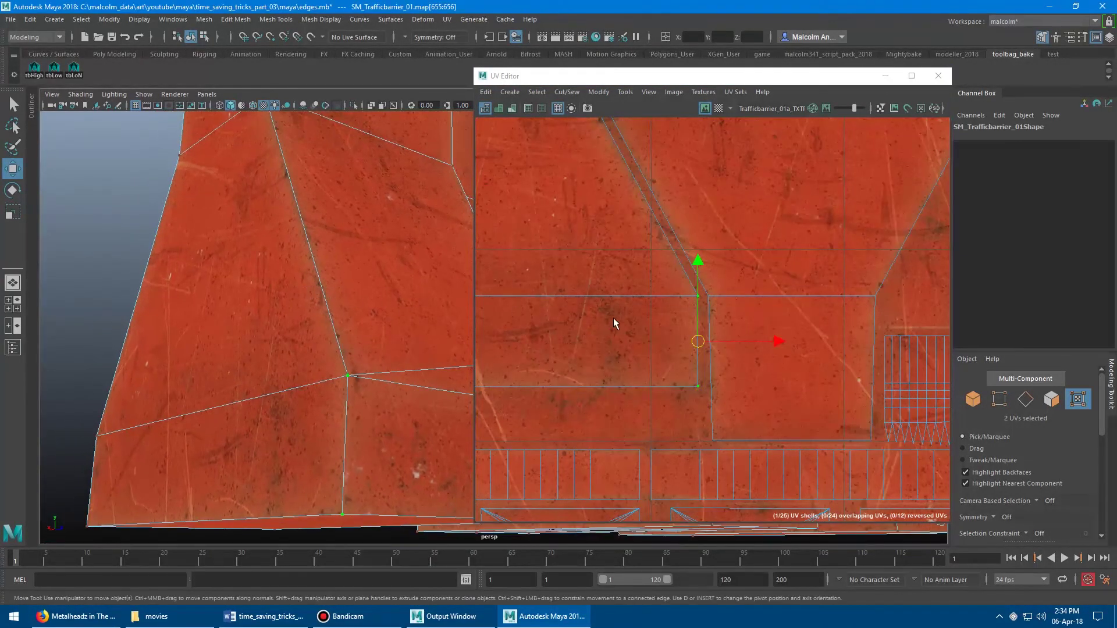
pyautogui.moveTo(639, 317); pyautogui.dragTo(608, 312, button='middle')
pyautogui.hotkey('ctrl', 'z')
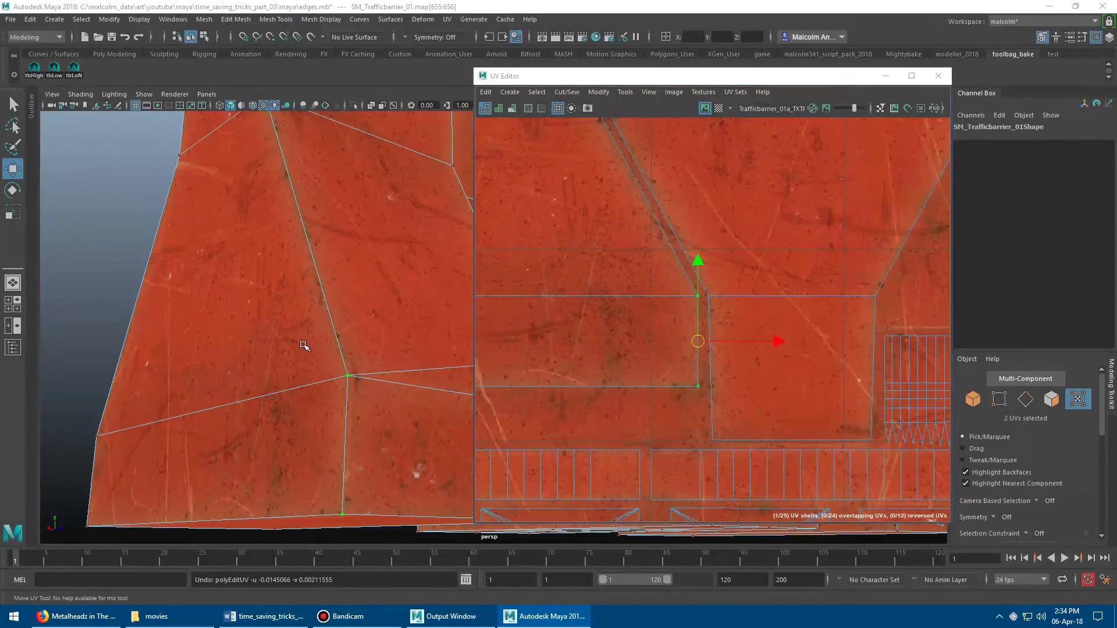
# - Examine how the texture meets along the foot's corner edge in the 3D view
pyautogui.keyDown('alt'); pyautogui.moveTo(306, 348); pyautogui.dragTo(300, 259); pyautogui.keyUp('alt')
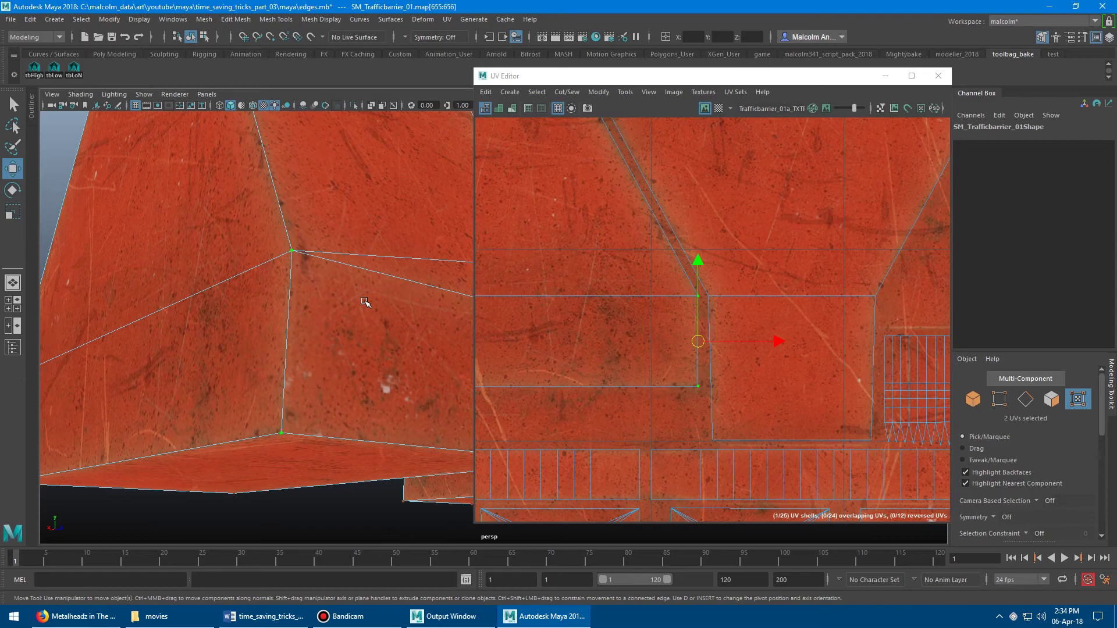
pyautogui.moveTo(309, 294)
pyautogui.keyDown('alt'); pyautogui.mouseDown()
pyautogui.moveTo(397, 292)
pyautogui.moveTo(328, 297)
pyautogui.mouseUp(); pyautogui.keyUp('alt')
pyautogui.scroll(-3, 358, 289)
pyautogui.keyDown('alt'); pyautogui.moveTo(402, 281); pyautogui.dragTo(286, 279, button='middle'); pyautogui.keyUp('alt')
pyautogui.keyDown('alt'); pyautogui.moveTo(285, 279); pyautogui.dragTo(349, 274); pyautogui.keyUp('alt')
pyautogui.keyDown('alt'); pyautogui.moveTo(349, 274); pyautogui.dragTo(270, 277, button='right'); pyautogui.keyUp('alt')
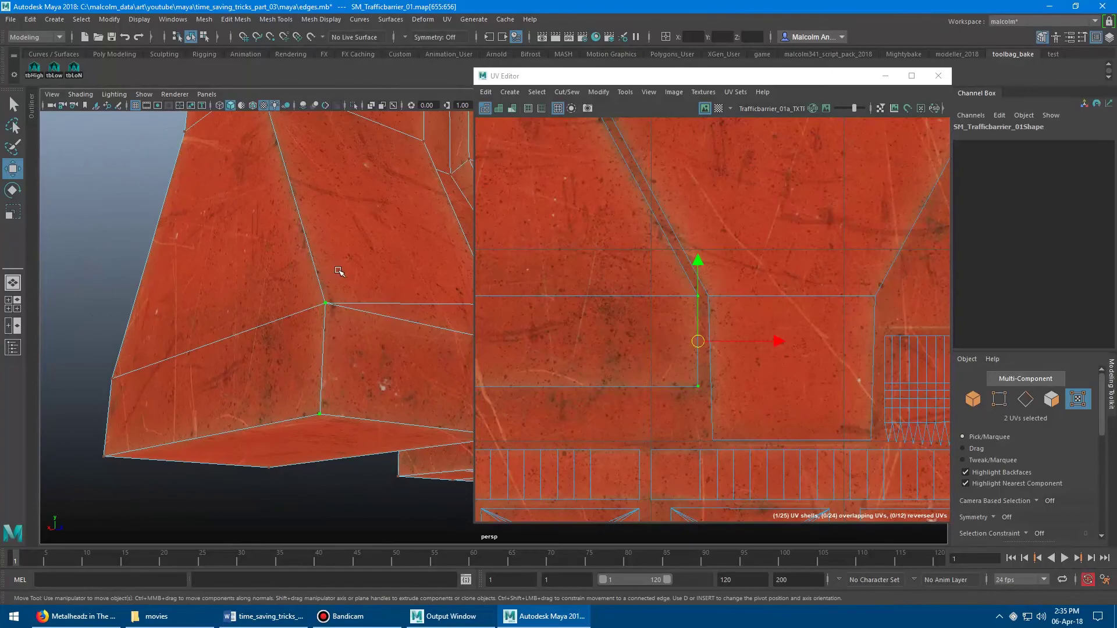
pyautogui.keyDown('alt'); pyautogui.moveTo(339, 272); pyautogui.dragTo(290, 292, button='middle'); pyautogui.keyUp('alt')
pyautogui.keyDown('alt'); pyautogui.moveTo(290, 292); pyautogui.dragTo(346, 282, button='right'); pyautogui.keyUp('alt')
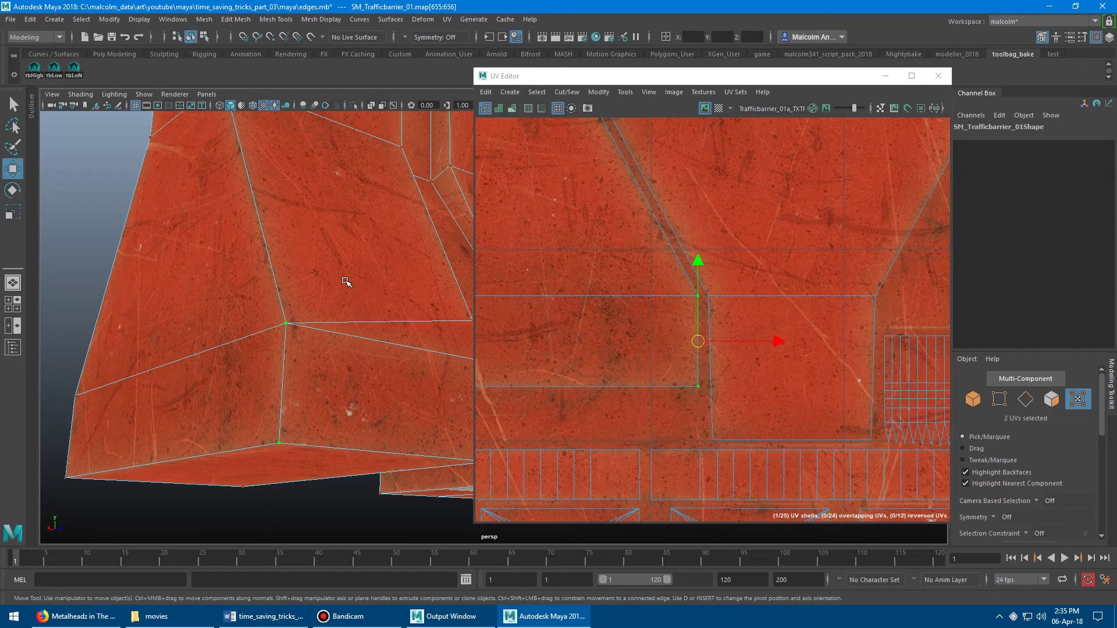
# - Hide the mesh edges in the 3D view and try shifting the two selected UVs slightly across the texture
pyautogui.hotkey('alt', '5')
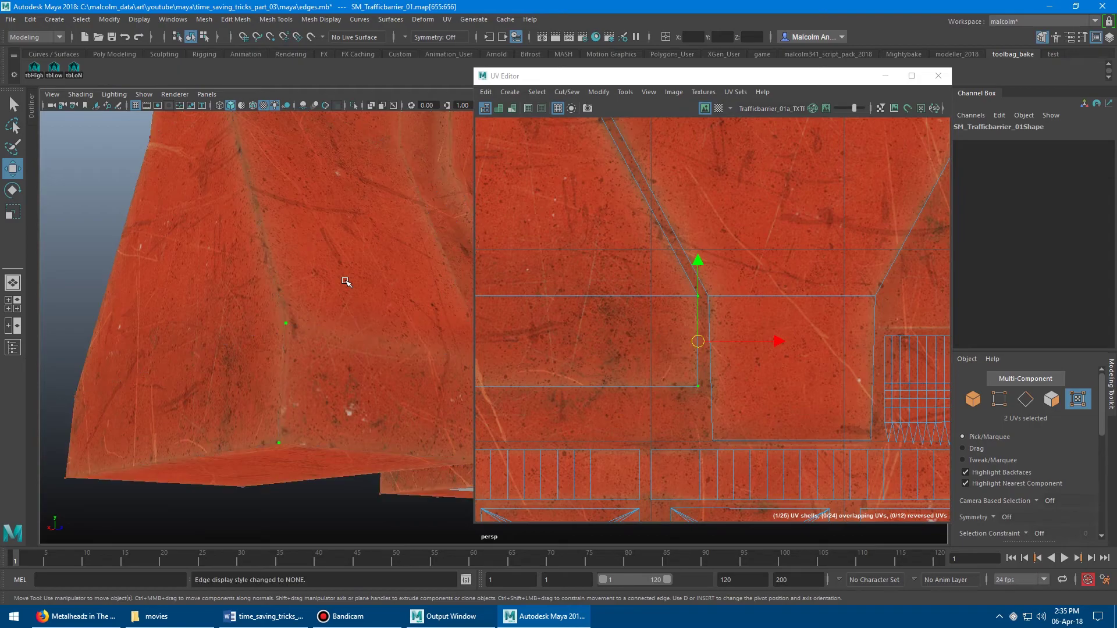
pyautogui.moveTo(301, 278)
pyautogui.keyDown('alt'); pyautogui.mouseDown()
pyautogui.moveTo(310, 283)
pyautogui.moveTo(298, 273)
pyautogui.mouseUp(); pyautogui.keyUp('alt')
pyautogui.moveTo(615, 334)
pyautogui.mouseDown(button='middle')
pyautogui.moveTo(609, 321)
pyautogui.moveTo(564, 317)
pyautogui.moveTo(609, 316)
pyautogui.mouseUp(button='middle')
pyautogui.hotkey('ctrl', 'z')
pyautogui.keyDown('alt'); pyautogui.moveTo(283, 243); pyautogui.dragTo(281, 282, button='middle'); pyautogui.keyUp('alt')
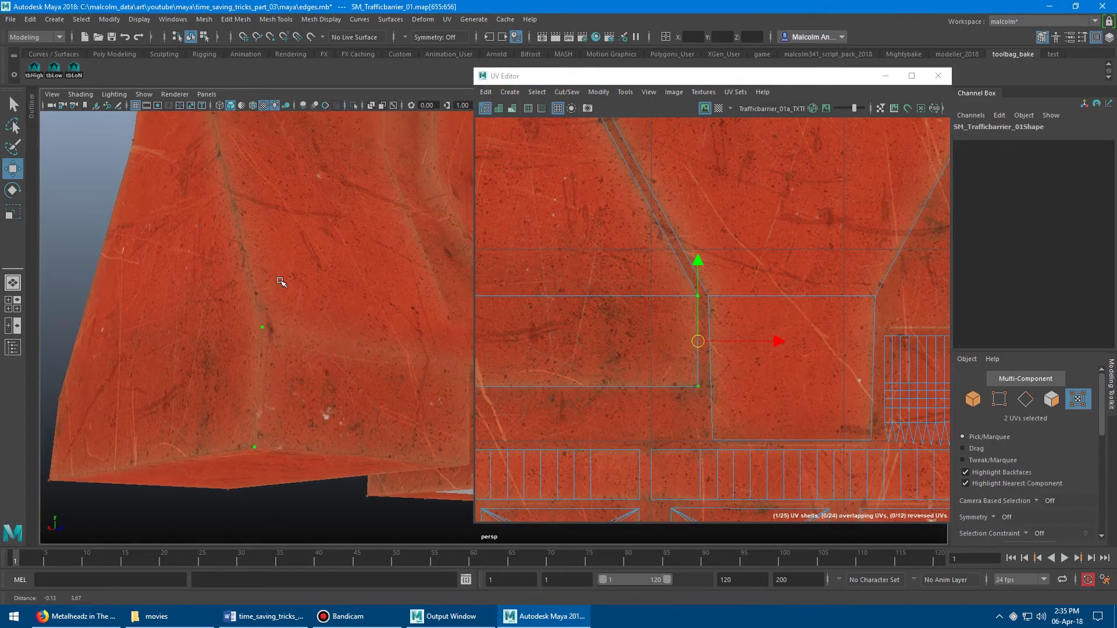
pyautogui.keyDown('alt'); pyautogui.moveTo(315, 278); pyautogui.dragTo(379, 271, button='right'); pyautogui.keyUp('alt')
pyautogui.moveTo(380, 272)
pyautogui.keyDown('alt'); pyautogui.mouseDown()
pyautogui.moveTo(349, 269)
pyautogui.moveTo(366, 272)
pyautogui.mouseUp(); pyautogui.keyUp('alt')
# - Toggle the mesh edge display style between full and none, leaving it on full
pyautogui.hotkey('alt', 'e')
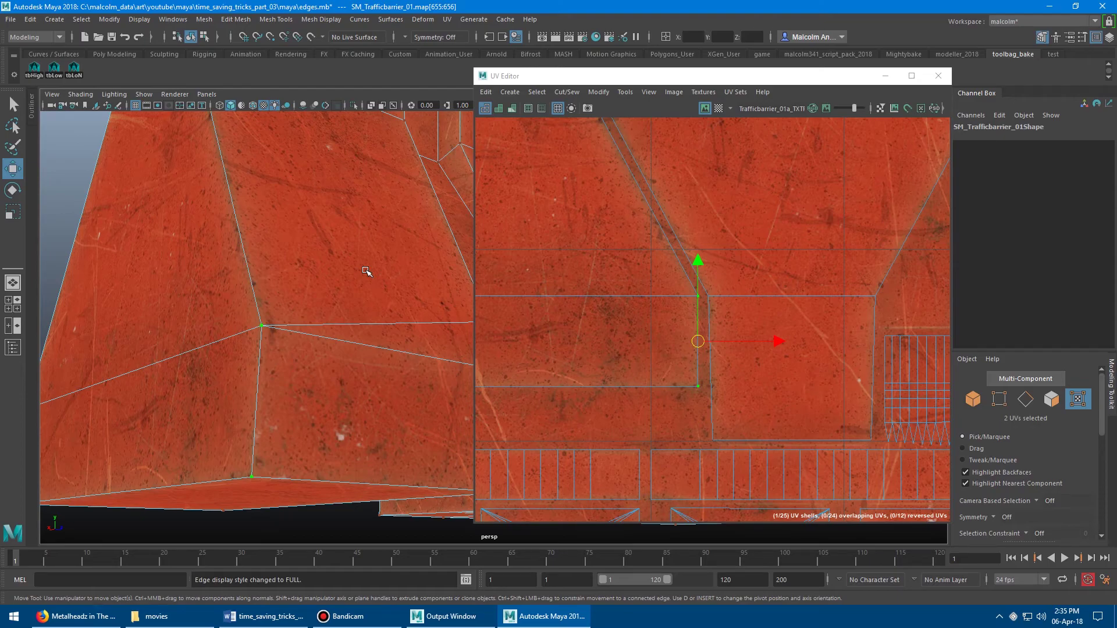
pyautogui.hotkey('alt', '5')
pyautogui.hotkey('alt', '5')
pyautogui.hotkey('alt', '5')
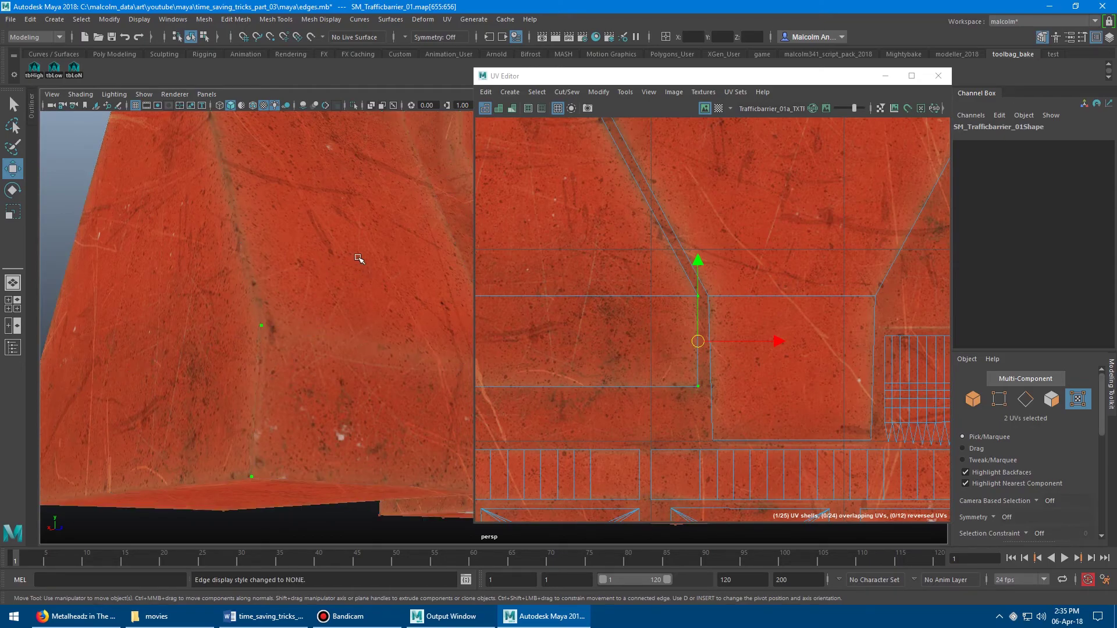
pyautogui.keyDown('alt'); pyautogui.moveTo(359, 259); pyautogui.dragTo(324, 254); pyautogui.keyUp('alt')
pyautogui.hotkey('alt', '5')
pyautogui.hotkey('alt', '5')
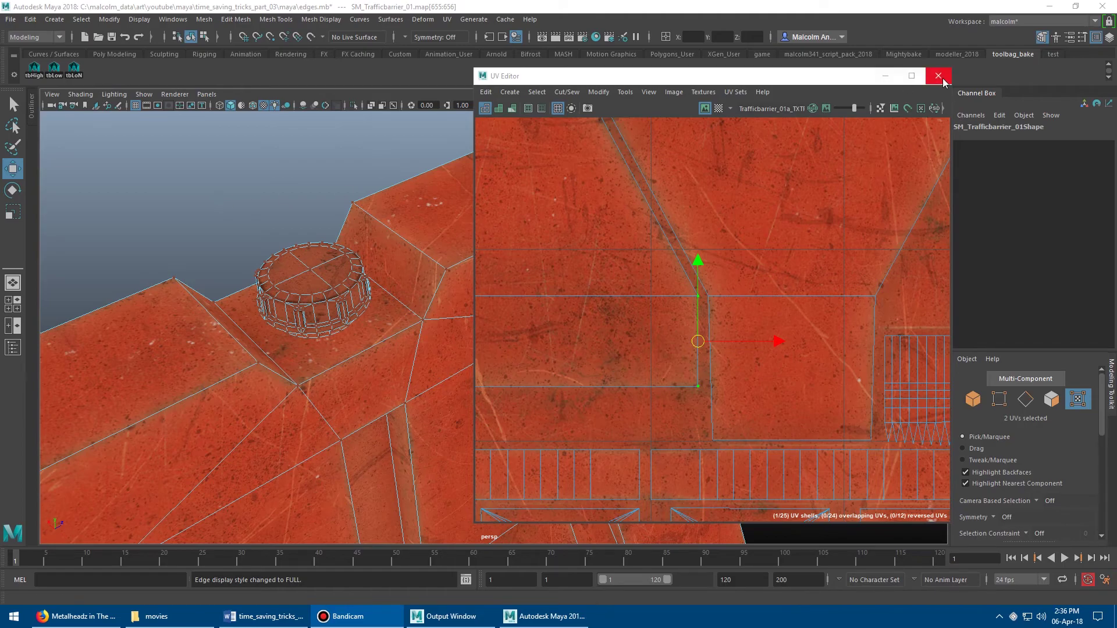
# - Close the UV Editor and open the Hotkey Editor
pyautogui.click(938, 76)
pyautogui.moveTo(410, 252)
pyautogui.keyDown('alt'); pyautogui.mouseDown()
pyautogui.moveTo(449, 247)
pyautogui.moveTo(433, 240)
pyautogui.moveTo(459, 264)
pyautogui.moveTo(408, 257)
pyautogui.mouseUp(); pyautogui.keyUp('alt')
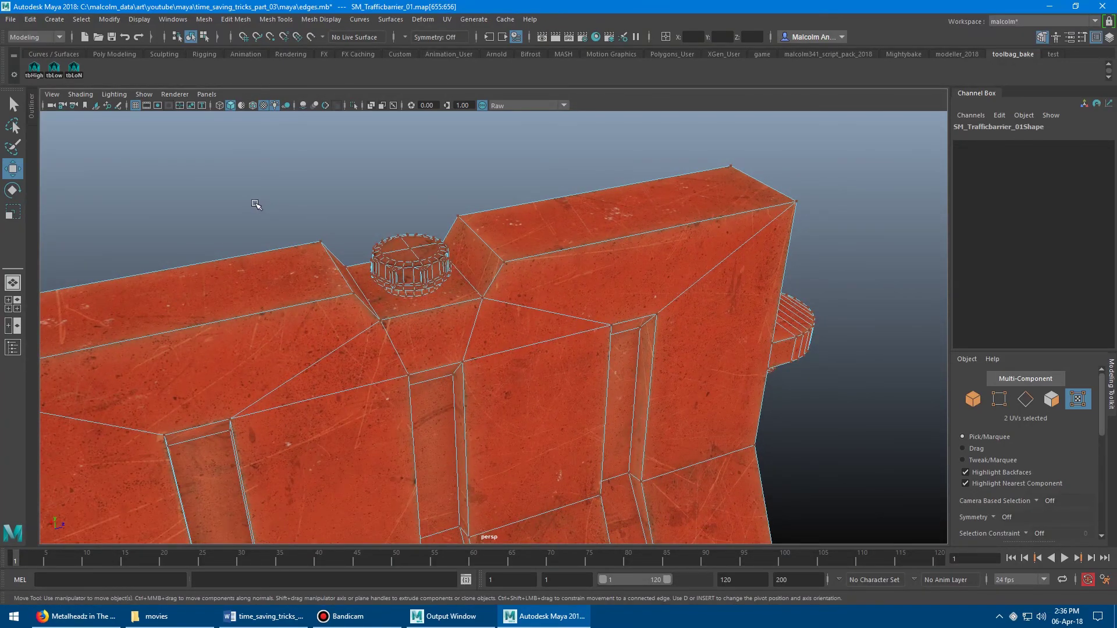
pyautogui.click(173, 22)
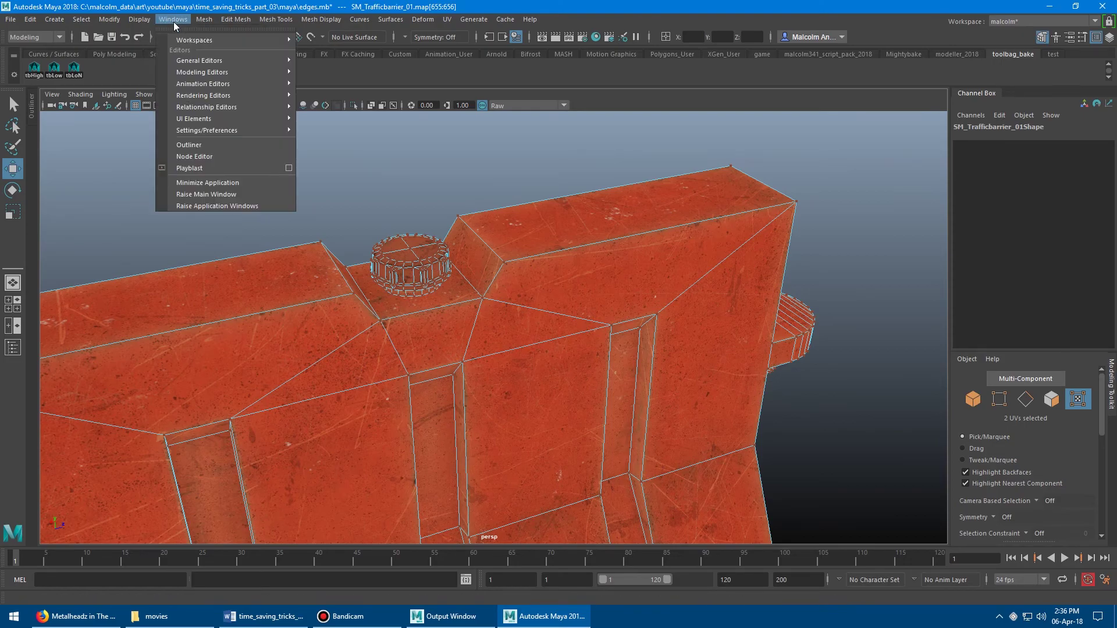
pyautogui.moveTo(201, 130)
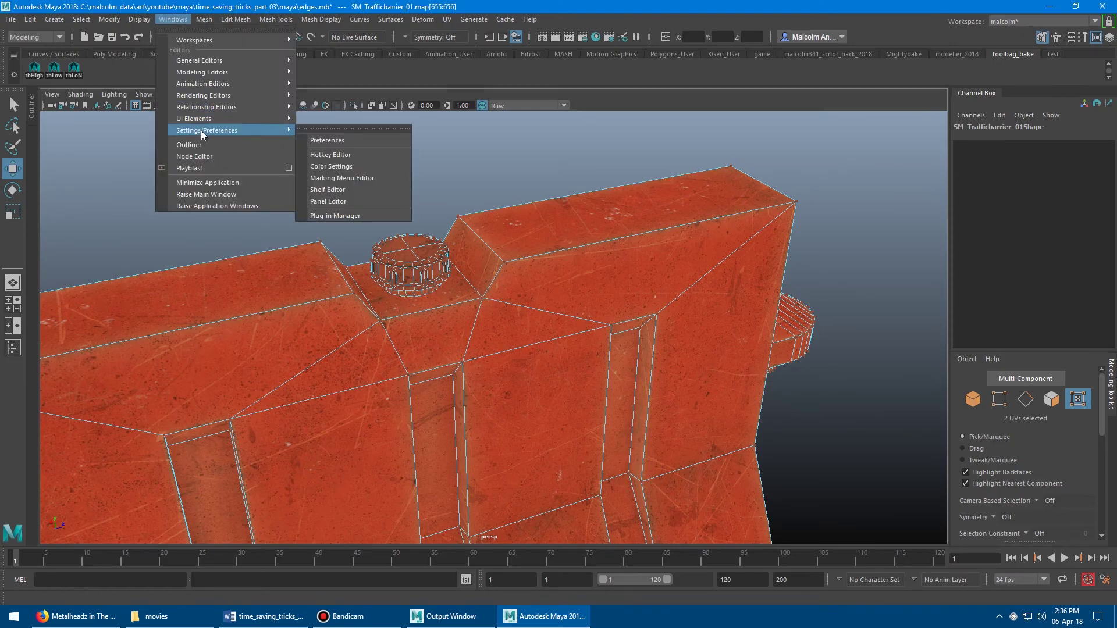
pyautogui.click(359, 155)
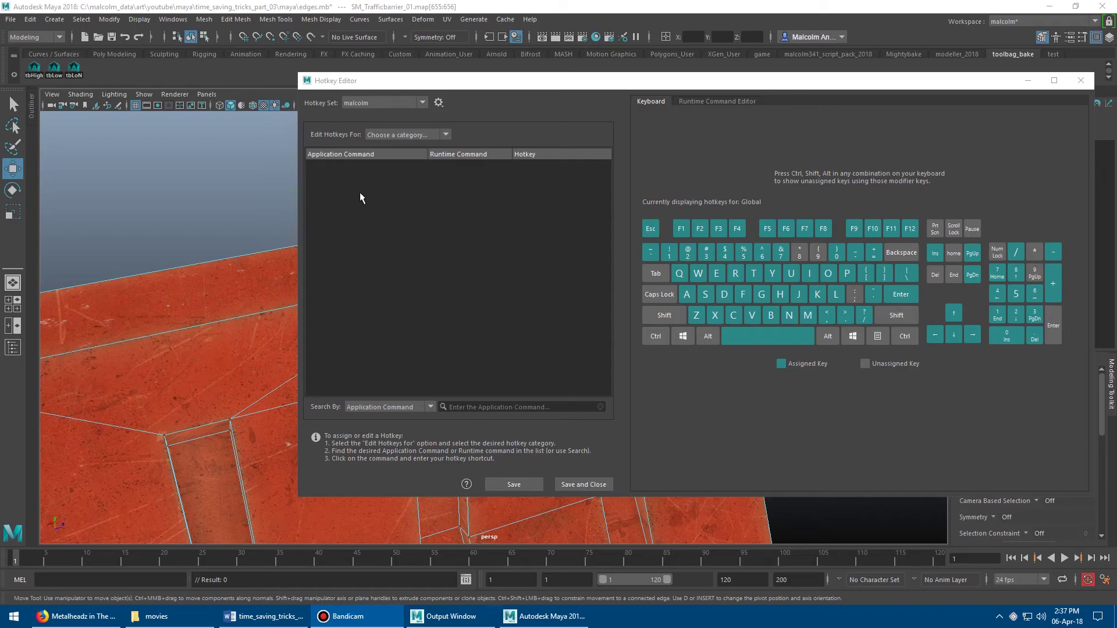
# - Duplicate the Maya Default hotkey set under the name youtube
pyautogui.click(421, 103)
pyautogui.click(380, 113)
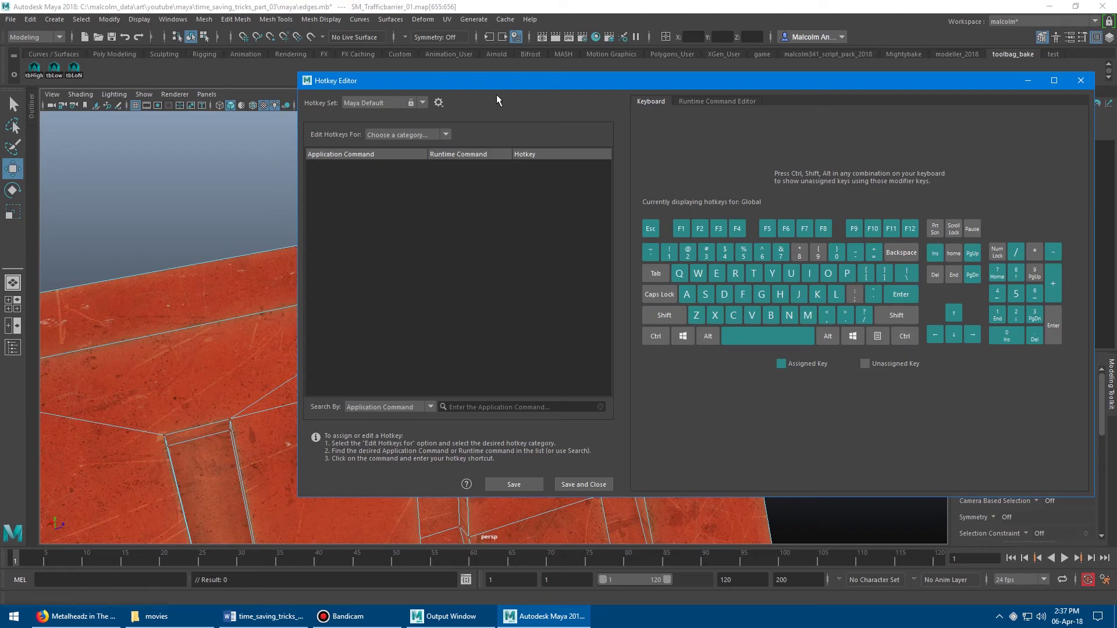
pyautogui.moveTo(487, 85); pyautogui.dragTo(467, 98)
pyautogui.click(401, 115)
pyautogui.click(403, 116)
pyautogui.click(417, 115)
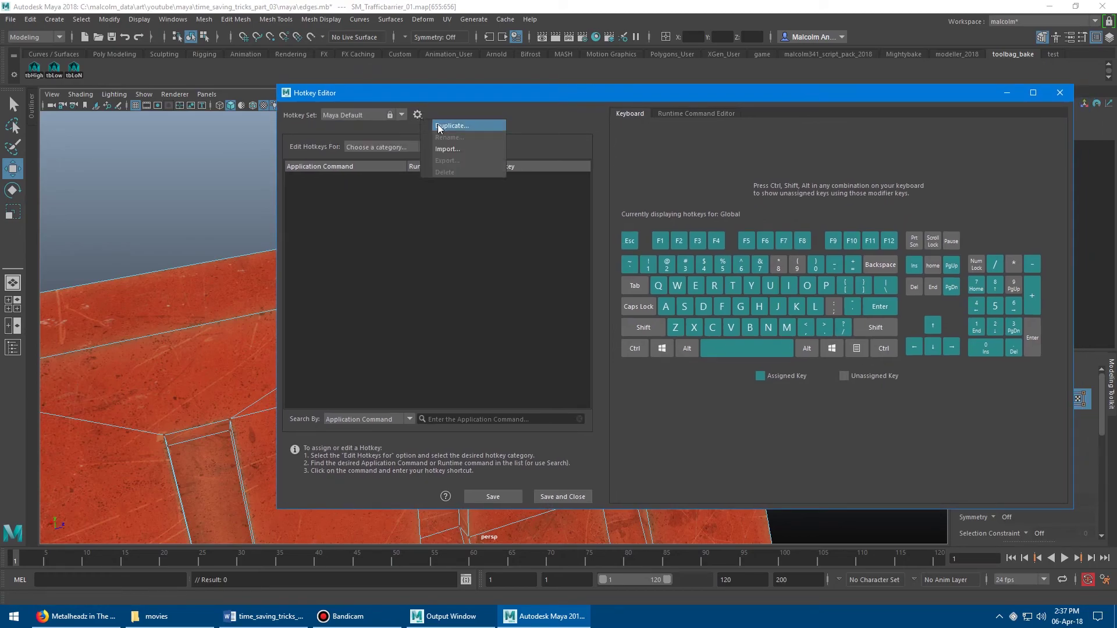
pyautogui.click(439, 126)
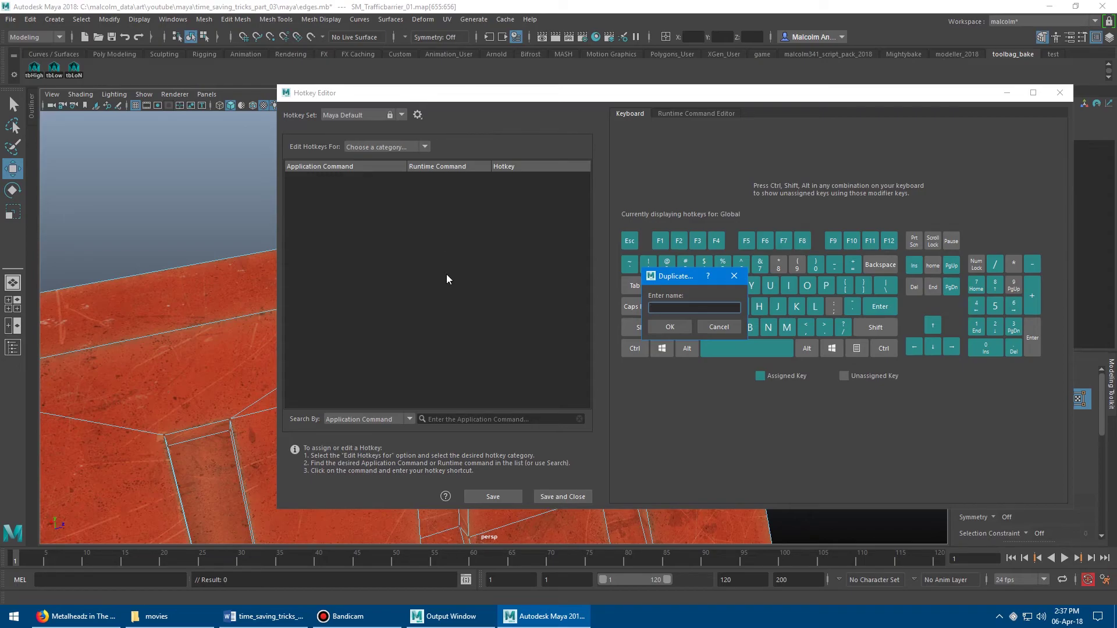
pyautogui.write('tu')
pyautogui.write('utube')
pyautogui.press('Return')
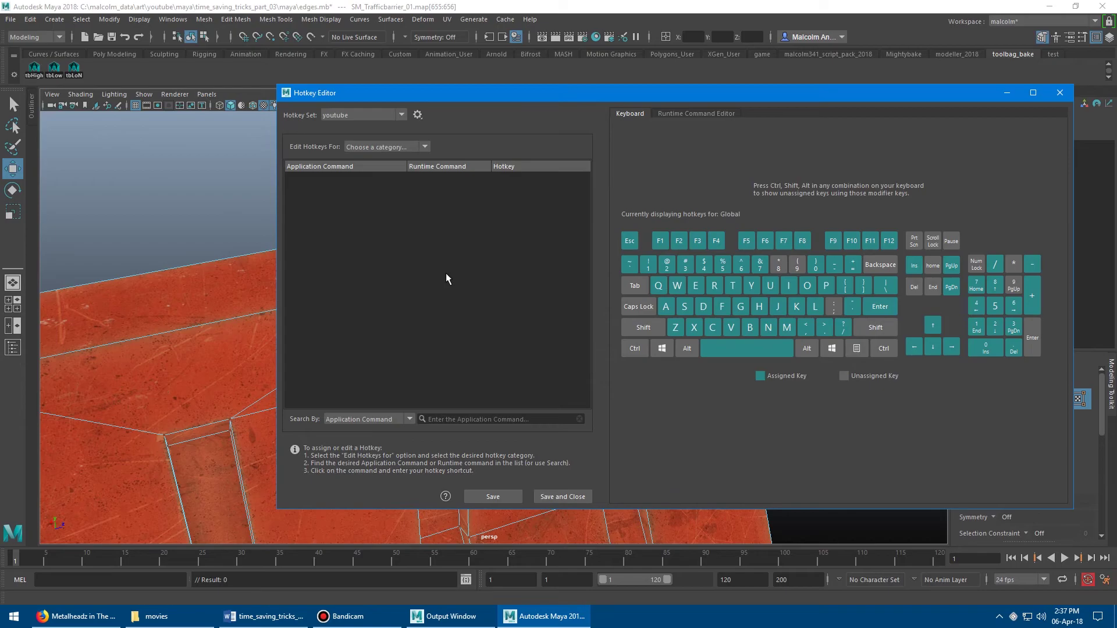
# - Show the Custom Scripts category of commands for hotkey editing
pyautogui.moveTo(457, 95); pyautogui.dragTo(483, 93)
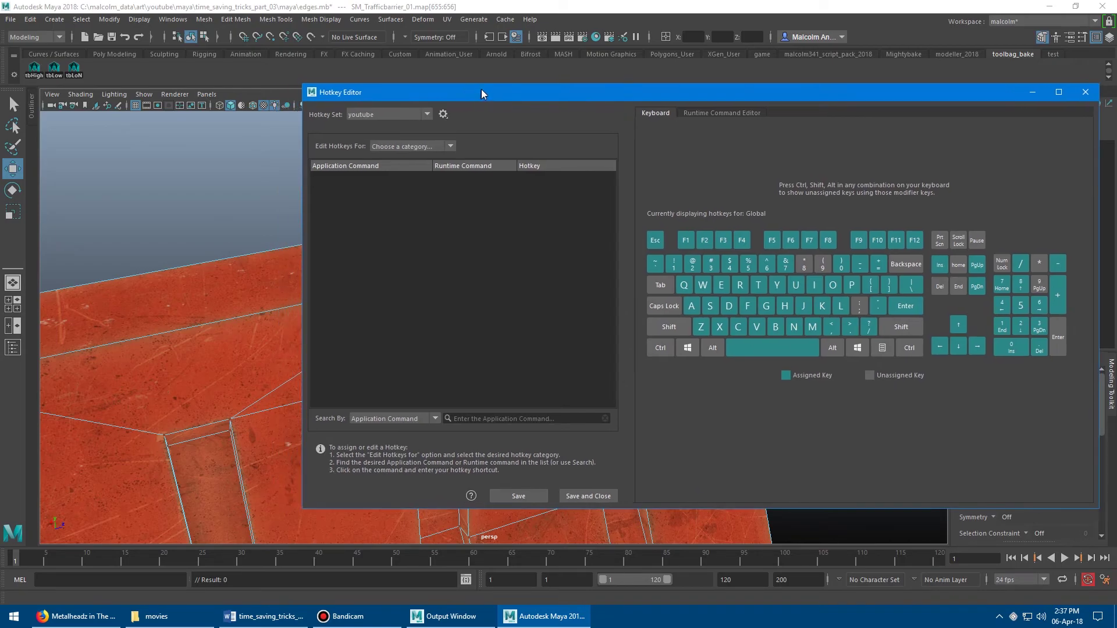
pyautogui.click(439, 146)
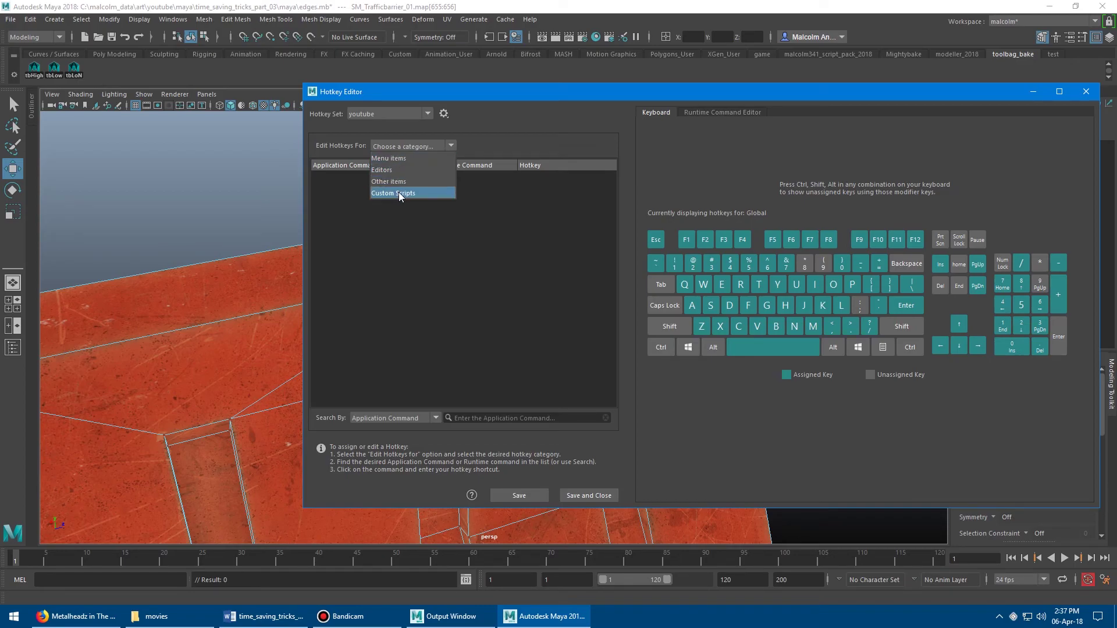
pyautogui.click(399, 193)
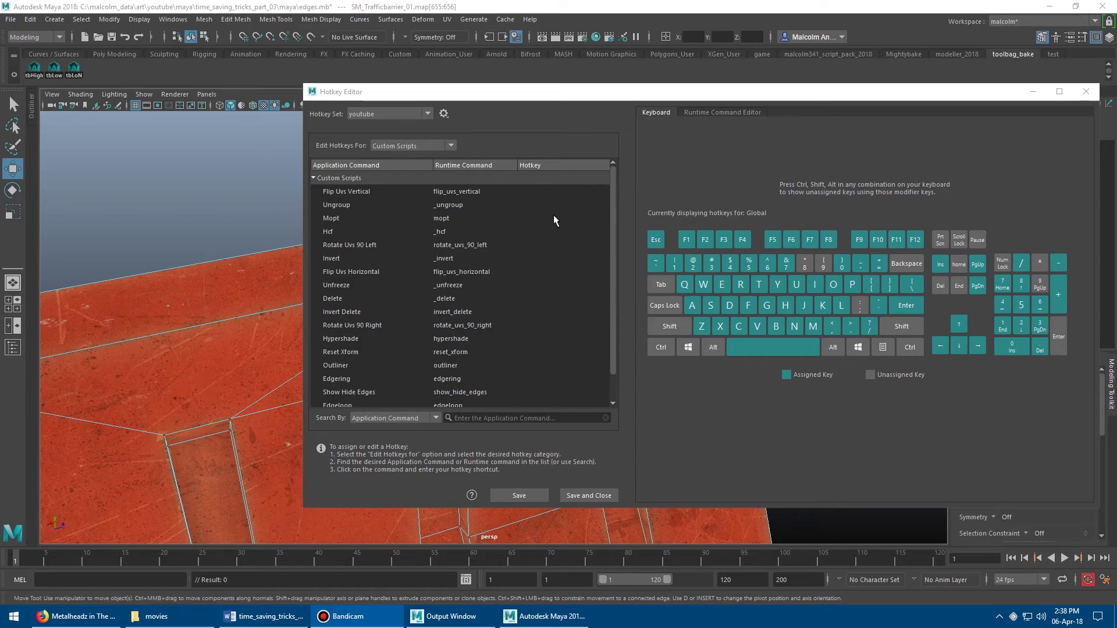
# - Start a new runtime command named youtube_edges with the description "show and hide edges toggle"
pyautogui.click(697, 113)
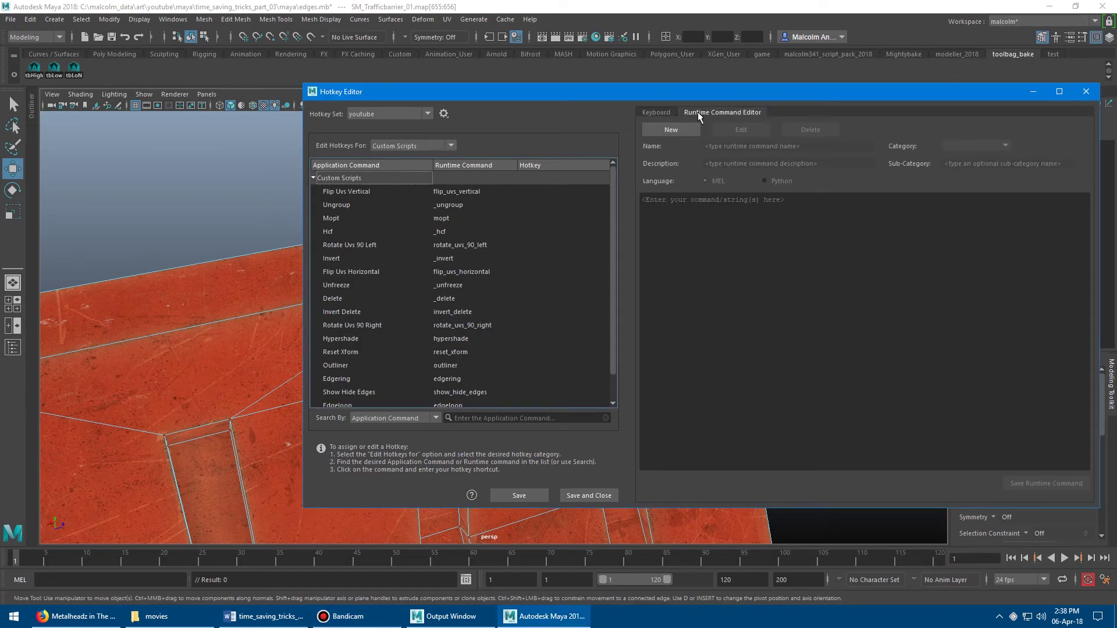
pyautogui.click(675, 131)
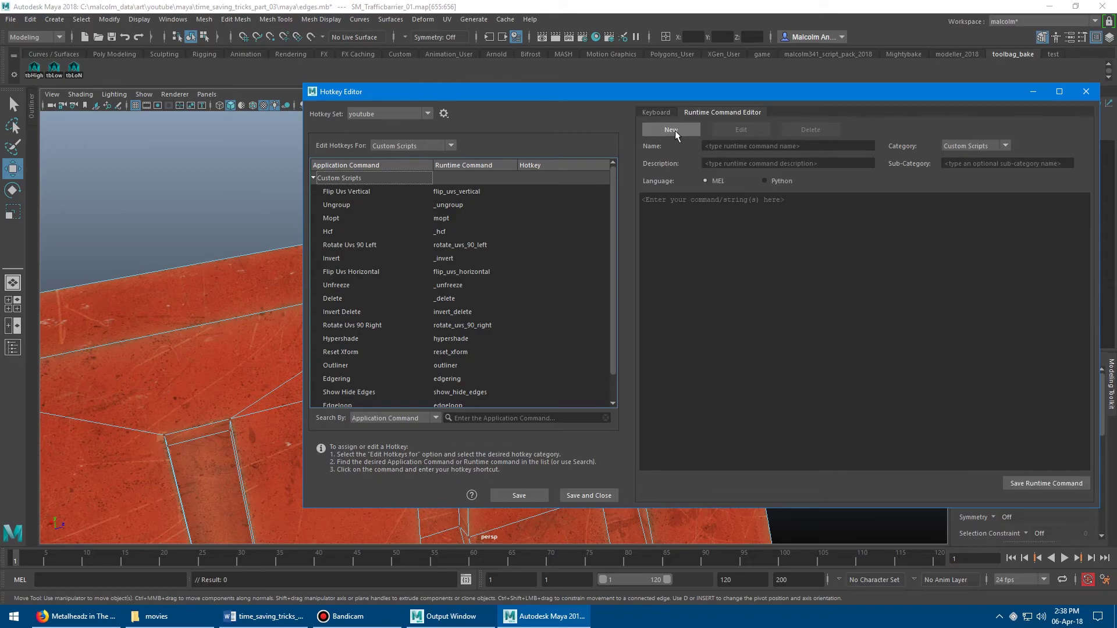
pyautogui.click(734, 147)
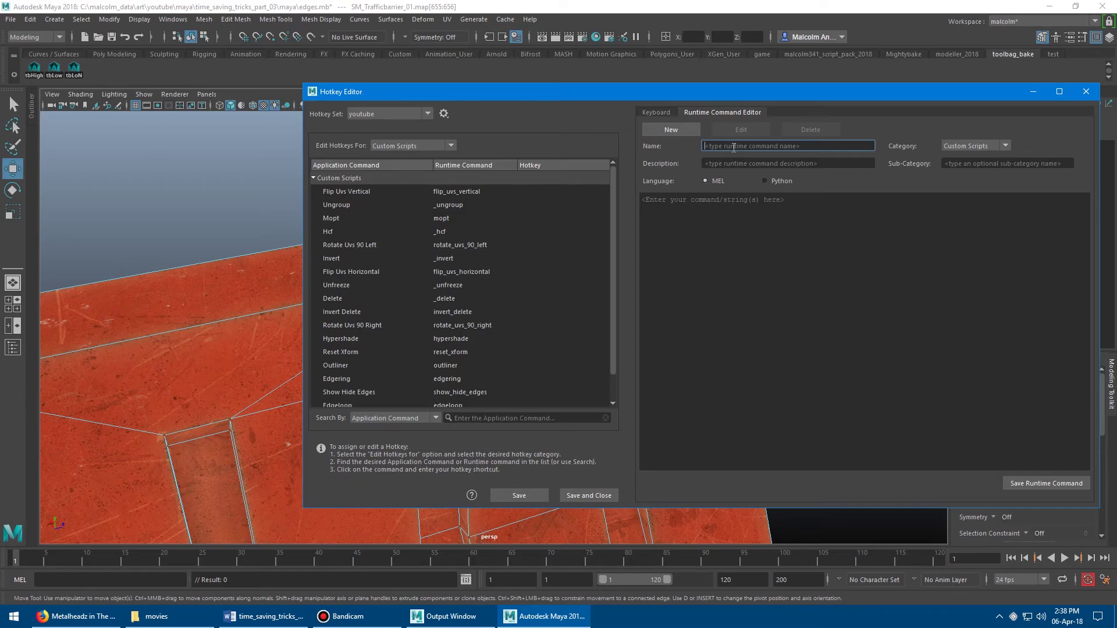
pyautogui.write('youtube_edges')
pyautogui.click(738, 162)
pyautogui.write('show a')
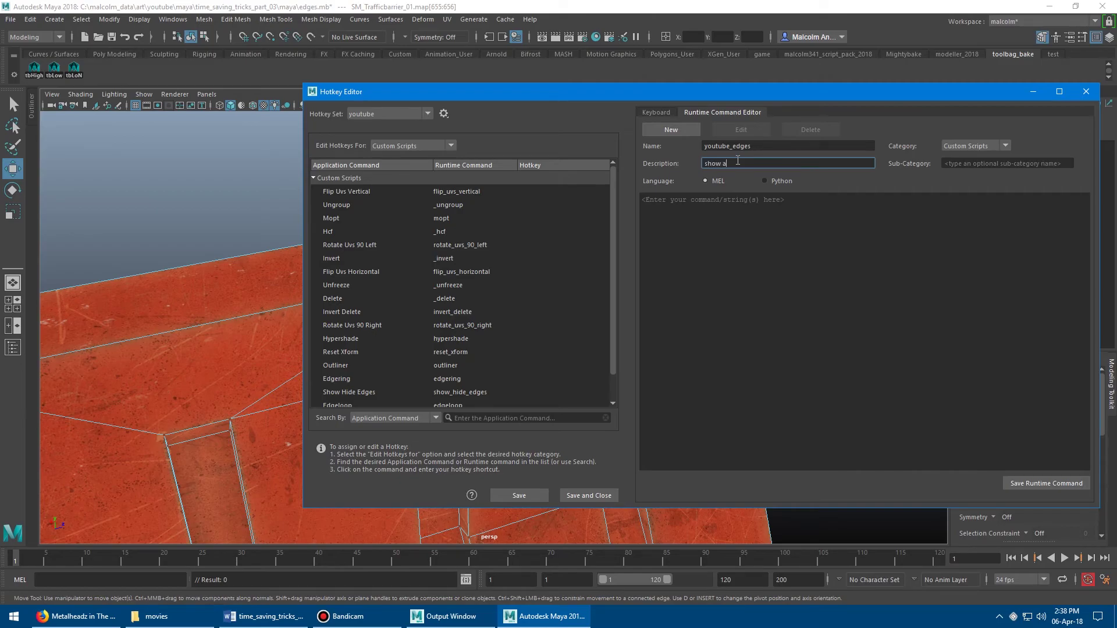
pyautogui.write('nd hide edges toggle')
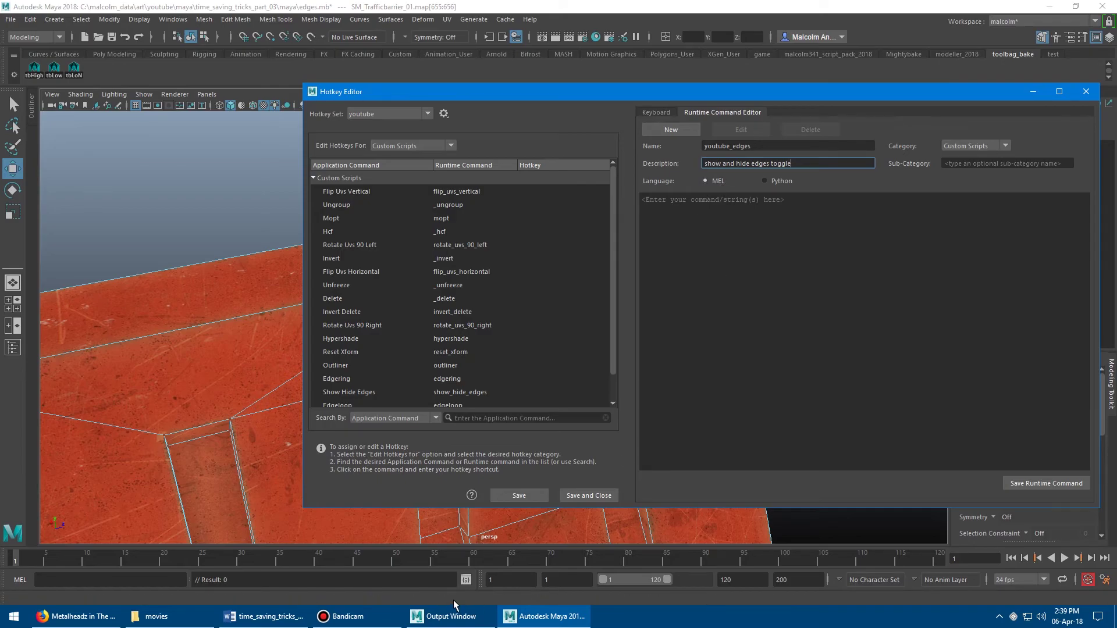
# - Copy the edge display toggle MEL script from the Script Editor into the youtube_edges runtime command and save the command
pyautogui.click(466, 580)
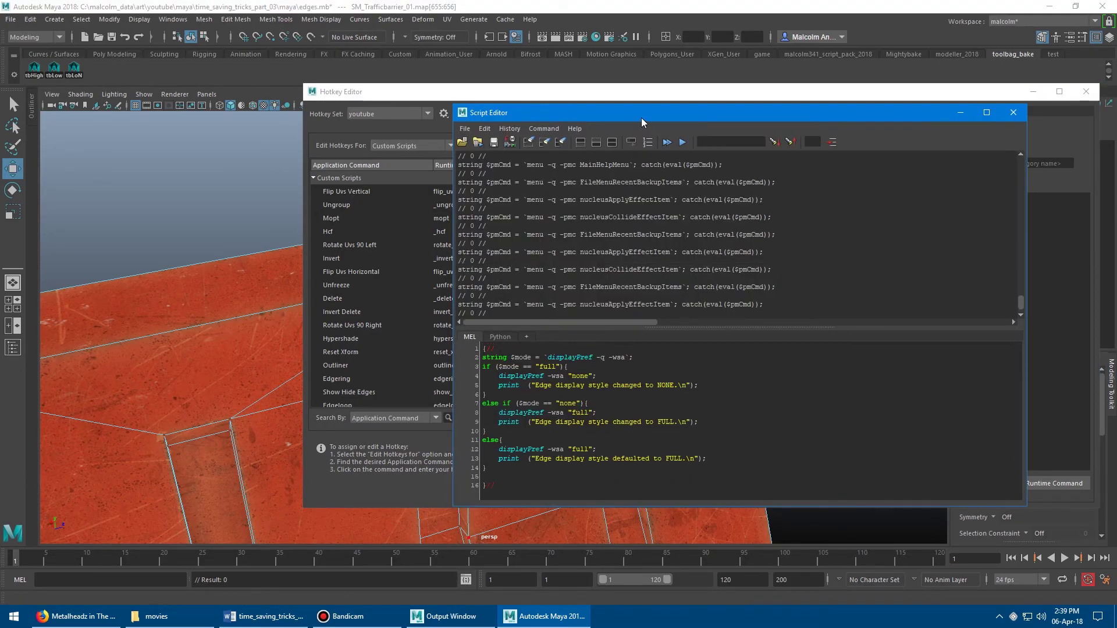
pyautogui.moveTo(641, 117); pyautogui.dragTo(650, 91)
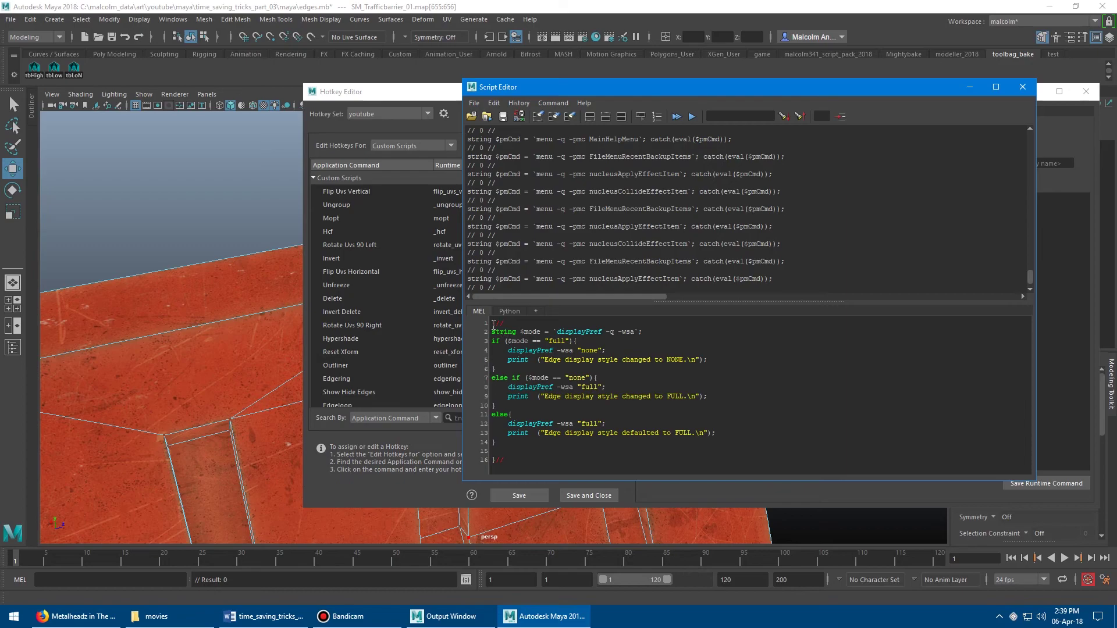
pyautogui.moveTo(493, 324); pyautogui.dragTo(680, 460)
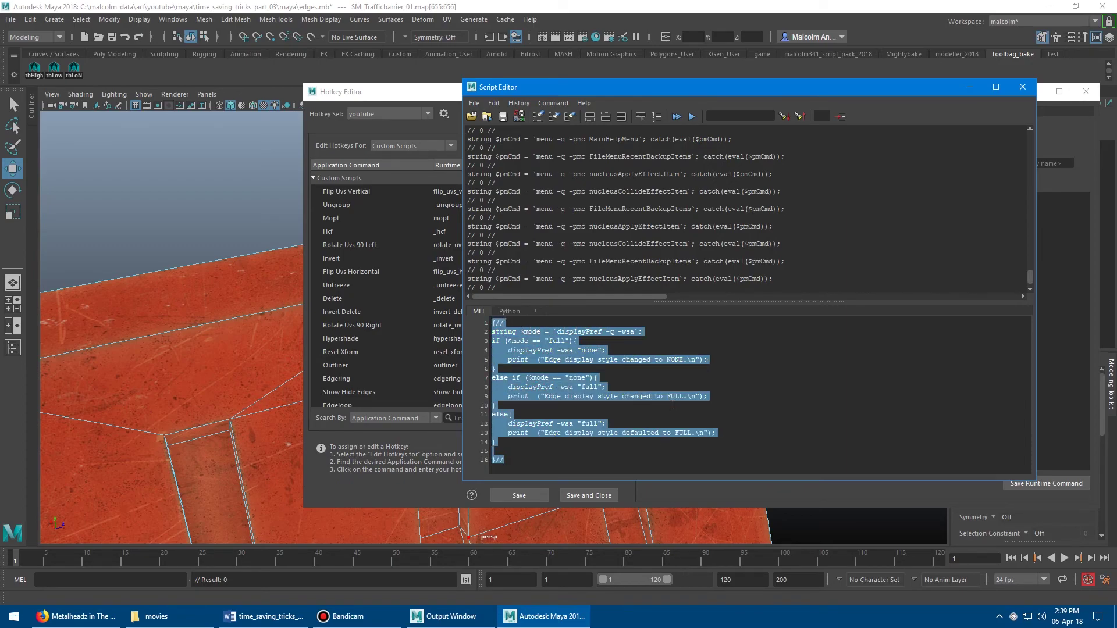
pyautogui.click(1022, 87)
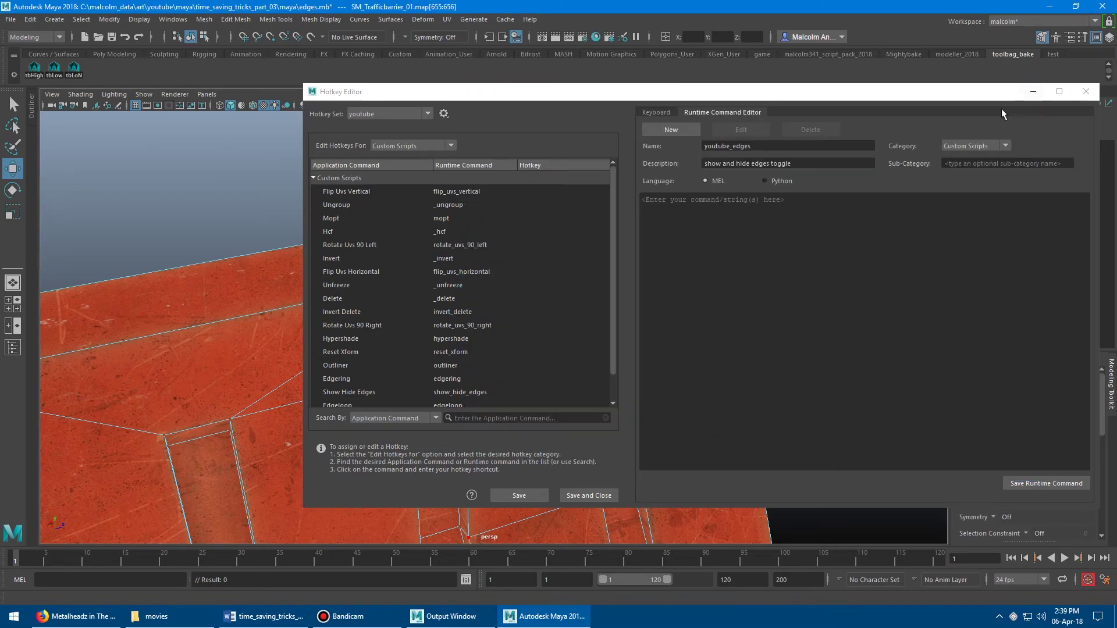
pyautogui.click(677, 222)
pyautogui.write('{// string $mode = `displayPref -q -wsa`; if ($mode == "full"){     displayPref -wsa "none";     print  ("Edge display style changed to NONE.\\n"); } else if ($mode == "none"){     displayPref -wsa "full";     print  ("Edge display style changed to FULL.\\n"); } else{     displayPref -wsa "full";     print  ("Edge display style defaulted to FULL.\\n"); }  }//')
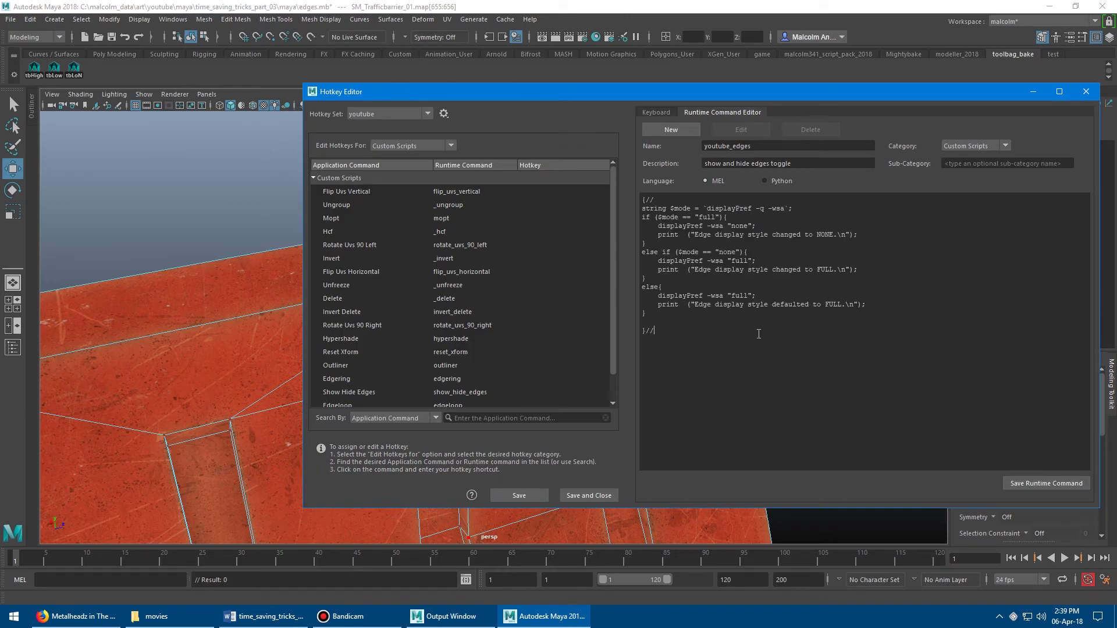
pyautogui.click(1038, 482)
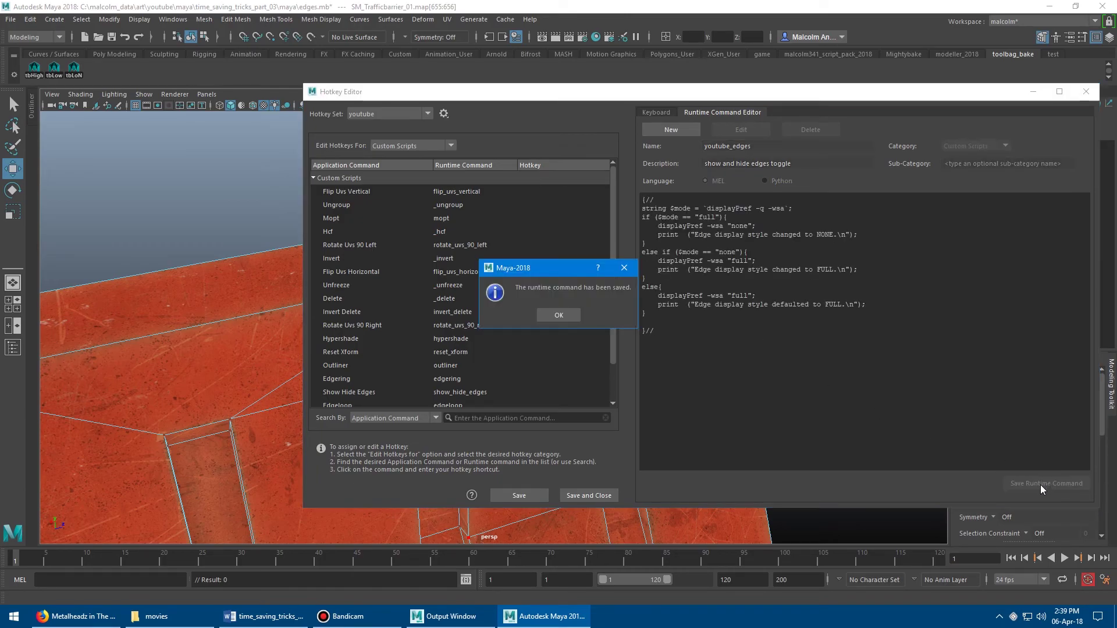
pyautogui.click(557, 320)
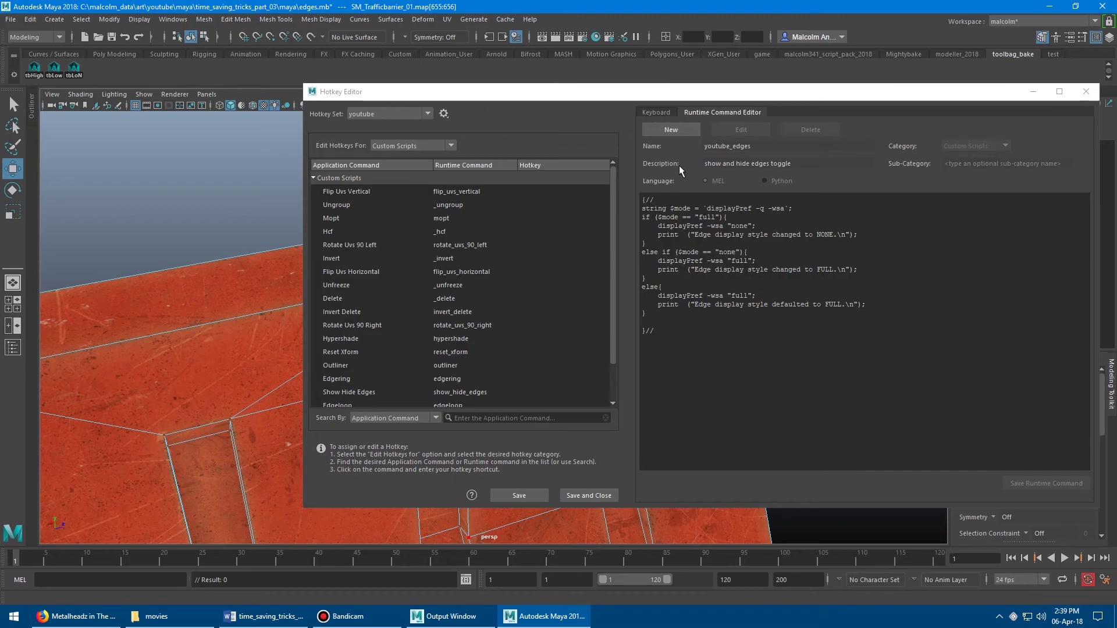
# - Assign F4 to the Youtube Edges command, overriding the Show Animation UI assignment, and save and close the hotkey set
pyautogui.click(661, 113)
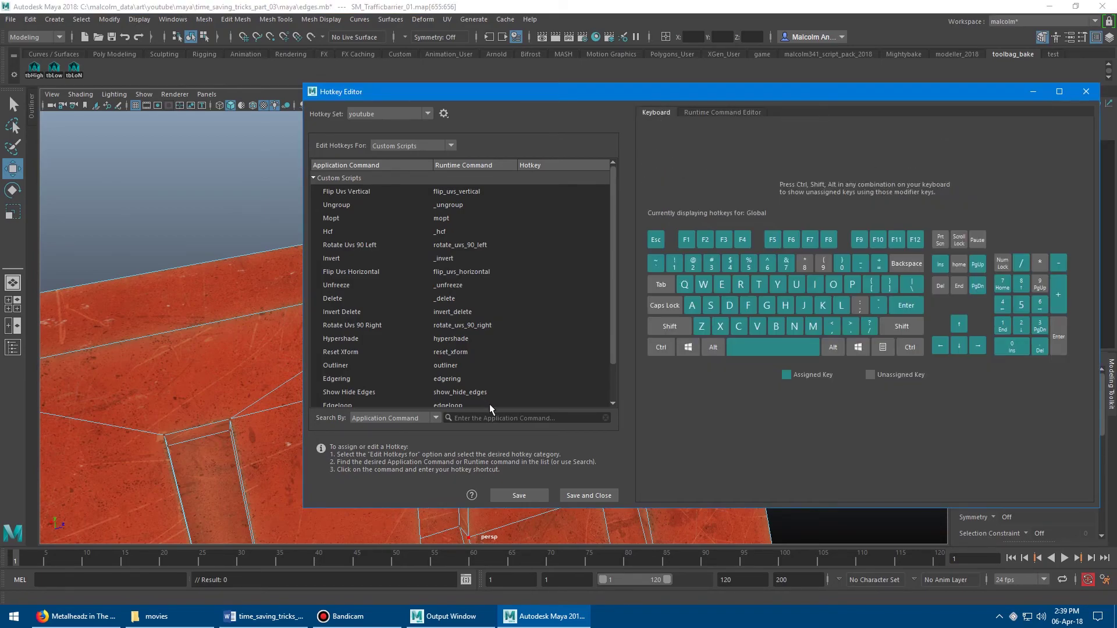
pyautogui.scroll(-1, 422, 280)
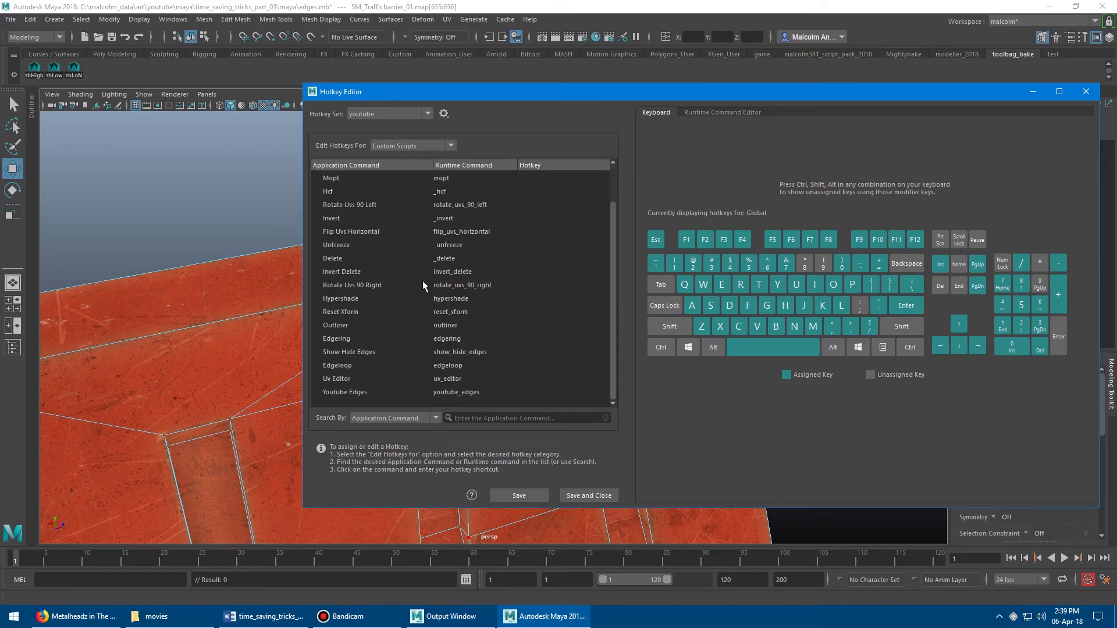
pyautogui.click(381, 393)
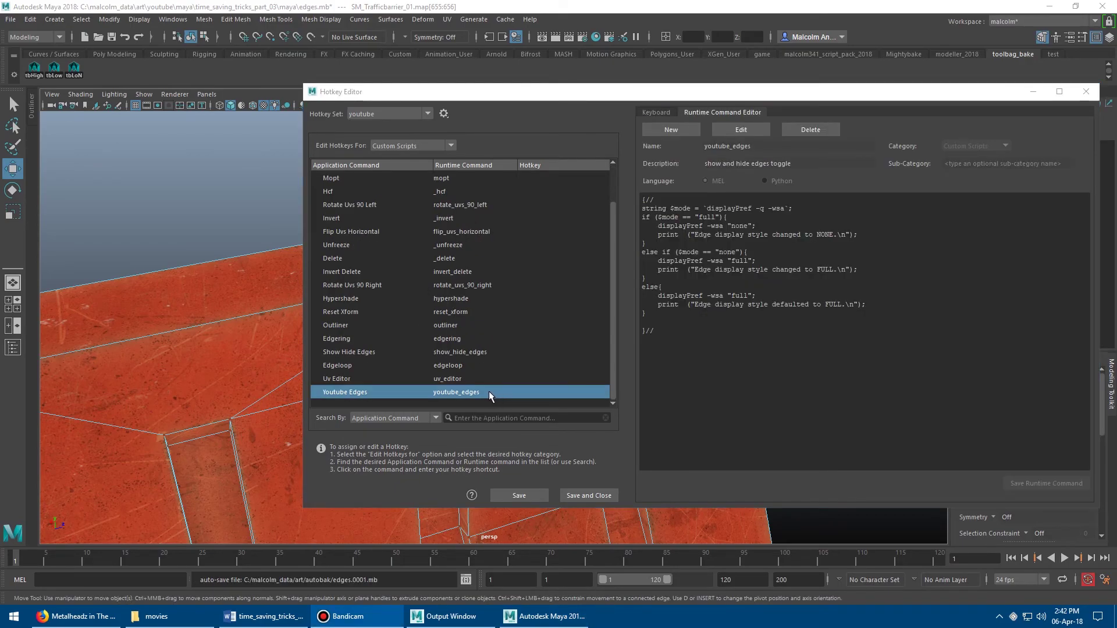
pyautogui.click(491, 392)
pyautogui.click(542, 393)
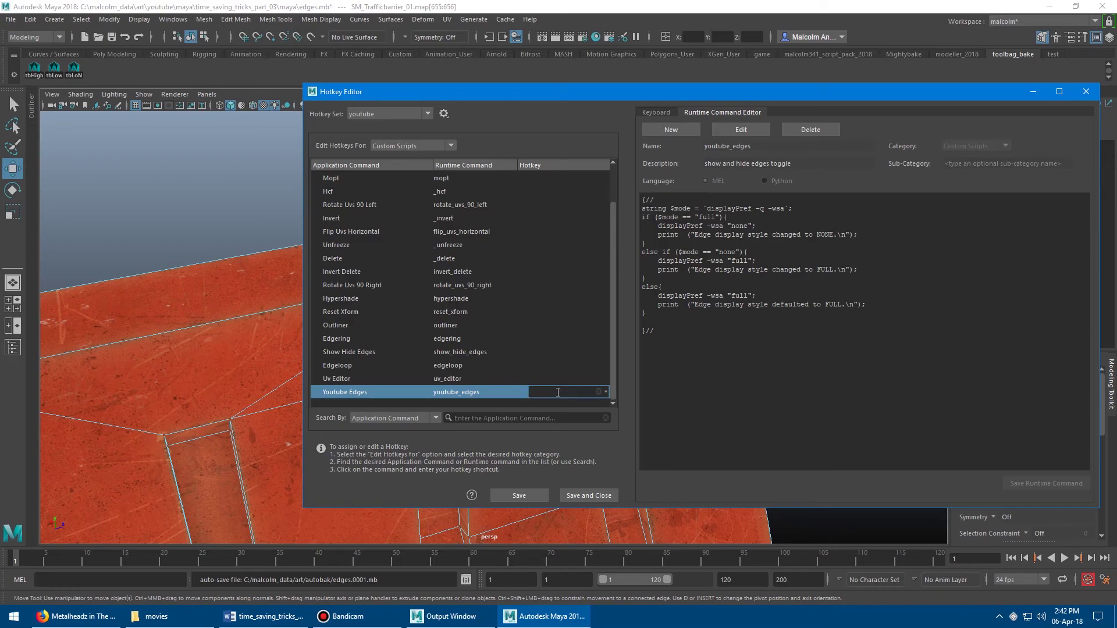
pyautogui.press('F4')
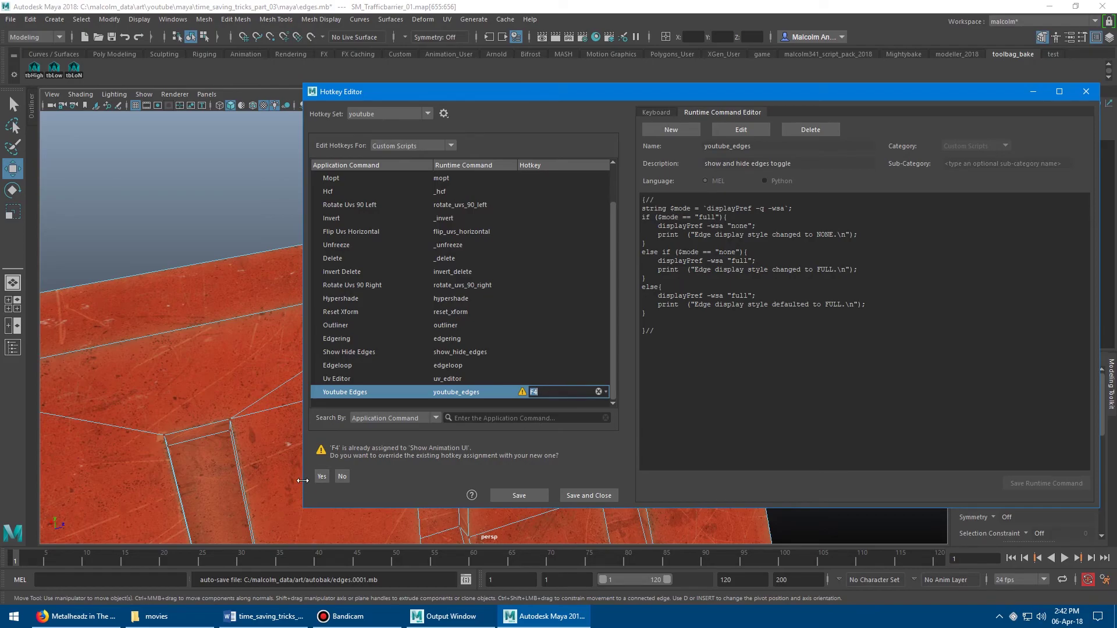
pyautogui.click(321, 477)
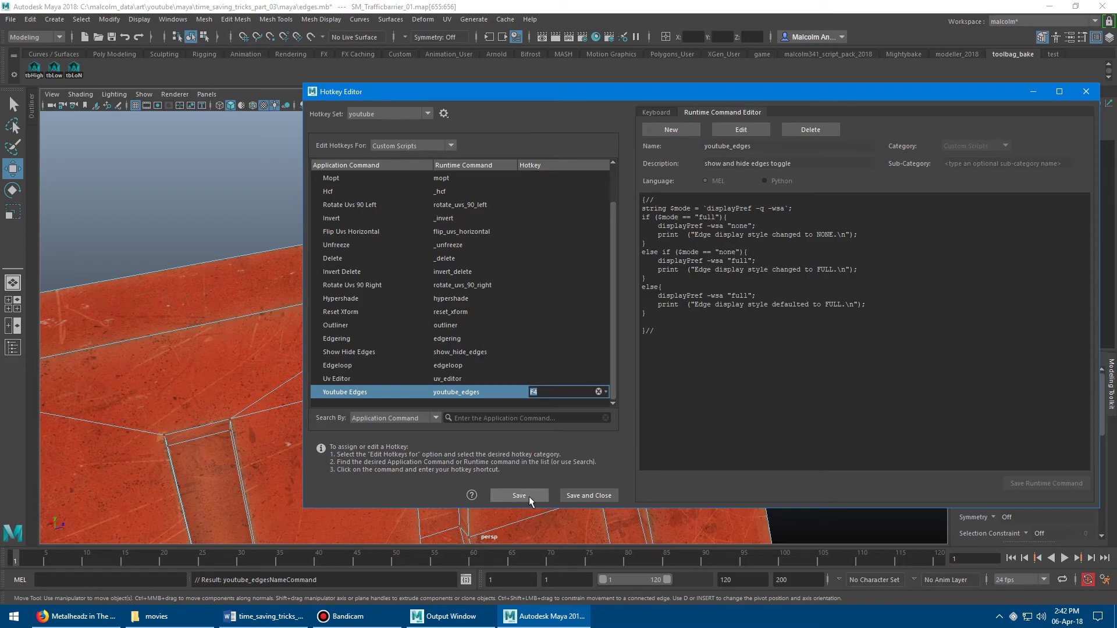
pyautogui.click(578, 495)
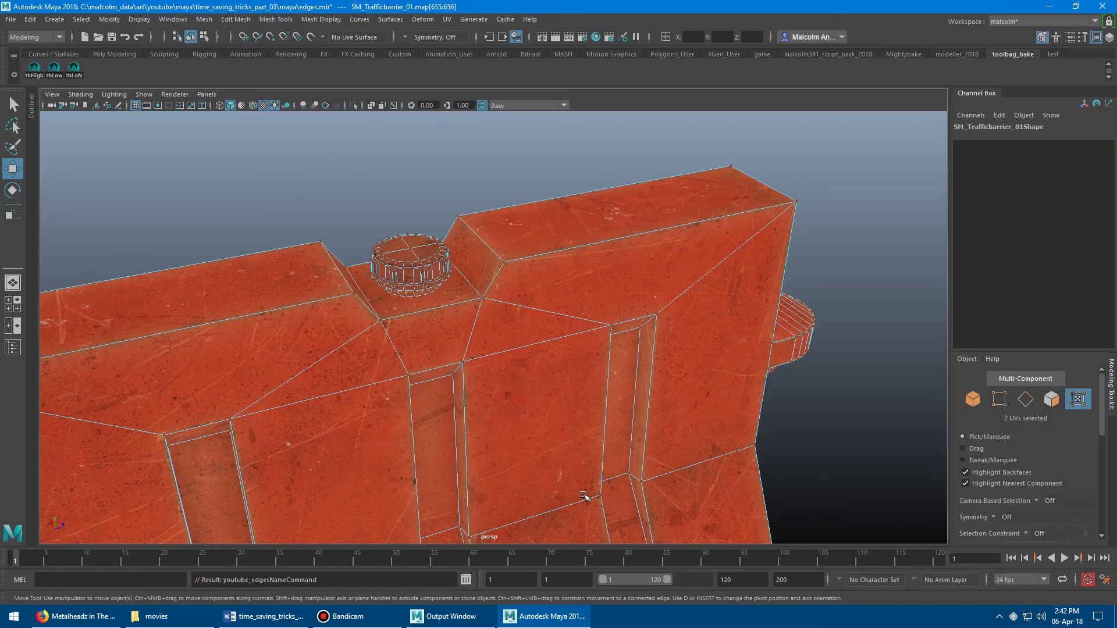
# - Switch the barrier to vertex selection and select the vertices around one end, including its projecting lug
pyautogui.rightClick(426, 281)
pyautogui.keyDown('alt'); pyautogui.moveTo(425, 287); pyautogui.dragTo(327, 304, button='right'); pyautogui.keyUp('alt')
pyautogui.keyDown('alt'); pyautogui.moveTo(327, 304); pyautogui.dragTo(384, 285, button='middle'); pyautogui.keyUp('alt')
pyautogui.rightClick(383, 281)
pyautogui.moveTo(383, 290); pyautogui.dragTo(327, 282, button='right')
pyautogui.moveTo(125, 236); pyautogui.dragTo(453, 472)
pyautogui.keyDown('alt'); pyautogui.moveTo(433, 433); pyautogui.dragTo(469, 406, button='middle'); pyautogui.keyUp('alt')
pyautogui.moveTo(467, 410); pyautogui.dragTo(434, 420, button='middle')
pyautogui.keyDown('alt'); pyautogui.moveTo(435, 420); pyautogui.dragTo(511, 392); pyautogui.keyUp('alt')
# - Test the edge toggle by hiding the barrier's mesh edges, inspecting the texture around the cap, and showing the edges again
pyautogui.hotkey('alt', 'e')
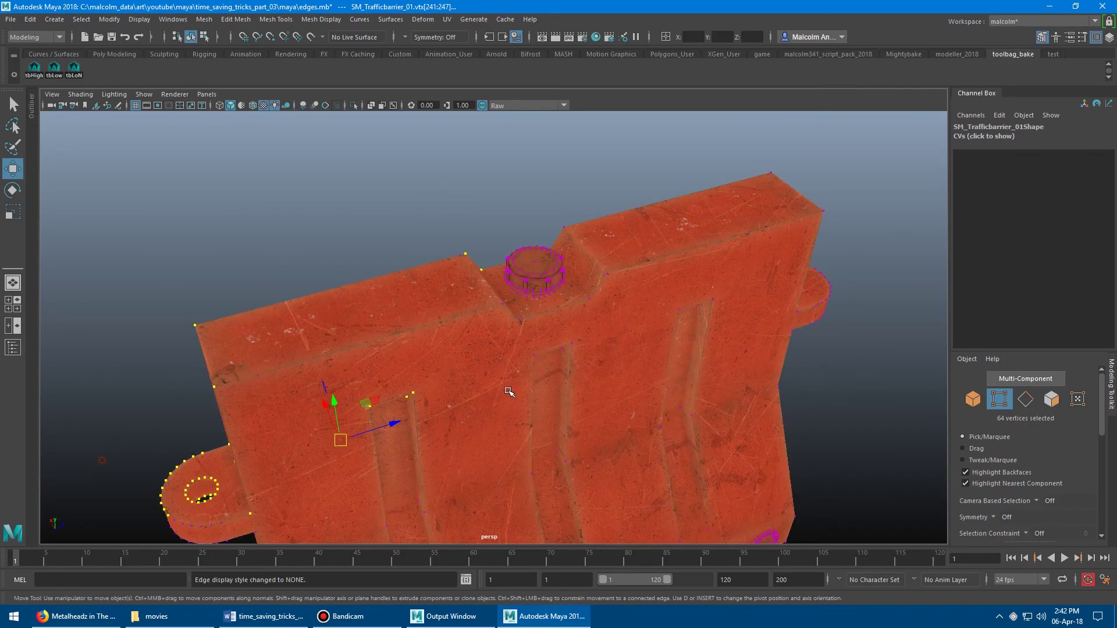
pyautogui.keyDown('alt'); pyautogui.moveTo(469, 372); pyautogui.dragTo(650, 381, button='right'); pyautogui.keyUp('alt')
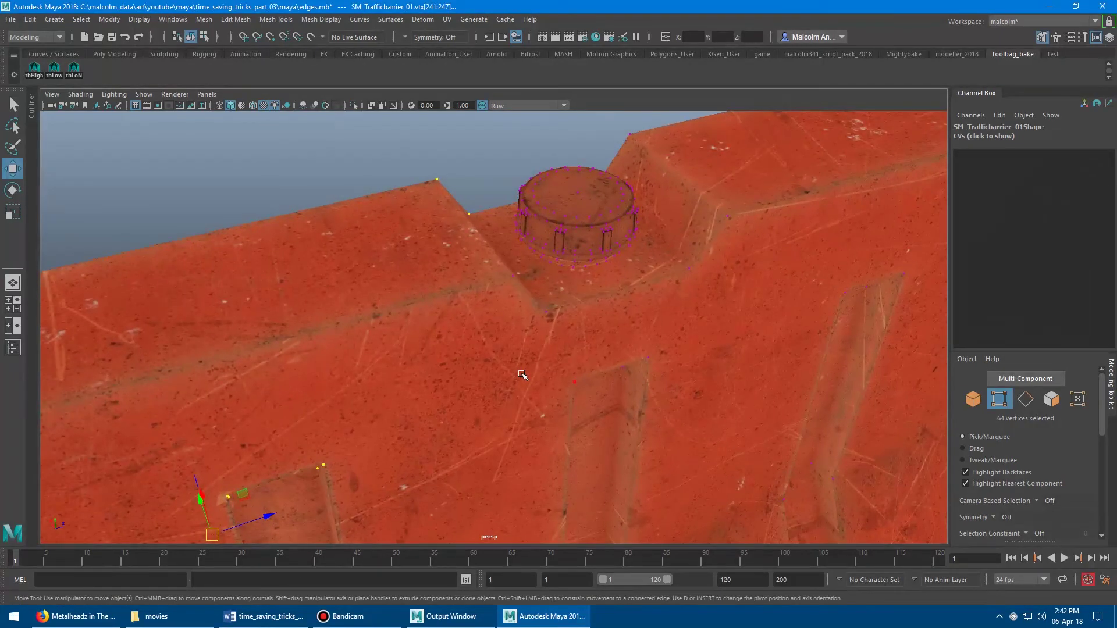
pyautogui.hotkey('alt', 'e')
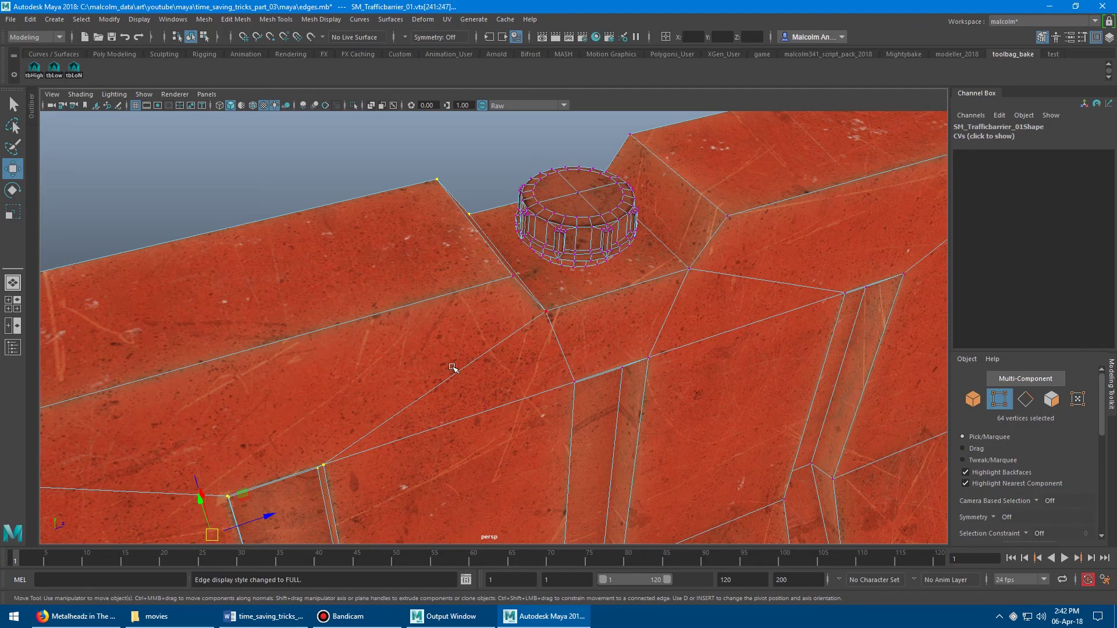
pyautogui.scroll(-10, 532, 328)
pyautogui.moveTo(518, 325)
pyautogui.keyDown('alt'); pyautogui.mouseDown()
pyautogui.moveTo(496, 319)
pyautogui.moveTo(521, 323)
pyautogui.moveTo(506, 324)
pyautogui.mouseUp(); pyautogui.keyUp('alt')
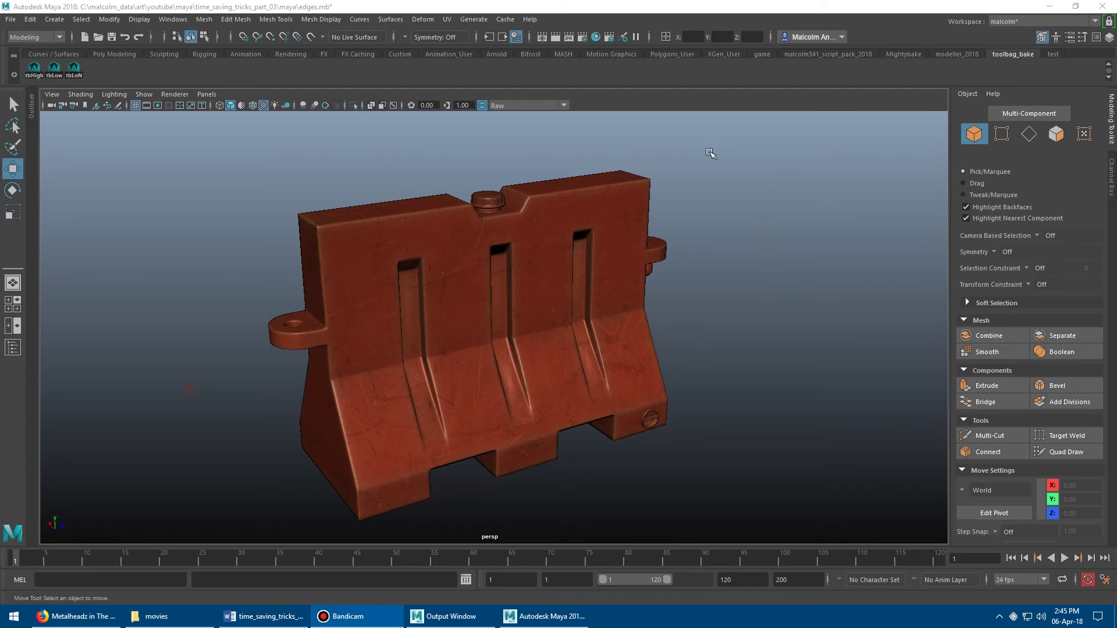
pyautogui.keyDown('alt'); pyautogui.moveTo(707, 196); pyautogui.dragTo(723, 234); pyautogui.keyUp('alt')
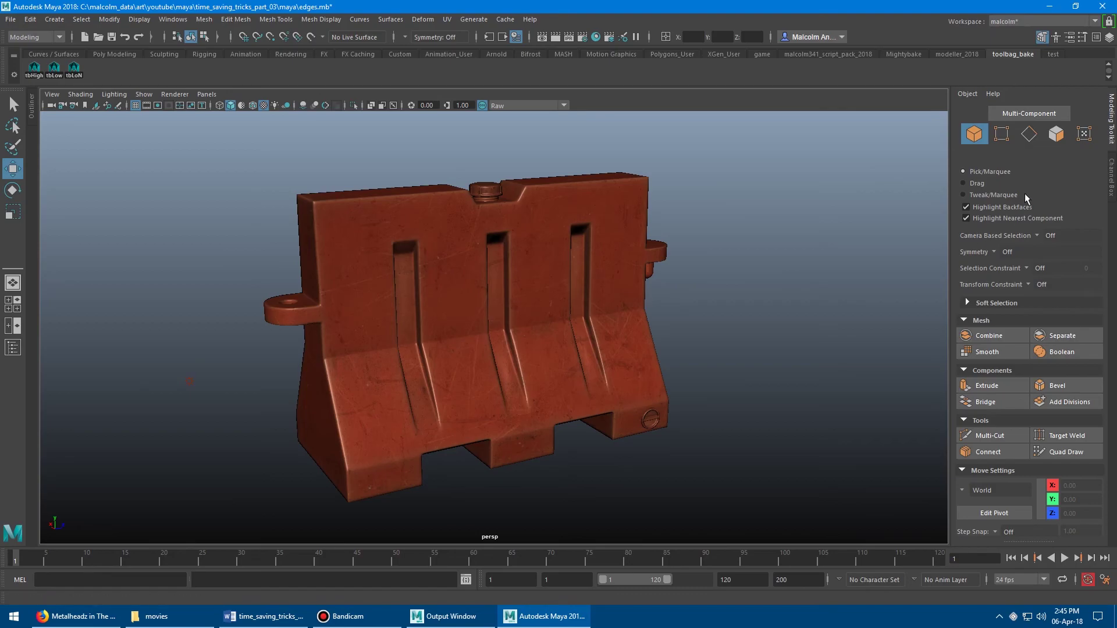
# - Browse the modeler_2018, malcolm341_script_pack_2018, Polygons_User and Animation_User shelves, and return to the toolbag_bake shelf
pyautogui.click(1114, 173)
pyautogui.click(1111, 138)
pyautogui.click(951, 54)
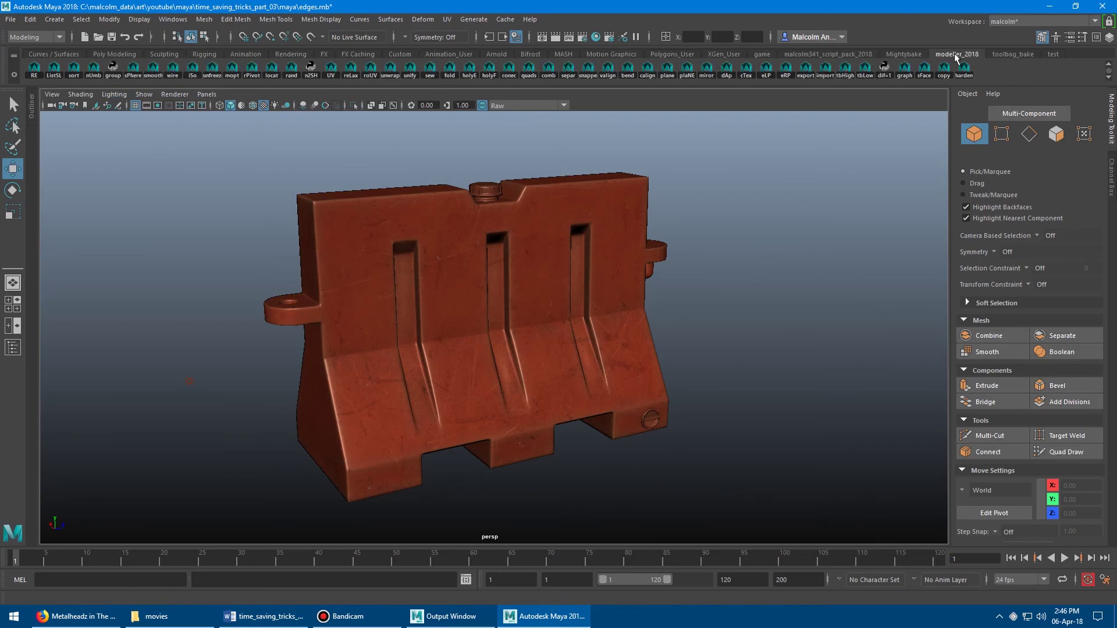
pyautogui.click(1011, 53)
pyautogui.click(905, 54)
pyautogui.click(832, 54)
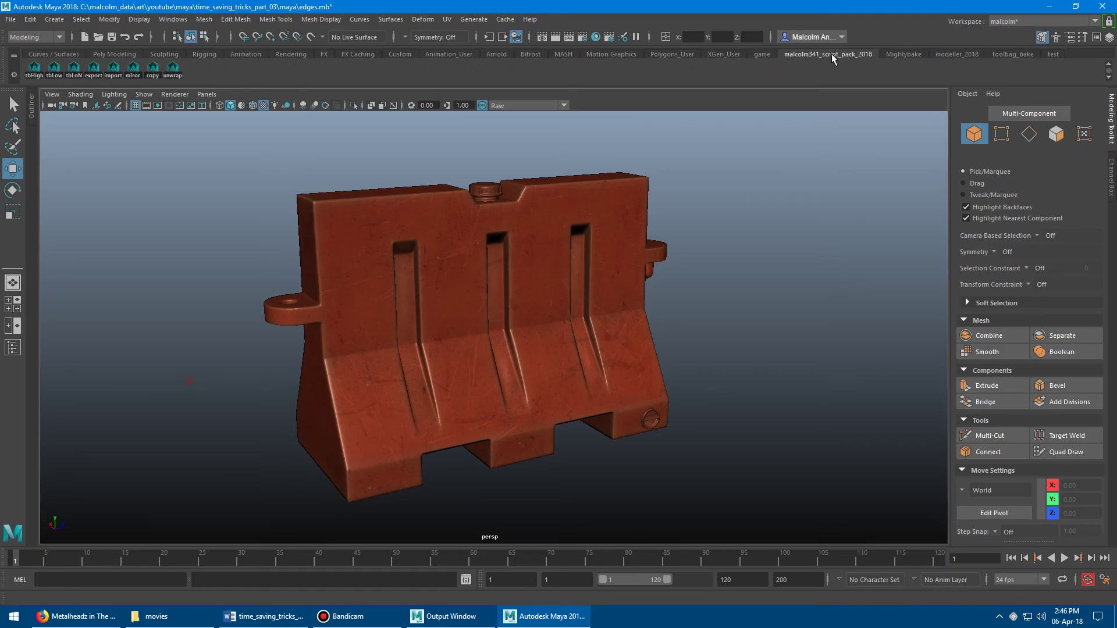
pyautogui.click(672, 54)
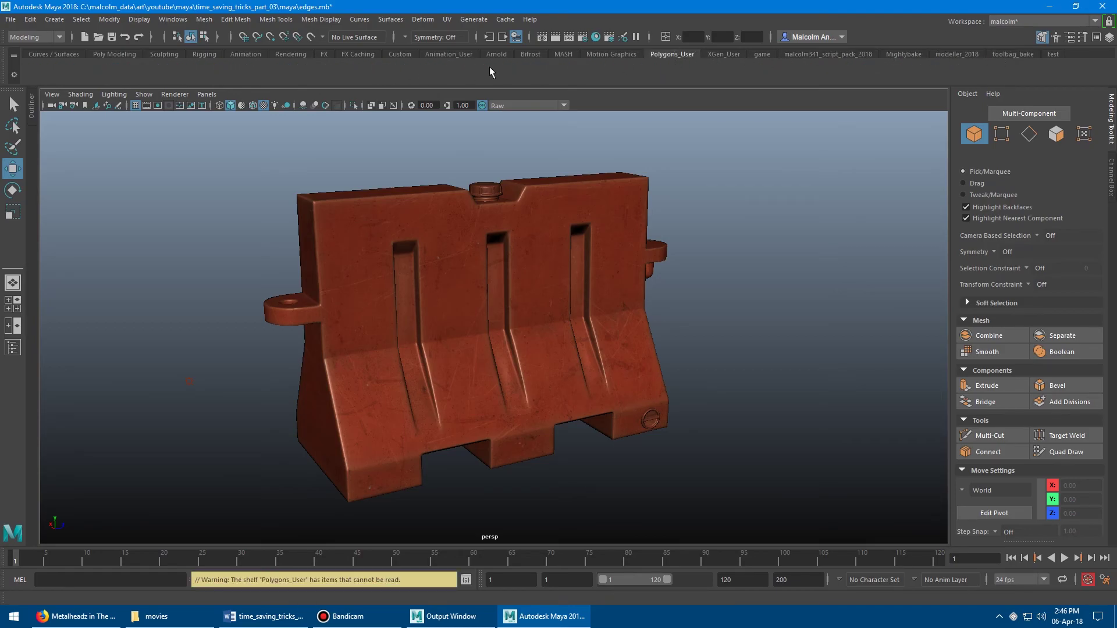
pyautogui.click(449, 54)
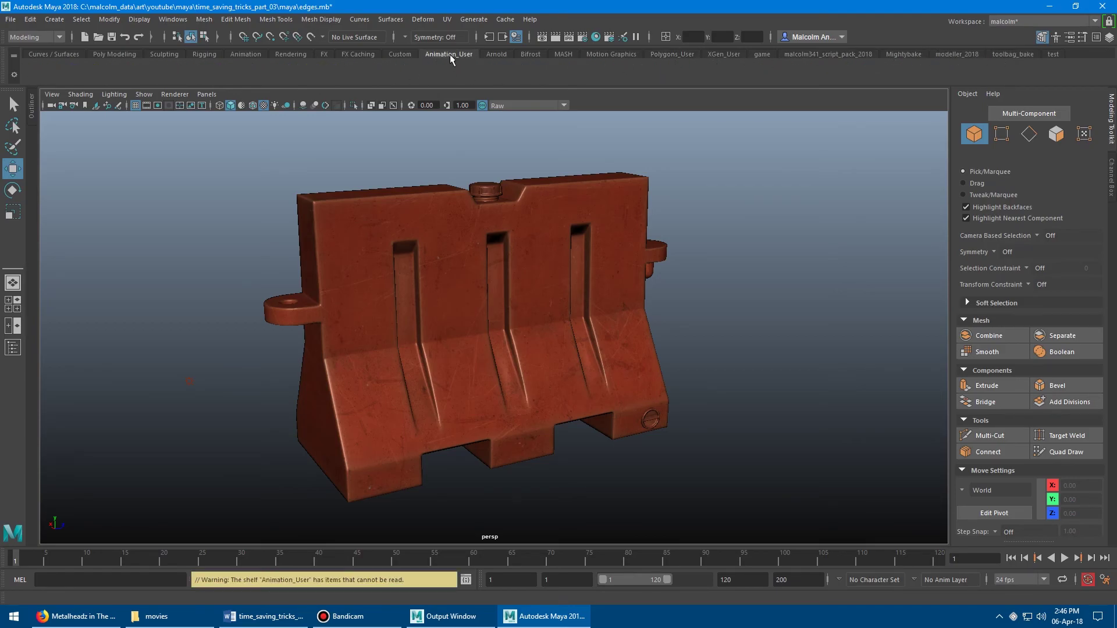
pyautogui.click(1012, 54)
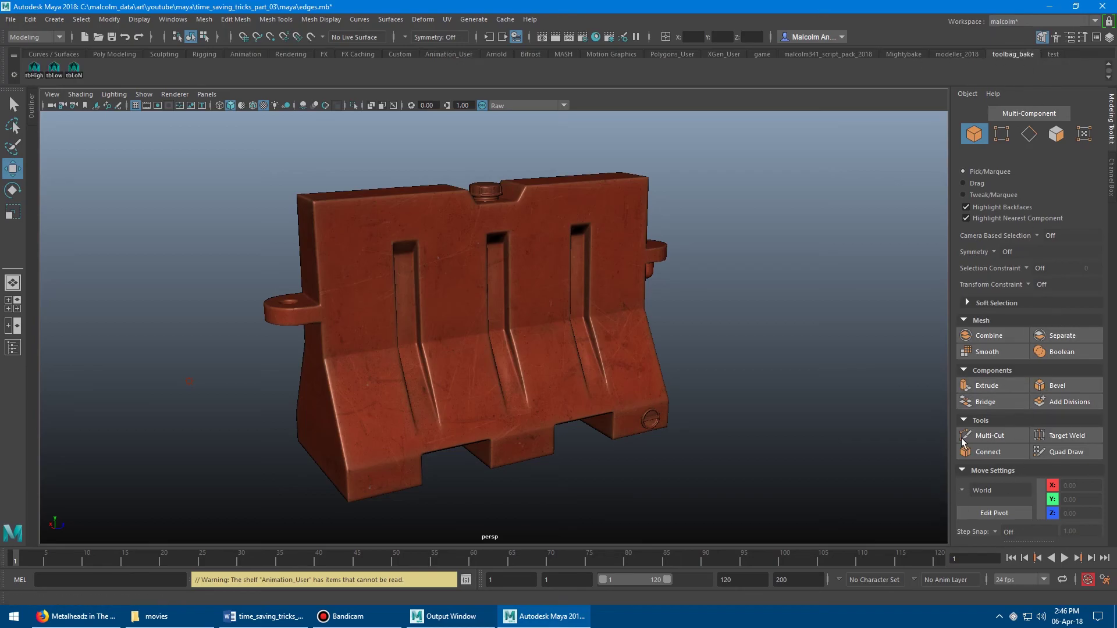
# - Select the vertices around the barrier's pin-side end and lug, try moving them, and undo the move
pyautogui.click(574, 310)
pyautogui.keyDown('alt'); pyautogui.moveTo(661, 306); pyautogui.dragTo(689, 295, button='middle'); pyautogui.keyUp('alt')
pyautogui.moveTo(686, 290); pyautogui.dragTo(637, 289, button='right')
pyautogui.moveTo(618, 255); pyautogui.dragTo(743, 342)
pyautogui.moveTo(762, 344); pyautogui.dragTo(734, 342, button='middle')
pyautogui.hotkey('ctrl', 'z')
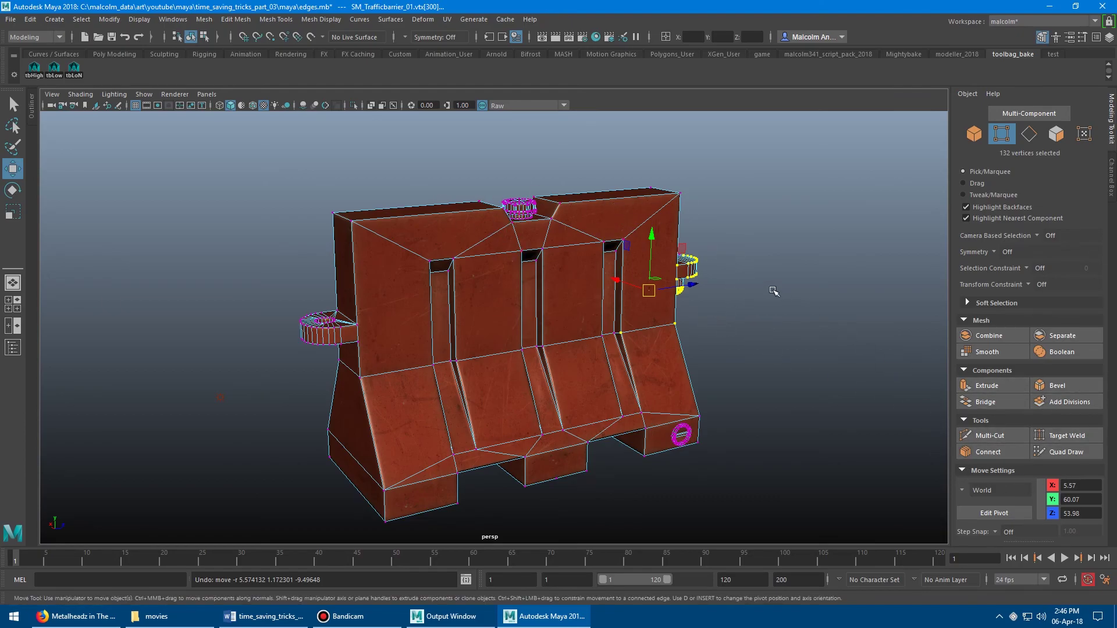
pyautogui.keyDown('alt'); pyautogui.moveTo(770, 280); pyautogui.dragTo(770, 310); pyautogui.keyUp('alt')
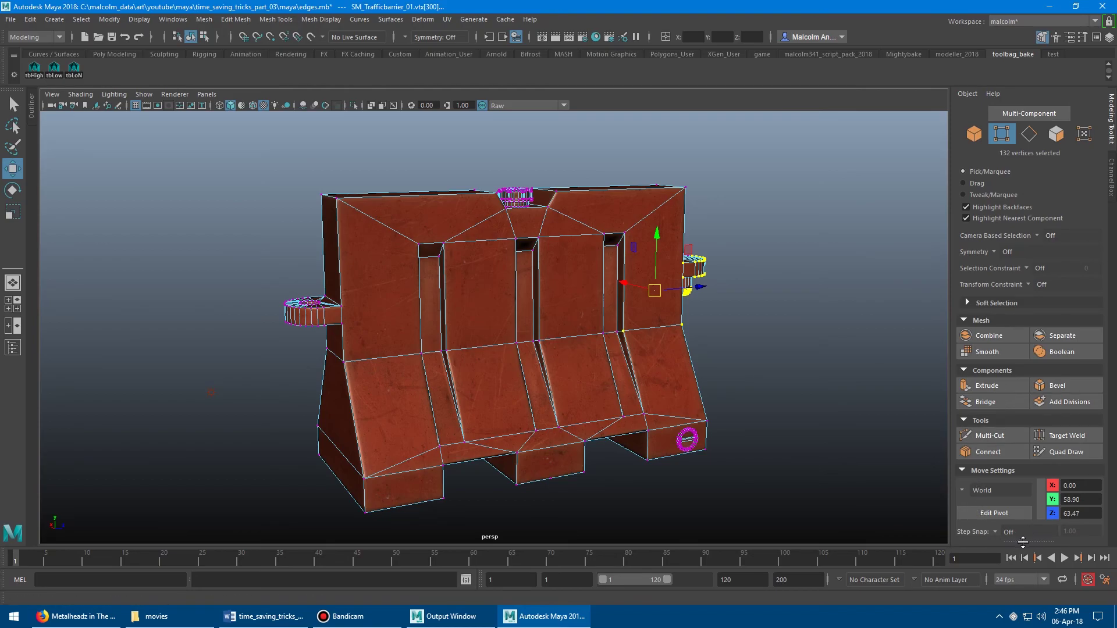
# - Expand the Modeling Toolkit's Custom Shelf area and dock the Channel Box above the toolkit
pyautogui.moveTo(1022, 533); pyautogui.dragTo(1010, 370)
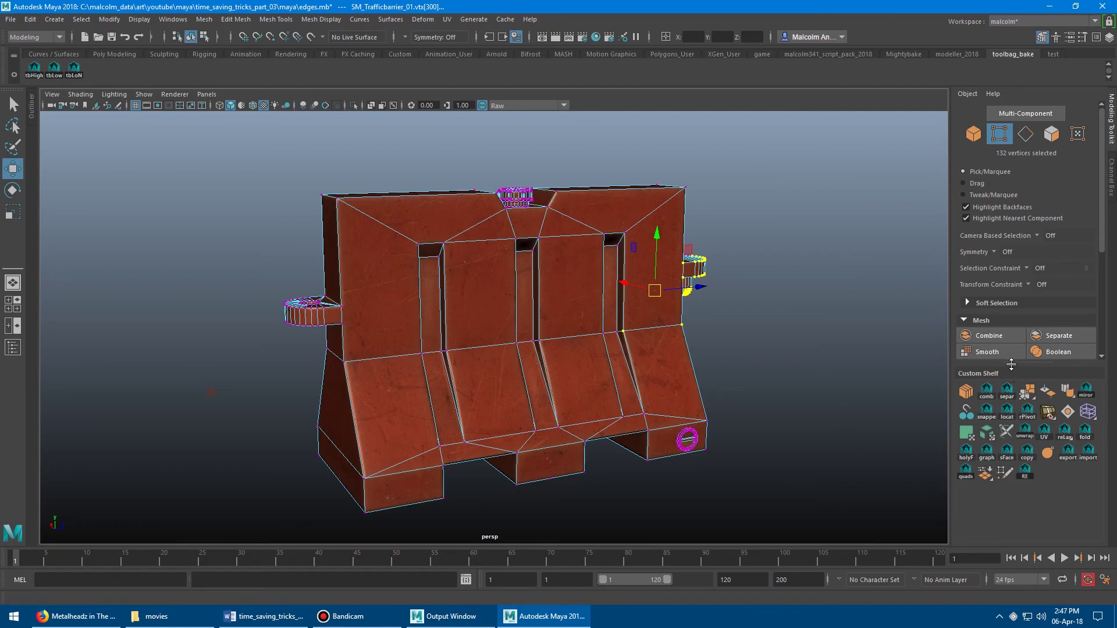
pyautogui.moveTo(1011, 364); pyautogui.dragTo(1011, 372)
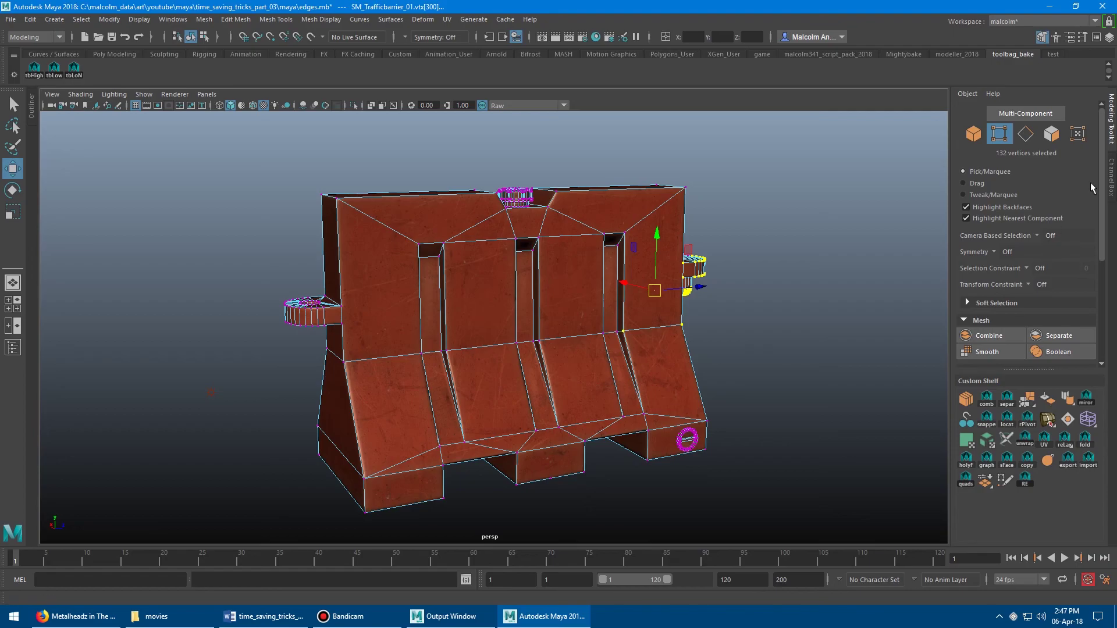
pyautogui.click(1111, 180)
pyautogui.moveTo(1112, 176); pyautogui.dragTo(765, 154)
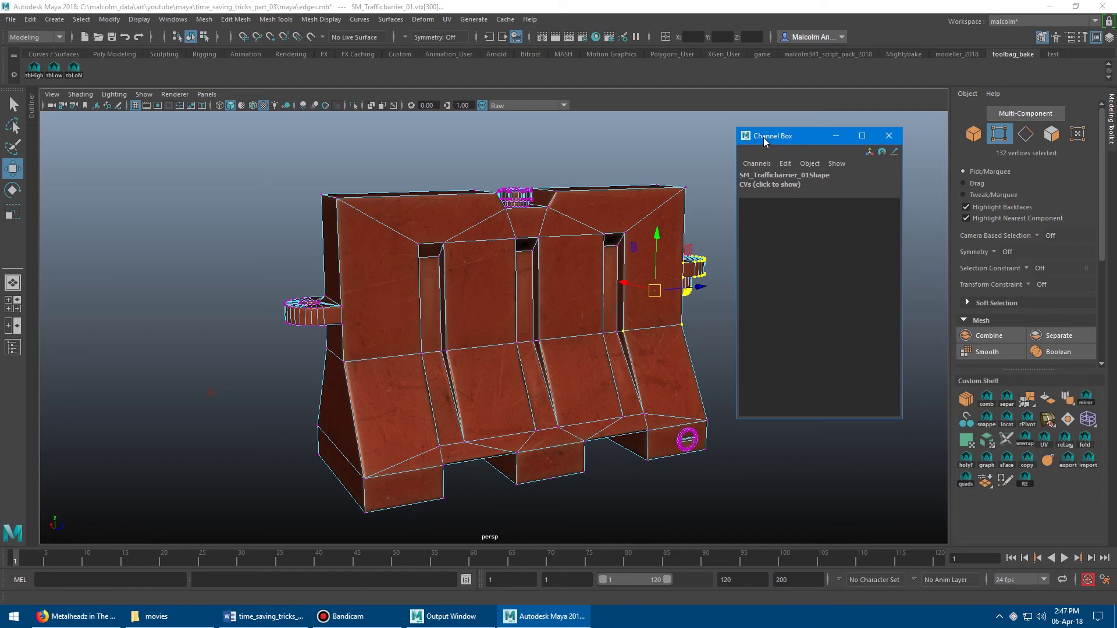
pyautogui.moveTo(763, 135); pyautogui.dragTo(995, 94)
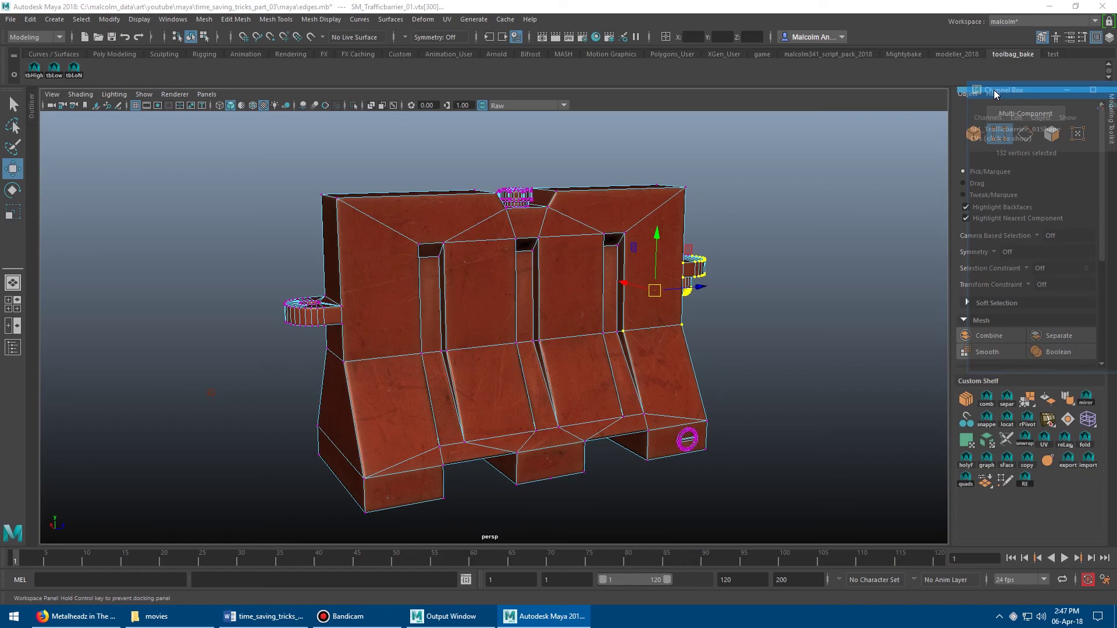
pyautogui.moveTo(995, 93); pyautogui.dragTo(995, 94)
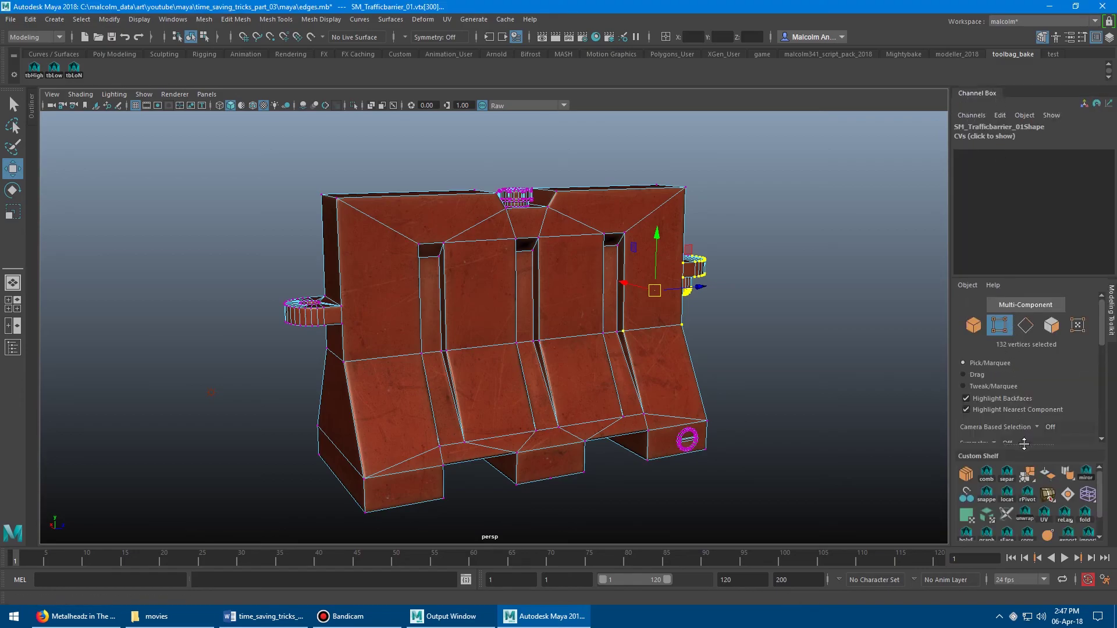
pyautogui.moveTo(1024, 444); pyautogui.dragTo(1040, 364)
# - Return to object selection and select the whole traffic barrier
pyautogui.keyDown('alt'); pyautogui.moveTo(901, 326); pyautogui.dragTo(826, 285); pyautogui.keyUp('alt')
pyautogui.keyDown('alt'); pyautogui.moveTo(826, 285); pyautogui.dragTo(881, 265, button='right'); pyautogui.keyUp('alt')
pyautogui.keyDown('alt'); pyautogui.moveTo(881, 265); pyautogui.dragTo(808, 244); pyautogui.keyUp('alt')
pyautogui.keyDown('alt'); pyautogui.moveTo(808, 244); pyautogui.dragTo(854, 247, button='middle'); pyautogui.keyUp('alt')
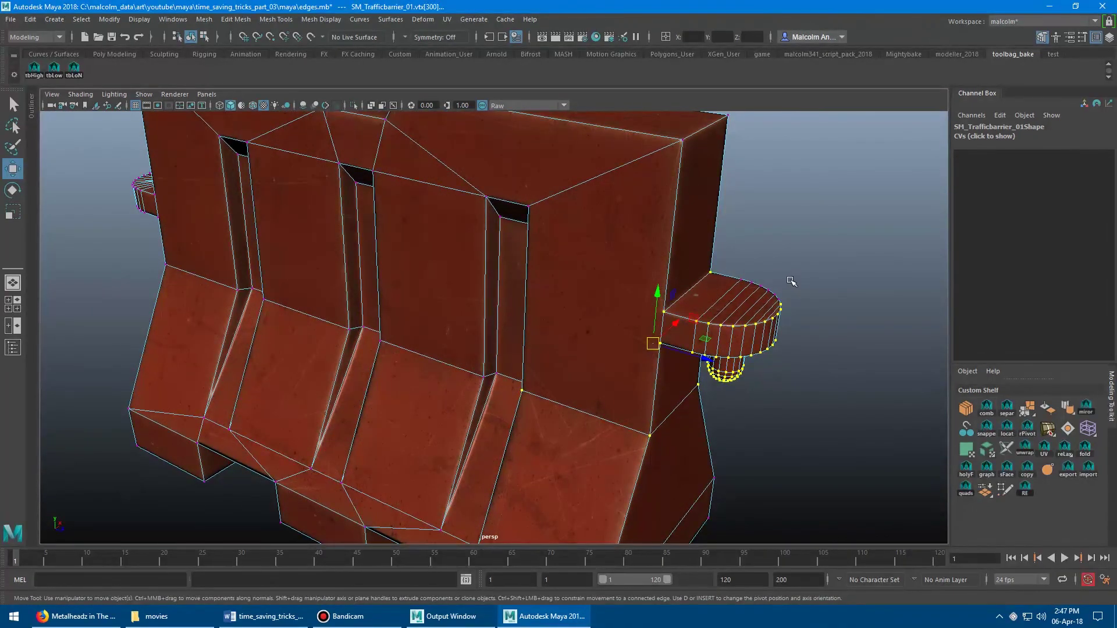
pyautogui.keyDown('alt'); pyautogui.moveTo(787, 278); pyautogui.dragTo(835, 255); pyautogui.keyUp('alt')
pyautogui.moveTo(626, 193); pyautogui.dragTo(678, 182, button='right')
pyautogui.hotkey('alt', 'd')
pyautogui.click(626, 213)
# - Scale the barrier uniformly to 0.908 and rotate it freehand to about 12.4, -5.6 and -4.6 degrees in X, Y and Z
pyautogui.press('r')
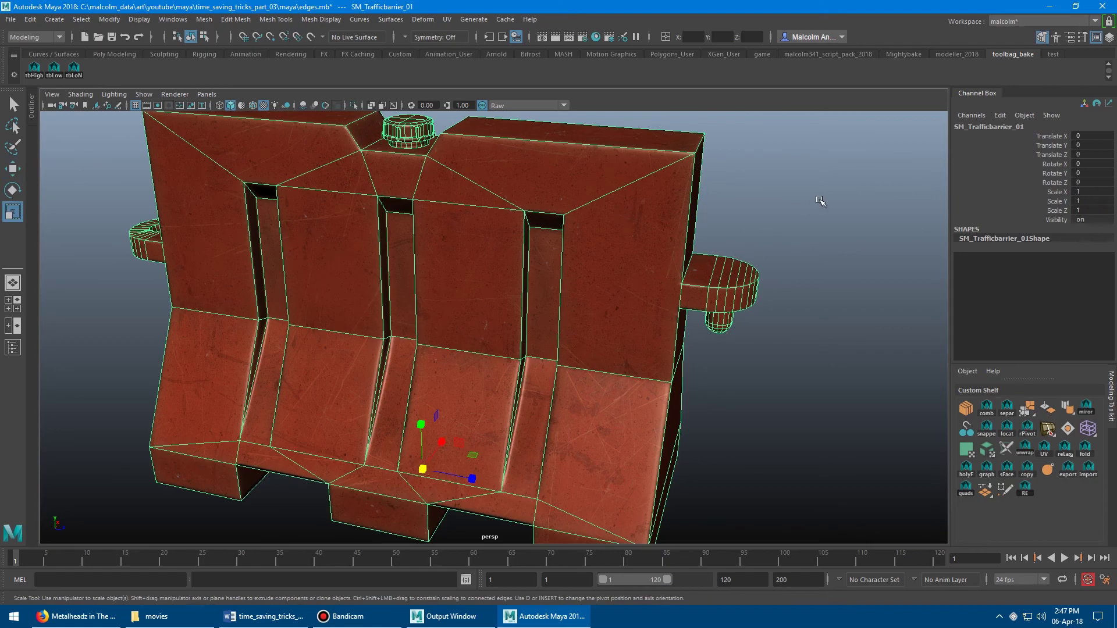
pyautogui.moveTo(820, 199); pyautogui.dragTo(768, 207, button='middle')
pyautogui.press('e')
pyautogui.keyDown('alt'); pyautogui.moveTo(794, 296); pyautogui.dragTo(797, 272, button='middle'); pyautogui.keyUp('alt')
pyautogui.keyDown('alt'); pyautogui.moveTo(798, 272); pyautogui.dragTo(757, 294, button='right'); pyautogui.keyUp('alt')
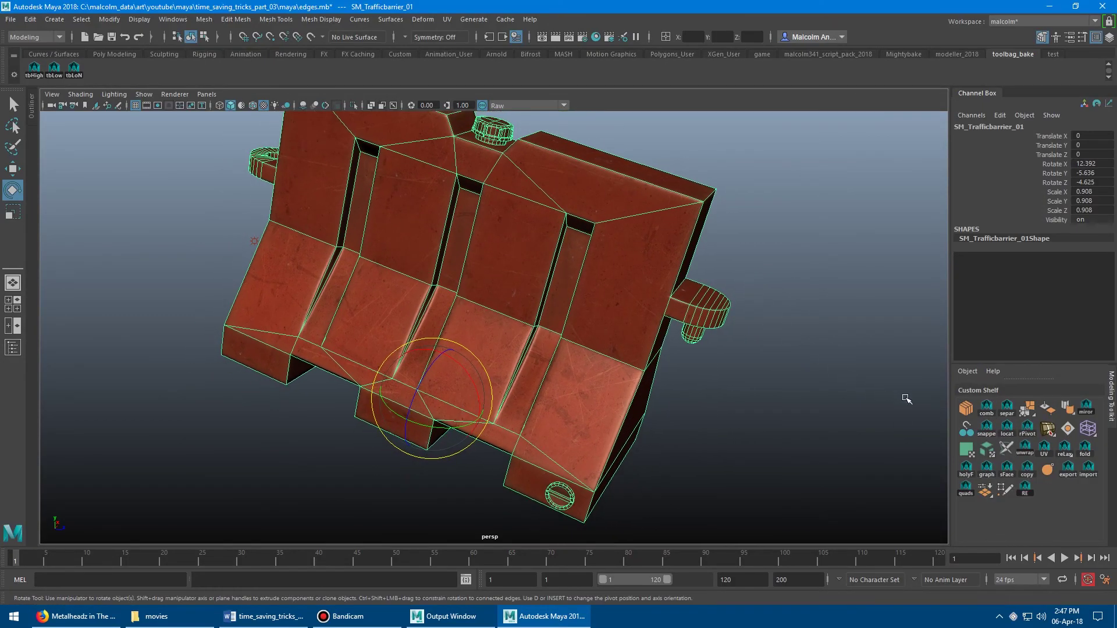
# - Launch the MirrorEr 2018 script from the Custom Shelf and move its window clear of the barrier
pyautogui.click(1092, 414)
pyautogui.moveTo(587, 297); pyautogui.dragTo(867, 357)
pyautogui.keyDown('alt'); pyautogui.moveTo(722, 315); pyautogui.dragTo(711, 313); pyautogui.keyUp('alt')
pyautogui.keyDown('alt'); pyautogui.moveTo(711, 312); pyautogui.dragTo(688, 321, button='right'); pyautogui.keyUp('alt')
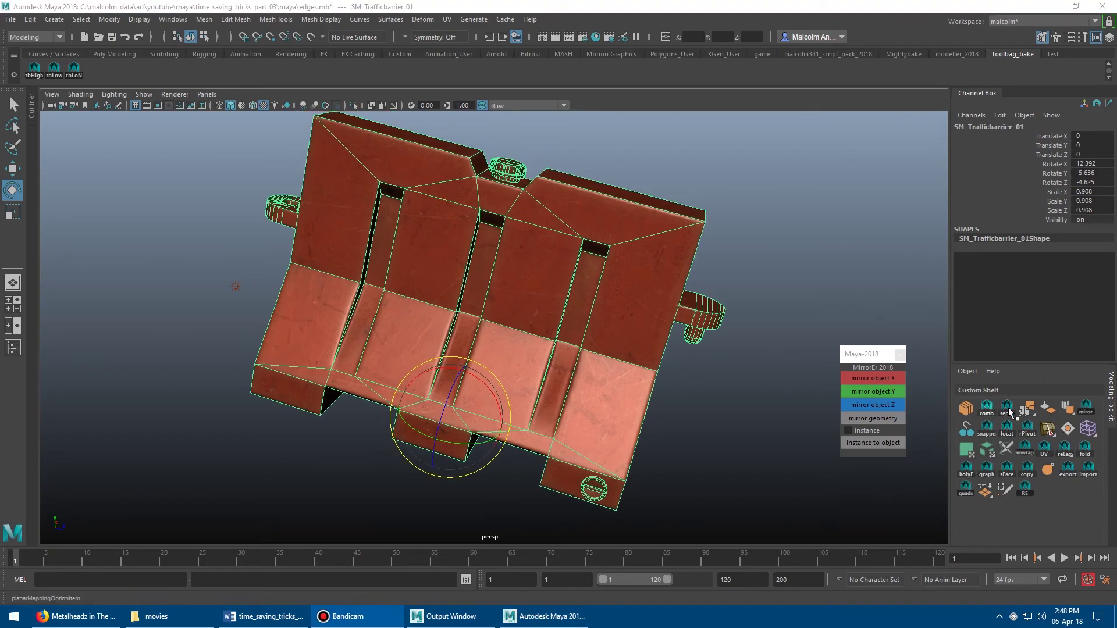
pyautogui.moveTo(459, 269)
pyautogui.keyDown('alt'); pyautogui.mouseDown(button='middle')
pyautogui.moveTo(460, 285)
pyautogui.moveTo(461, 260)
pyautogui.mouseUp(button='middle'); pyautogui.keyUp('alt')
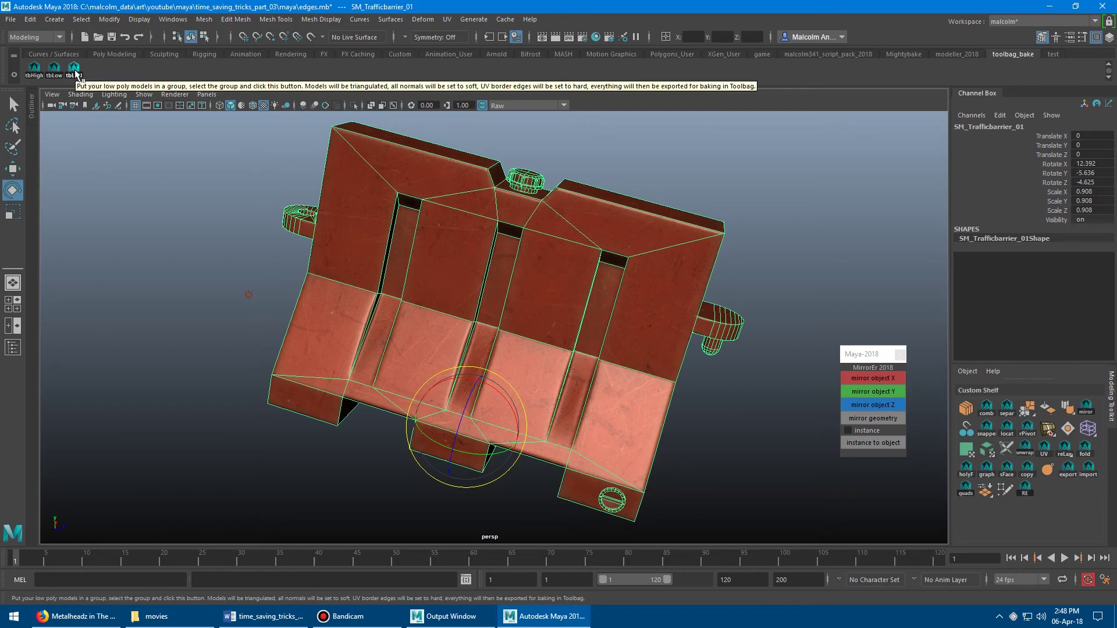
# - Copy the tbLoN script button from the toolbag_bake shelf into the Modeling Toolkit's Custom Shelf
pyautogui.click(75, 69)
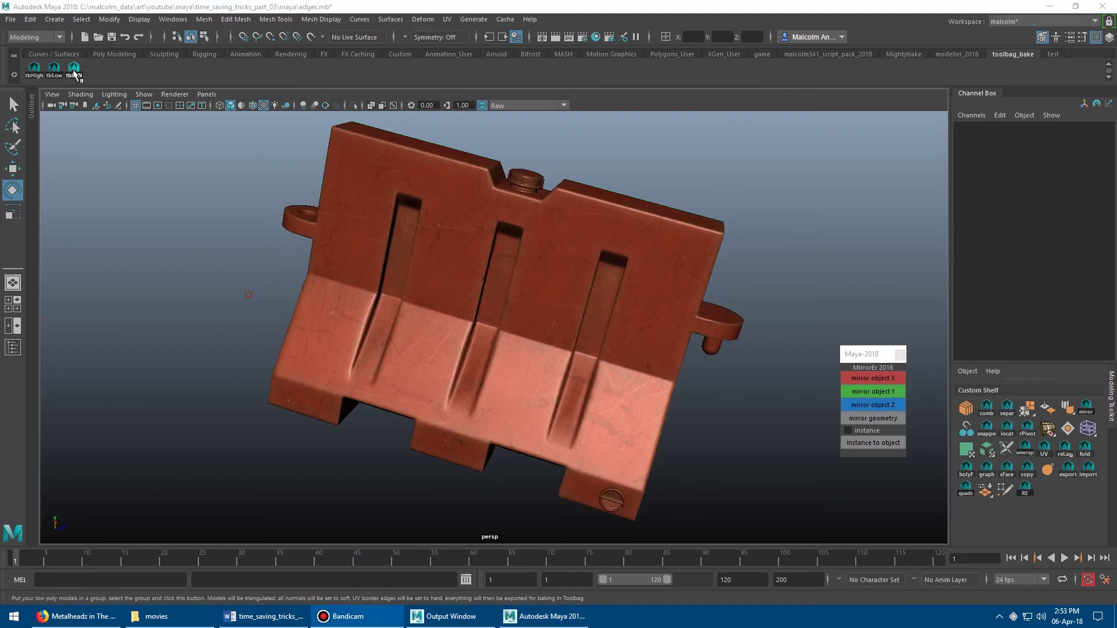
pyautogui.click(75, 71)
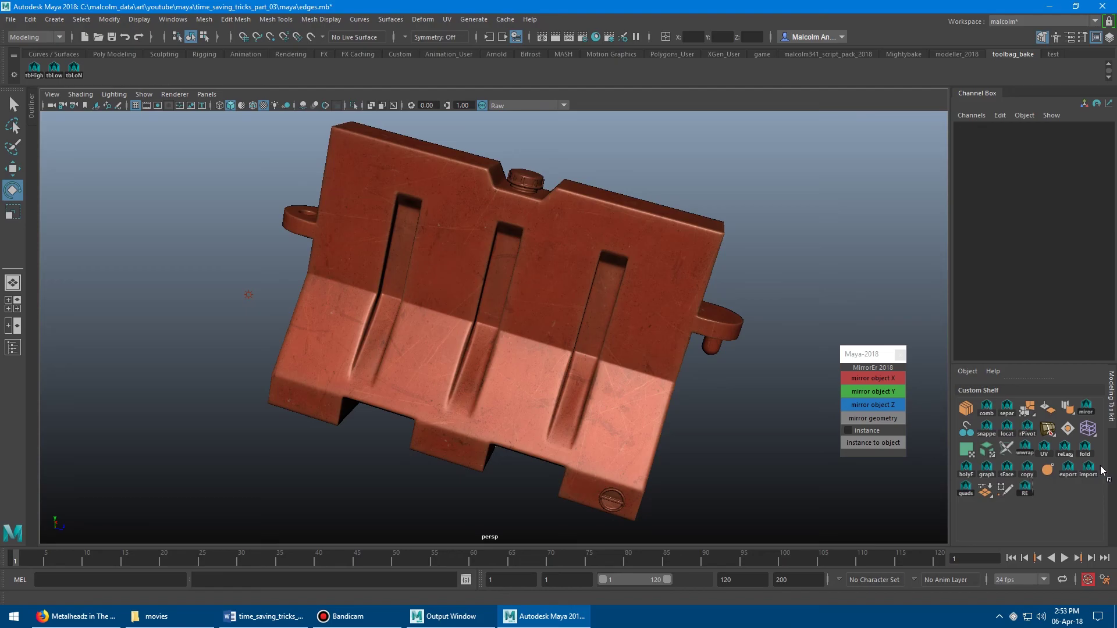
pyautogui.moveTo(1100, 467); pyautogui.dragTo(1101, 468, button='middle')
# - Open the Shelf Editor for the original tbLoN button and for its Custom Shelf copy, view the command script, and close the editor
pyautogui.rightClick(74, 75)
pyautogui.click(89, 93)
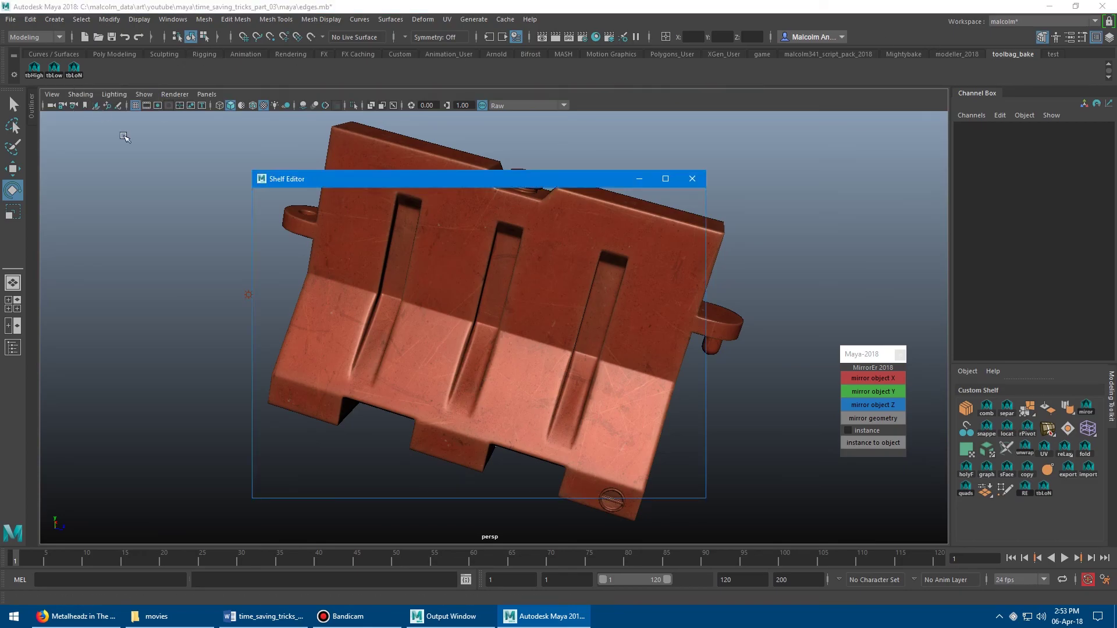
pyautogui.click(692, 178)
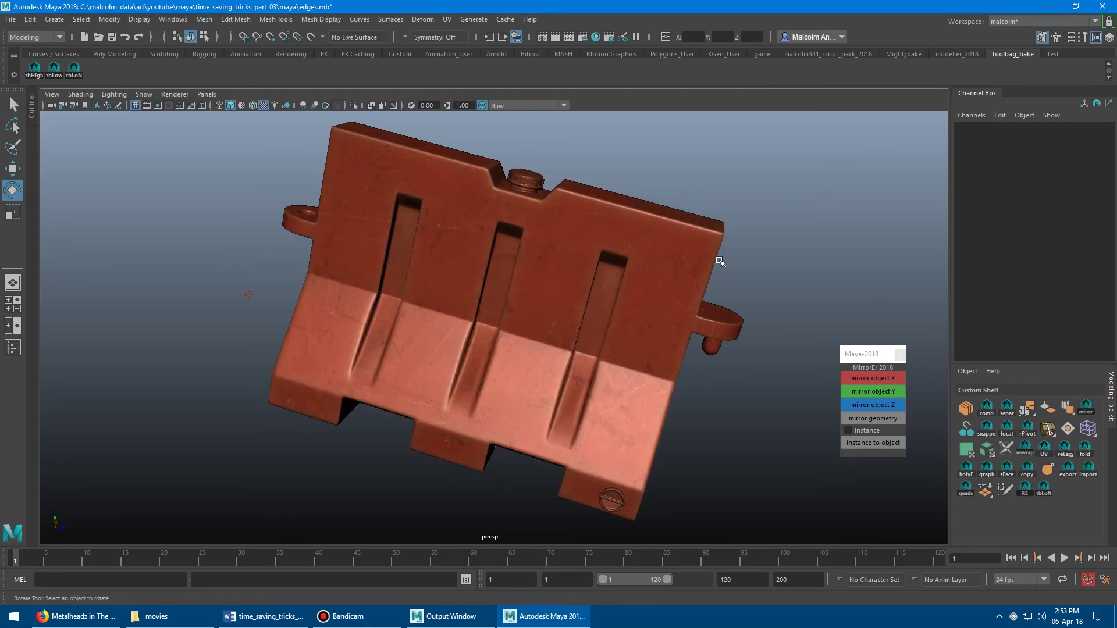
pyautogui.rightClick(1046, 493)
pyautogui.click(1052, 508)
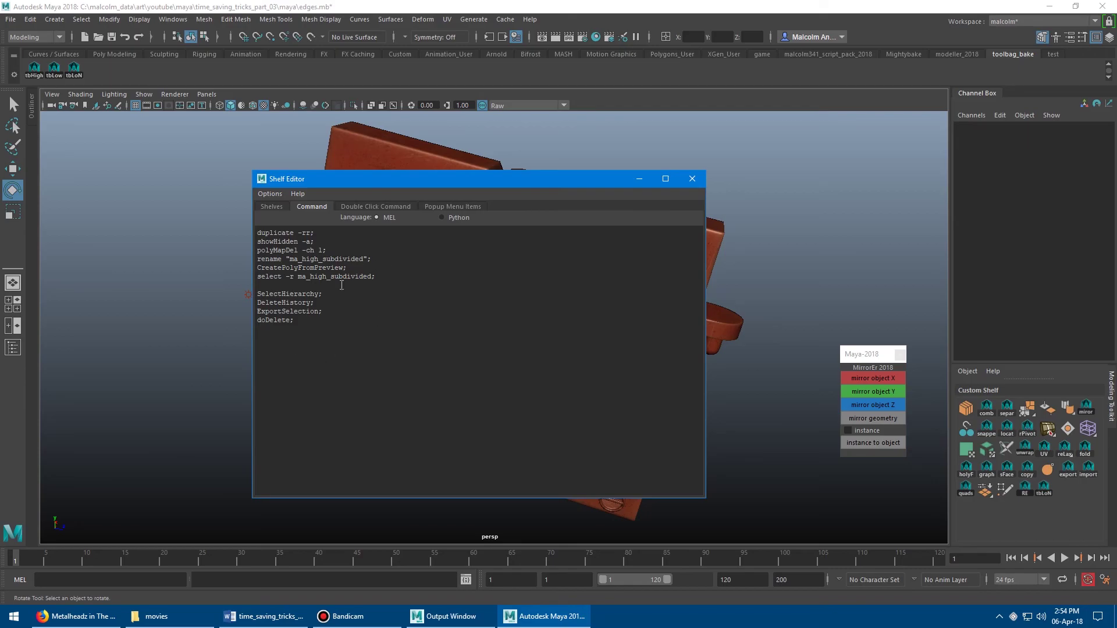
pyautogui.click(692, 179)
pyautogui.click(694, 179)
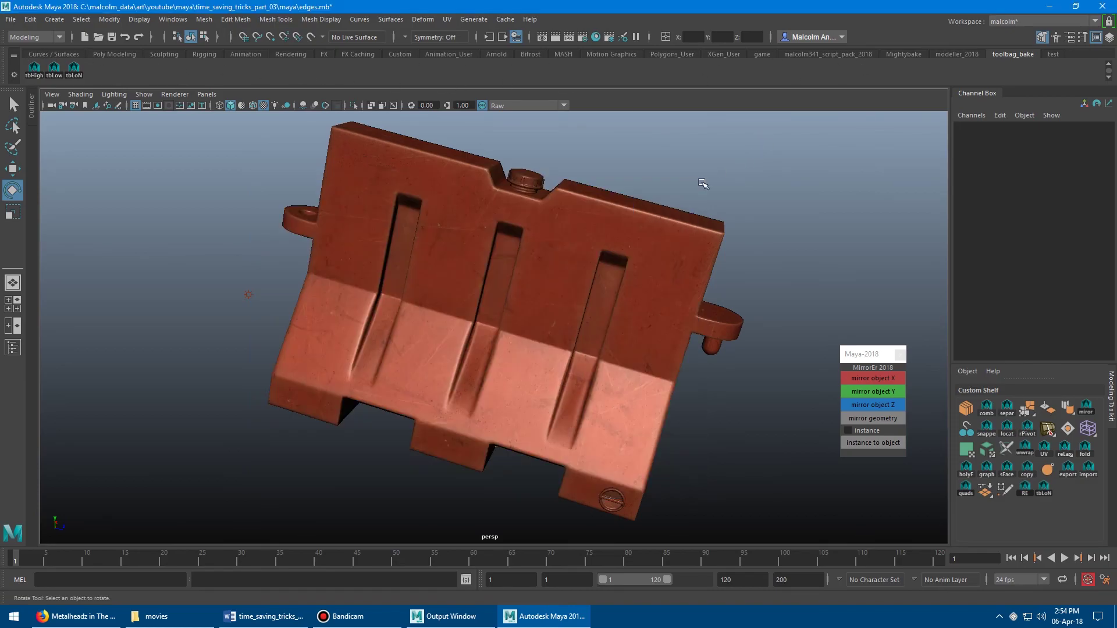
# - Delete the copied tbLoN button from the Custom Shelf
pyautogui.rightClick(1045, 492)
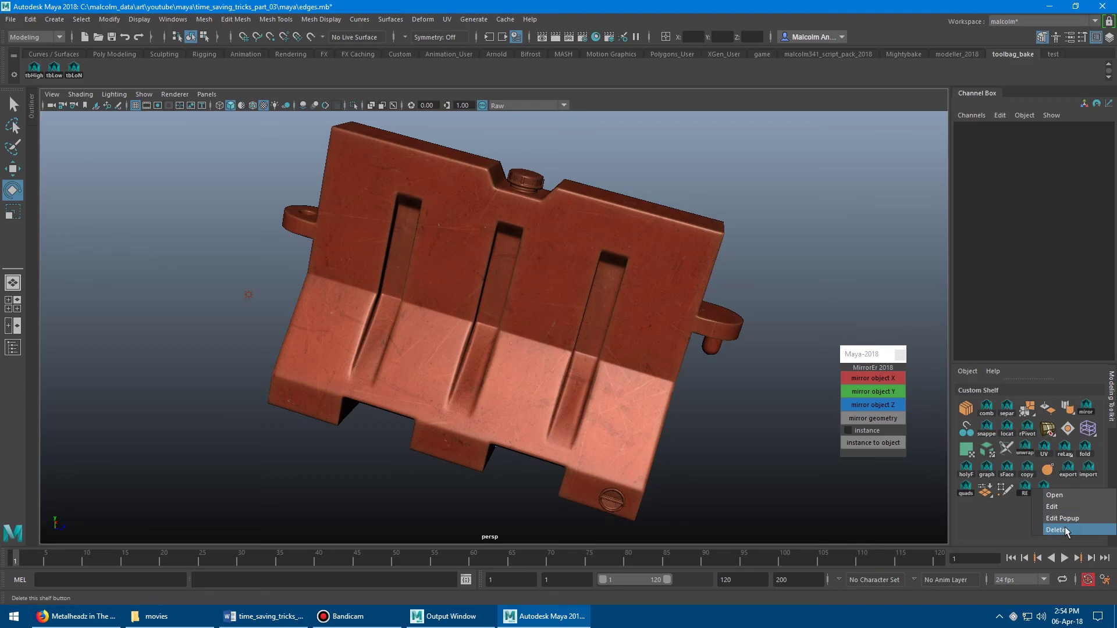
pyautogui.click(1066, 528)
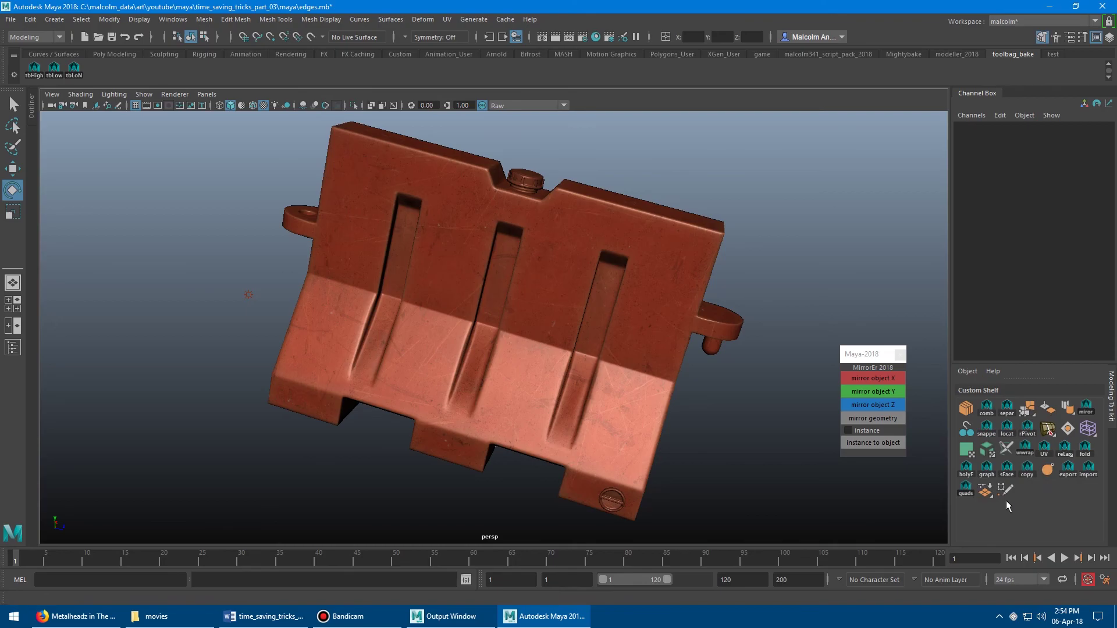
# - Open File Explorer, browse to the maya\2018\prefs folder in Documents, and select the MTKShelf.mel file
pyautogui.press('super+e')
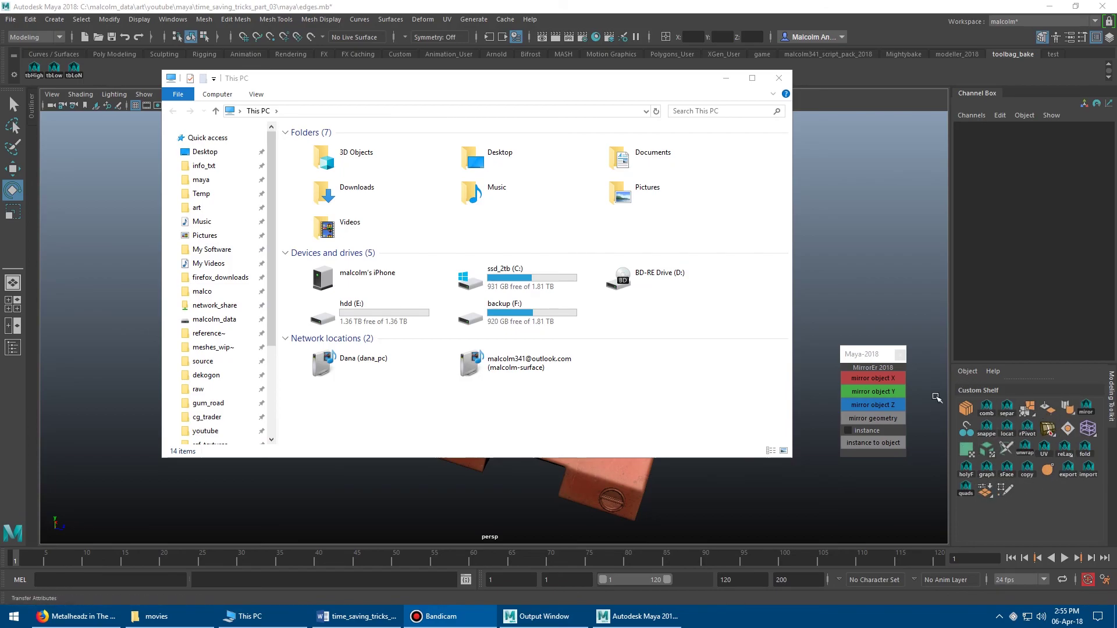
pyautogui.moveTo(470, 83)
pyautogui.mouseDown()
pyautogui.moveTo(502, 113)
pyautogui.moveTo(480, 83)
pyautogui.mouseUp()
pyautogui.click(211, 183)
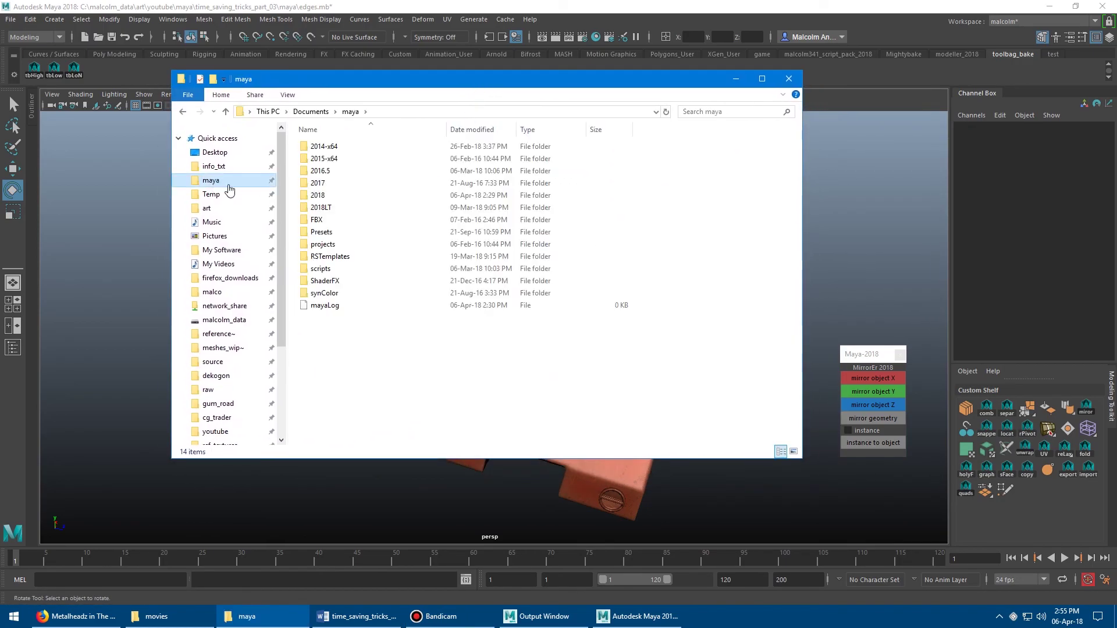
pyautogui.click(402, 112)
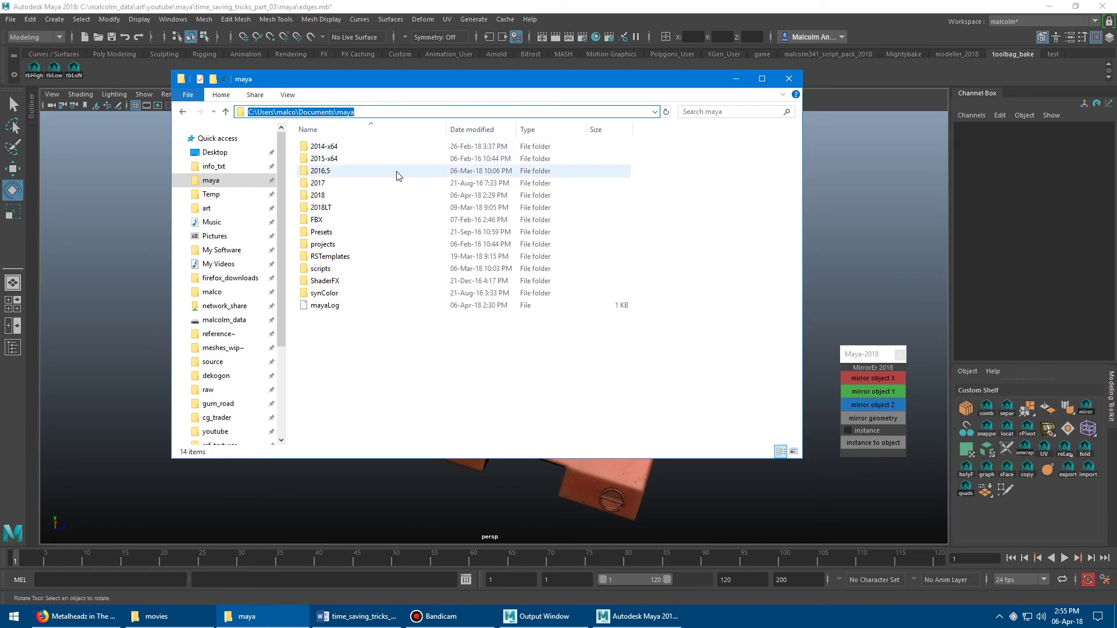
pyautogui.doubleClick(336, 196)
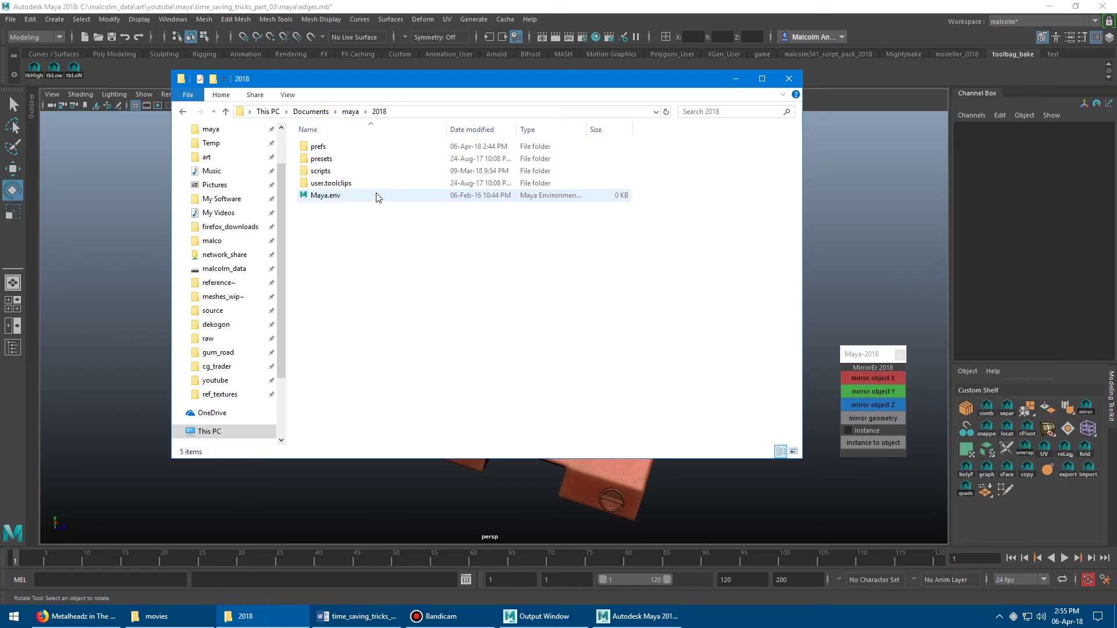
pyautogui.doubleClick(337, 146)
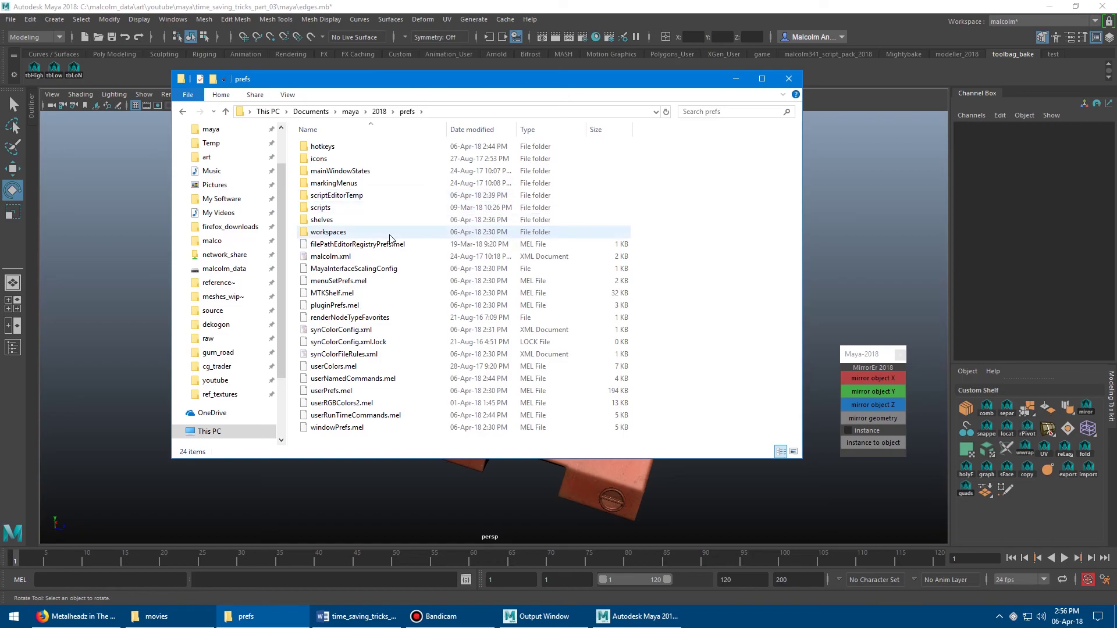
pyautogui.click(366, 295)
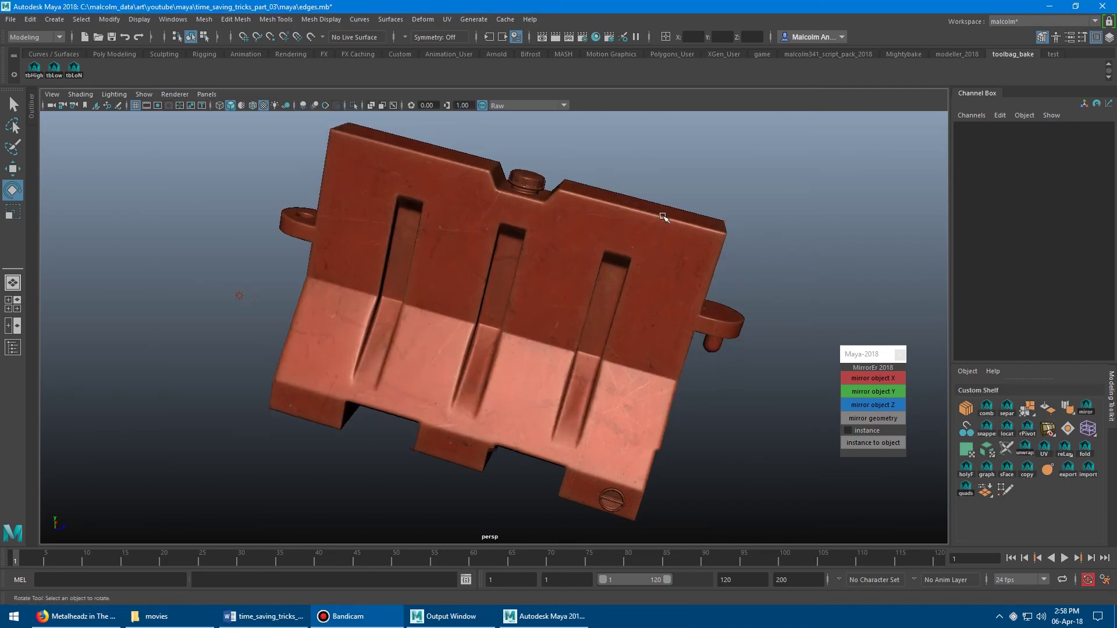
# - Close the MirrorEr 2018 window
pyautogui.keyDown('alt'); pyautogui.moveTo(780, 242); pyautogui.dragTo(562, 214); pyautogui.keyUp('alt')
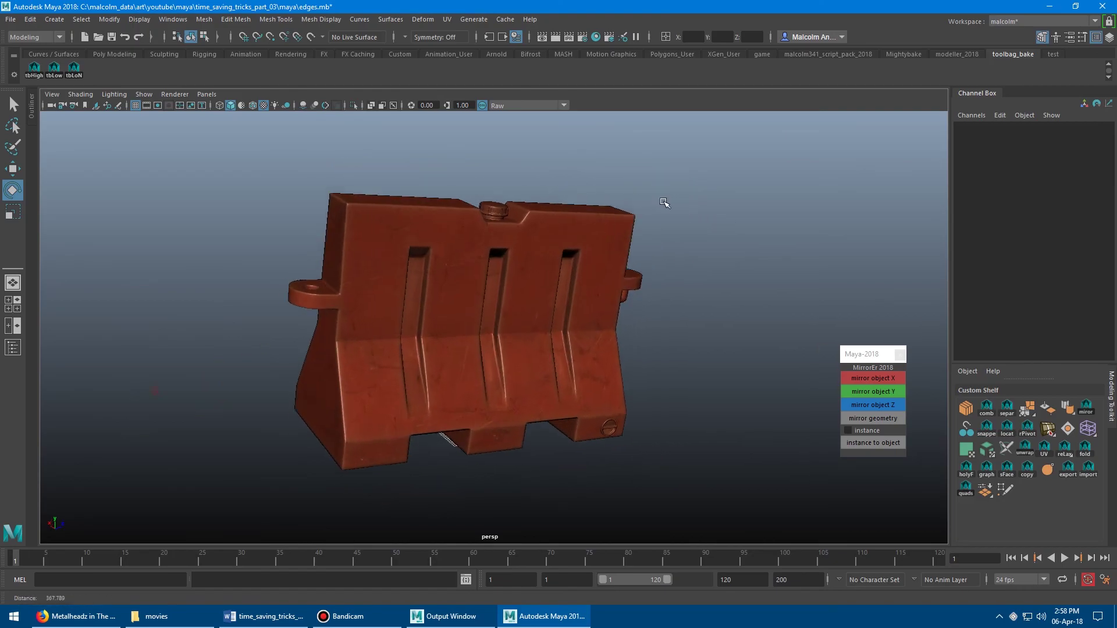
pyautogui.click(900, 354)
pyautogui.keyDown('alt'); pyautogui.moveTo(370, 262); pyautogui.dragTo(482, 253, button='middle'); pyautogui.keyUp('alt')
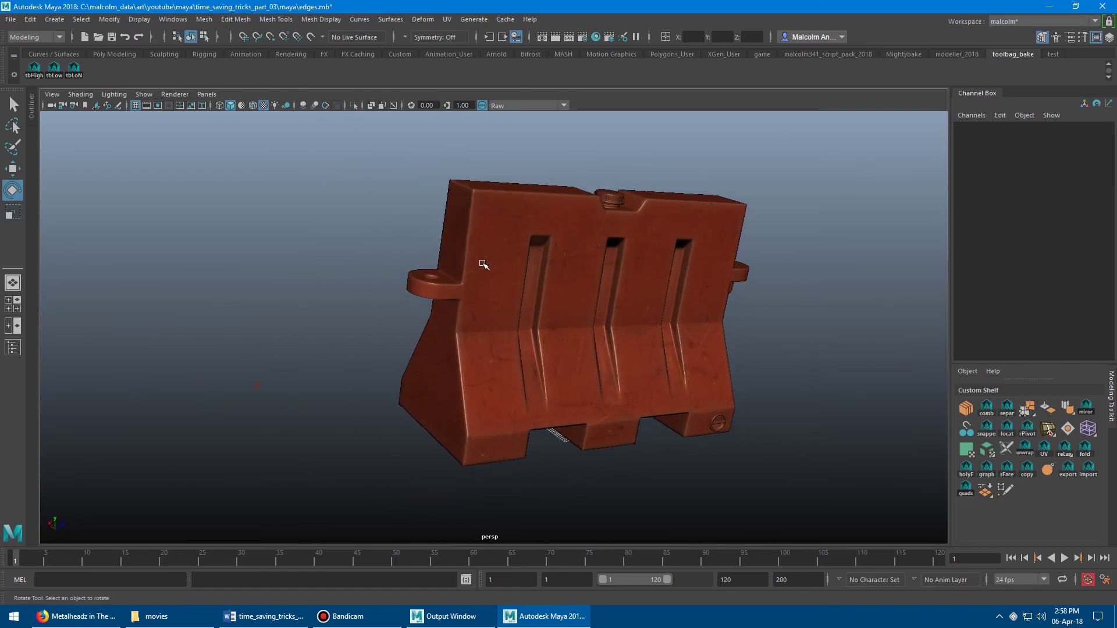
# - Select the traffic barrier with the Move tool active and examine its upper corner and edges from several sides
pyautogui.click(488, 262)
pyautogui.keyDown('alt'); pyautogui.moveTo(491, 198); pyautogui.dragTo(573, 232); pyautogui.keyUp('alt')
pyautogui.keyDown('alt'); pyautogui.moveTo(496, 249); pyautogui.dragTo(546, 277, button='right'); pyautogui.keyUp('alt')
pyautogui.press('w')
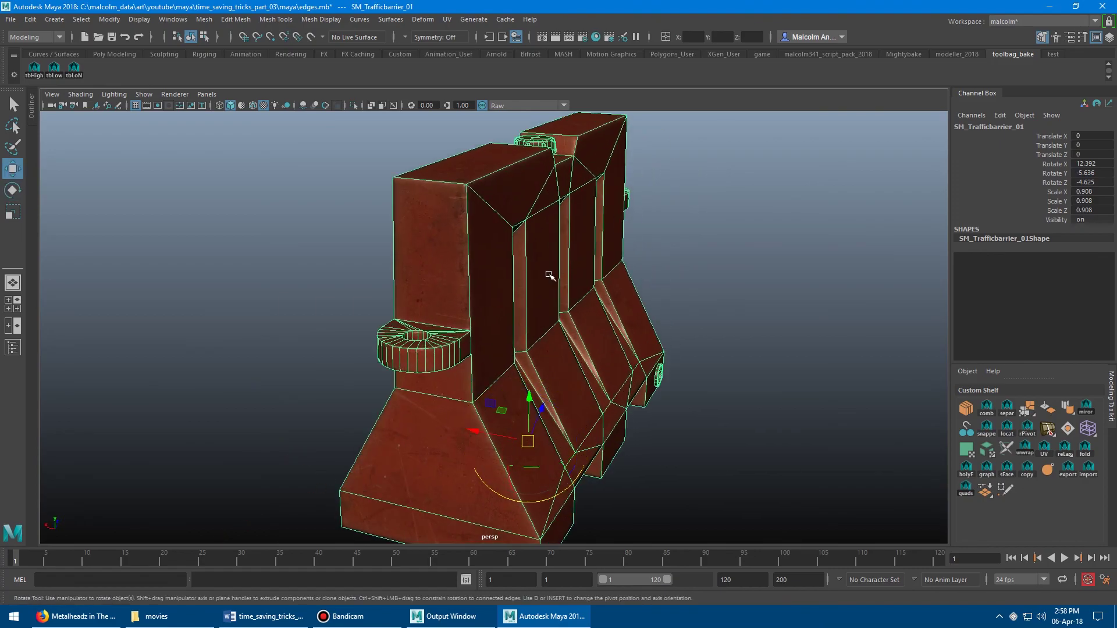
pyautogui.keyDown('alt'); pyautogui.moveTo(547, 277); pyautogui.dragTo(611, 250); pyautogui.keyUp('alt')
pyautogui.keyDown('alt'); pyautogui.moveTo(519, 231); pyautogui.dragTo(536, 273, button='middle'); pyautogui.keyUp('alt')
pyautogui.keyDown('alt'); pyautogui.moveTo(559, 232); pyautogui.dragTo(522, 229); pyautogui.keyUp('alt')
pyautogui.keyDown('alt'); pyautogui.moveTo(529, 198); pyautogui.dragTo(539, 254, button='middle'); pyautogui.keyUp('alt')
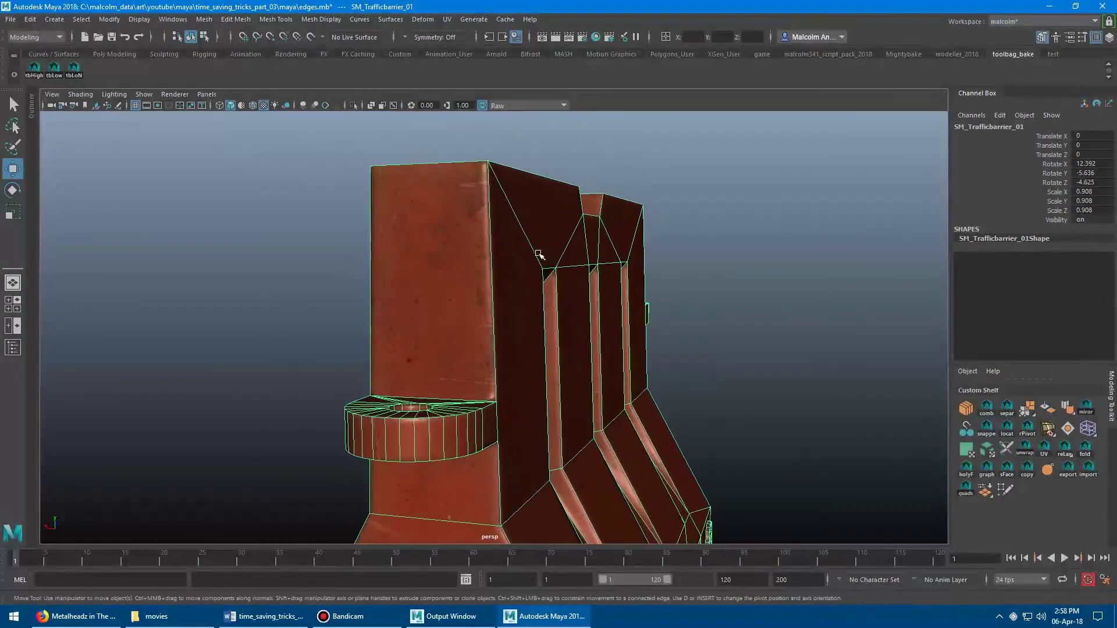
pyautogui.keyDown('alt'); pyautogui.moveTo(539, 254); pyautogui.dragTo(516, 264); pyautogui.keyUp('alt')
pyautogui.keyDown('alt'); pyautogui.moveTo(516, 264); pyautogui.dragTo(495, 245, button='right'); pyautogui.keyUp('alt')
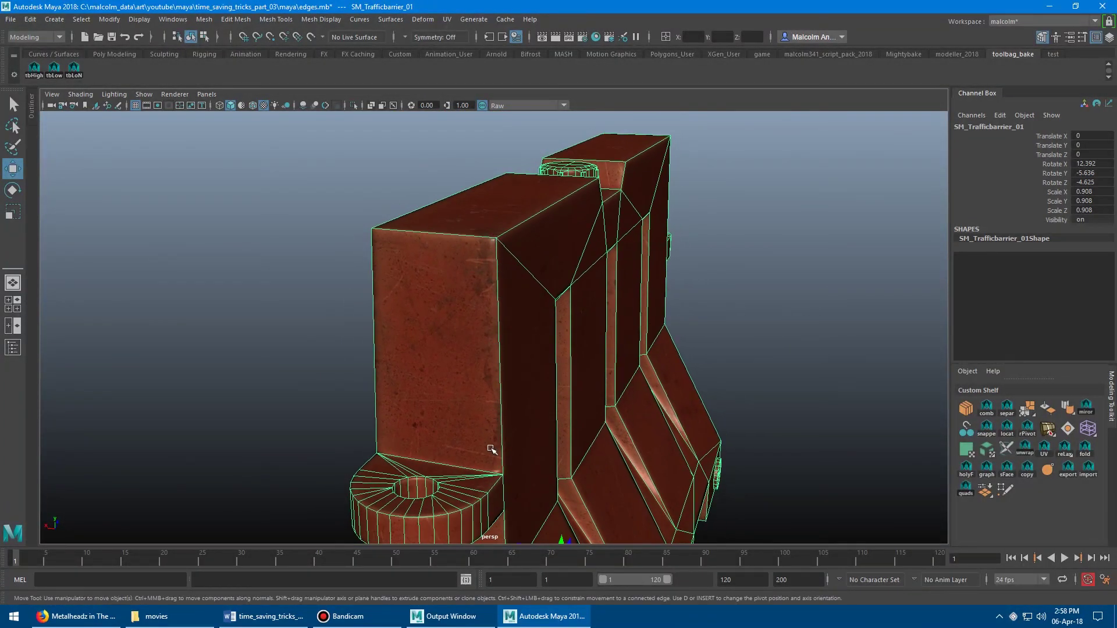
pyautogui.keyDown('alt'); pyautogui.moveTo(491, 449); pyautogui.dragTo(365, 180); pyautogui.keyUp('alt')
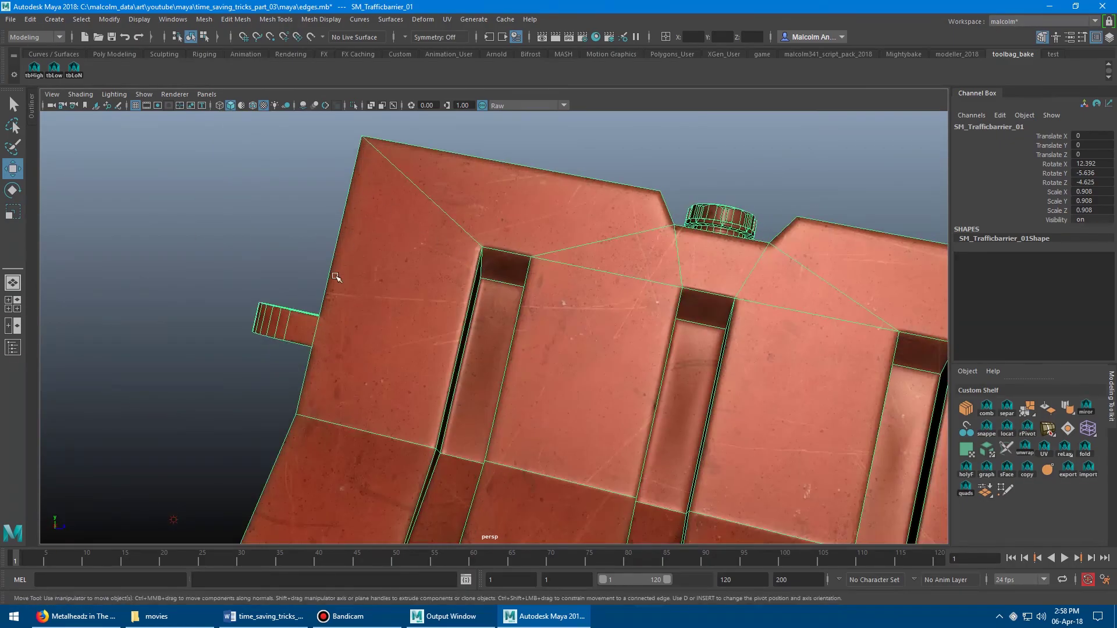
pyautogui.keyDown('alt'); pyautogui.moveTo(333, 282); pyautogui.dragTo(460, 235); pyautogui.keyUp('alt')
pyautogui.keyDown('alt'); pyautogui.moveTo(459, 234); pyautogui.dragTo(404, 236, button='right'); pyautogui.keyUp('alt')
pyautogui.keyDown('alt'); pyautogui.moveTo(472, 227); pyautogui.dragTo(431, 204, button='middle'); pyautogui.keyUp('alt')
pyautogui.keyDown('alt'); pyautogui.moveTo(391, 197); pyautogui.dragTo(428, 207); pyautogui.keyUp('alt')
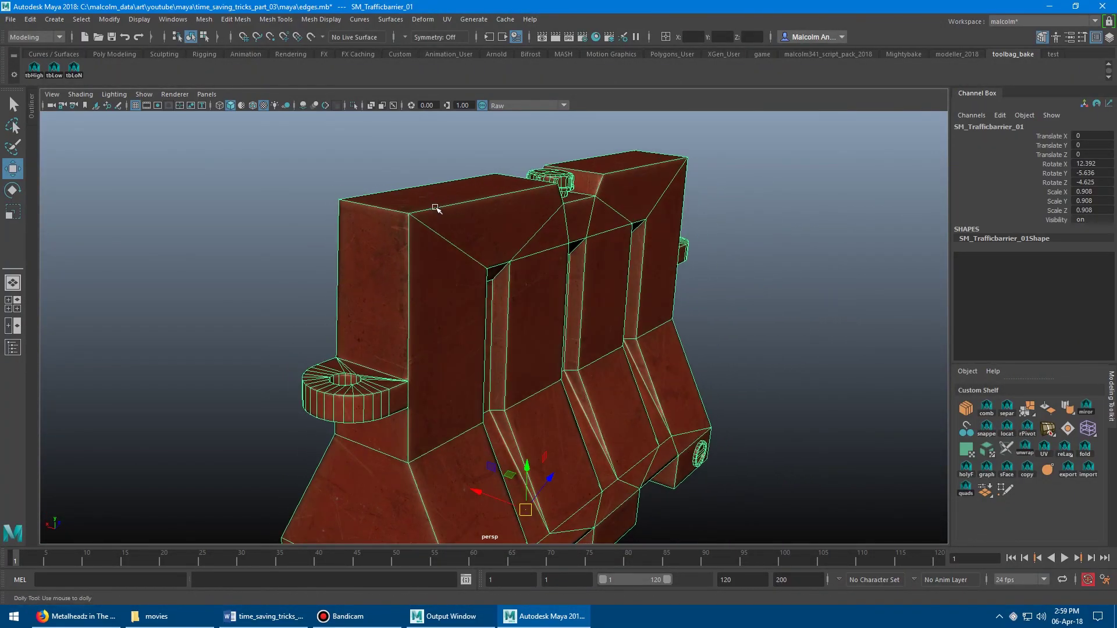
# - Select the barrier's upper front corner vertex and slide it along the adjoining edges
pyautogui.moveTo(429, 207)
pyautogui.keyDown('alt'); pyautogui.mouseDown(button='right')
pyautogui.moveTo(420, 206)
pyautogui.moveTo(462, 218)
pyautogui.moveTo(412, 219)
pyautogui.mouseUp(button='right'); pyautogui.keyUp('alt')
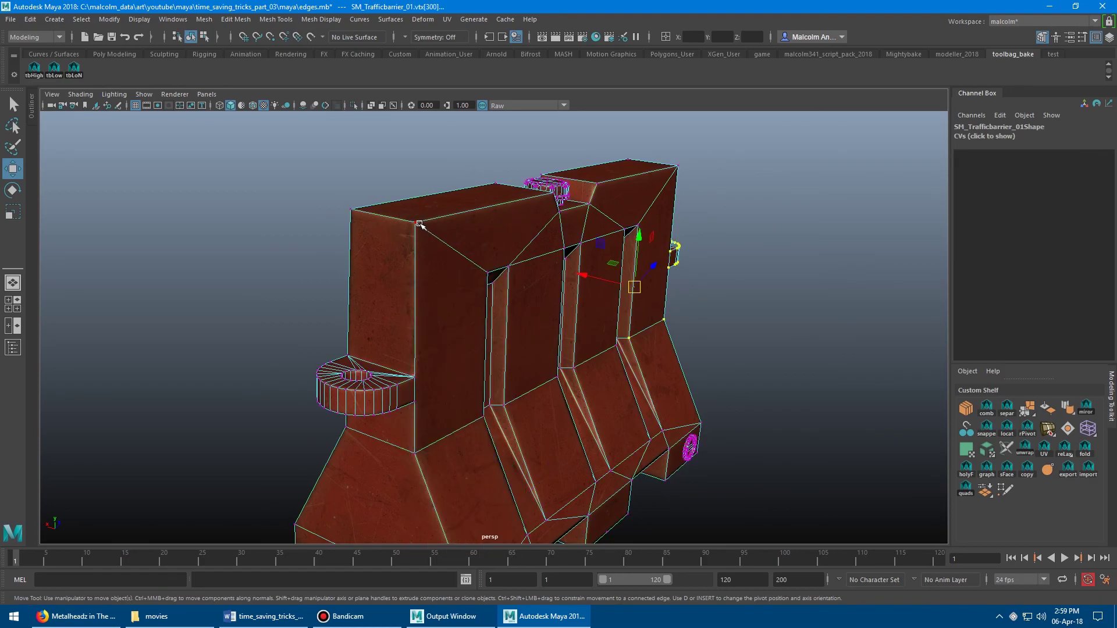
pyautogui.keyDown('alt'); pyautogui.moveTo(608, 219); pyautogui.dragTo(527, 203); pyautogui.keyUp('alt')
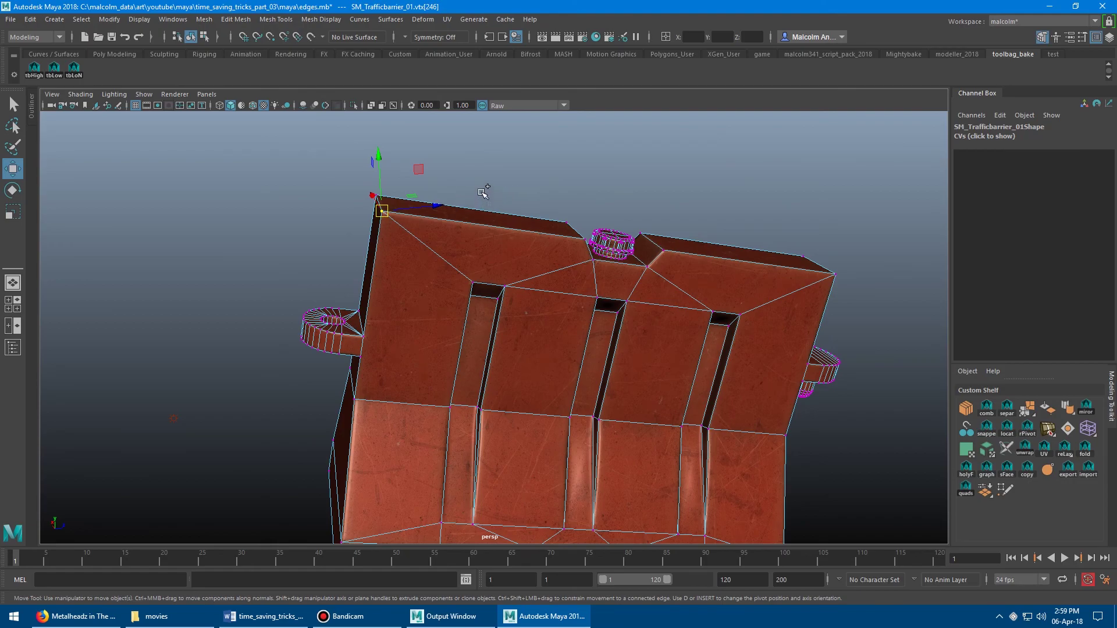
pyautogui.keyDown('ctrl'); pyautogui.keyDown('shift'); pyautogui.moveTo(482, 192); pyautogui.dragTo(479, 196); pyautogui.keyUp('shift'); pyautogui.keyUp('ctrl')
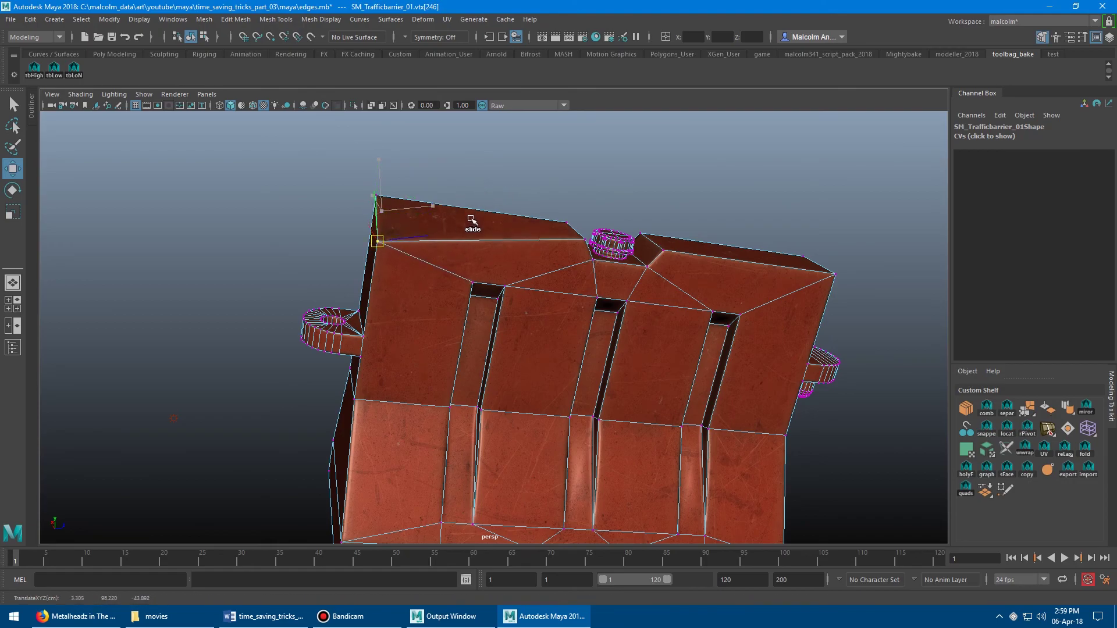
pyautogui.keyDown('ctrl'); pyautogui.keyDown('shift'); pyautogui.moveTo(561, 213); pyautogui.dragTo(600, 201, button='middle'); pyautogui.keyUp('shift'); pyautogui.keyUp('ctrl')
pyautogui.keyDown('ctrl'); pyautogui.keyDown('shift'); pyautogui.moveTo(599, 202); pyautogui.dragTo(483, 190); pyautogui.keyUp('shift'); pyautogui.keyUp('ctrl')
# - Undo an edge slide of the upper front corner vertex and try sliding it again, viewed from the barrier's end
pyautogui.keyDown('alt'); pyautogui.moveTo(511, 256); pyautogui.dragTo(586, 247); pyautogui.keyUp('alt')
pyautogui.moveTo(553, 215)
pyautogui.keyDown('ctrl'); pyautogui.keyDown('shift'); pyautogui.mouseDown(button='middle')
pyautogui.moveTo(568, 308)
pyautogui.moveTo(531, 221)
pyautogui.mouseUp(button='middle'); pyautogui.keyUp('shift'); pyautogui.keyUp('ctrl')
pyautogui.hotkey('ctrl', 'z')
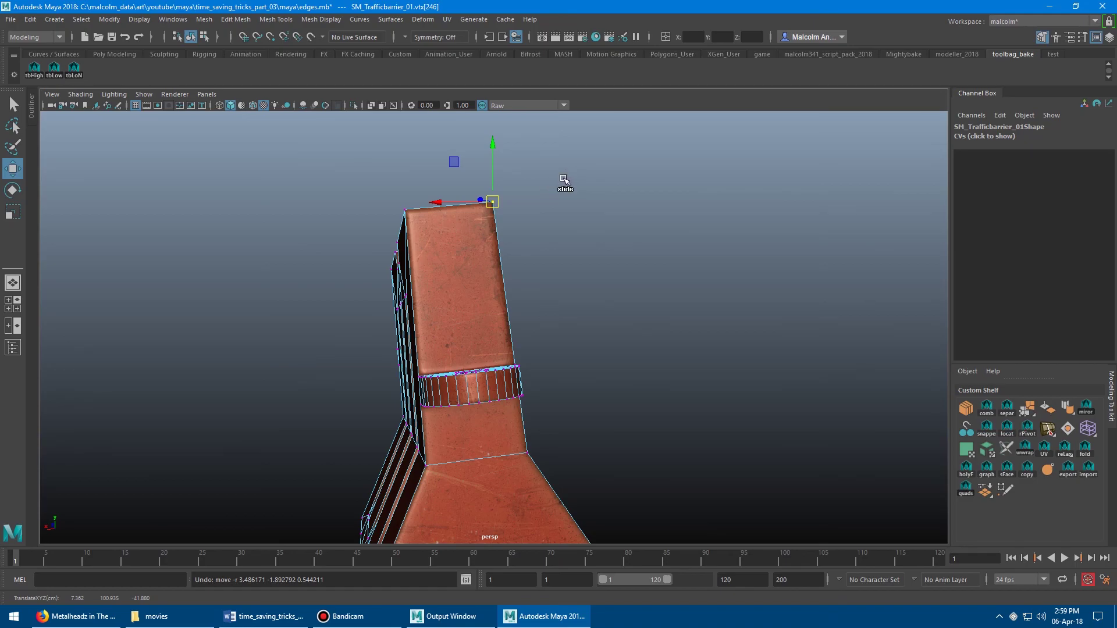
pyautogui.keyDown('ctrl'); pyautogui.keyDown('shift'); pyautogui.moveTo(569, 180); pyautogui.dragTo(572, 140, button='middle'); pyautogui.keyUp('shift'); pyautogui.keyUp('ctrl')
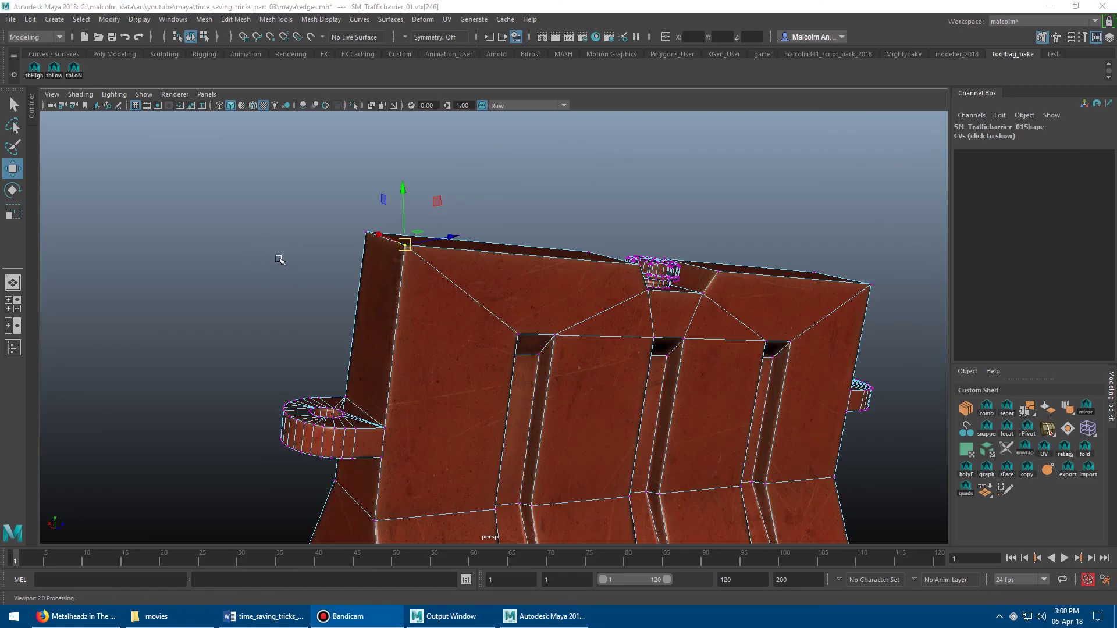
# - Move the upper front corner vertex freely along the Z axis without edge sliding, and undo the move
pyautogui.keyDown('alt'); pyautogui.moveTo(279, 260); pyautogui.dragTo(241, 245); pyautogui.keyUp('alt')
pyautogui.moveTo(411, 246); pyautogui.dragTo(403, 248)
pyautogui.hotkey('ctrl', 'z')
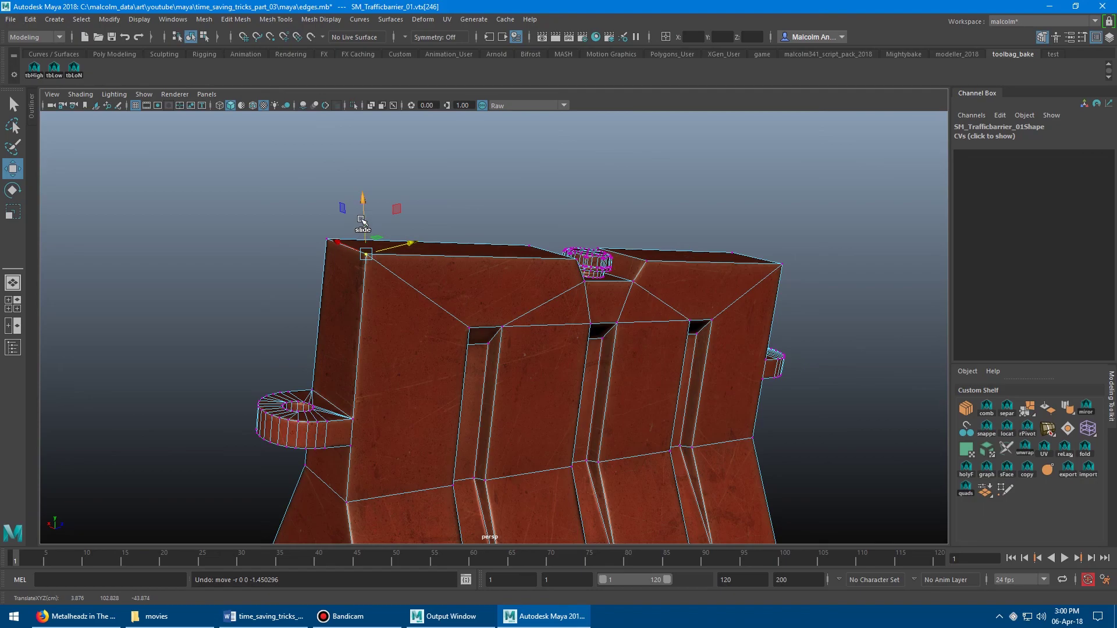
# - Edge-slide the upper front corner vertex with the Z-axis and X-axis handles, undoing each slide
pyautogui.keyDown('ctrl'); pyautogui.keyDown('shift'); pyautogui.moveTo(411, 241); pyautogui.dragTo(381, 200); pyautogui.keyUp('shift'); pyautogui.keyUp('ctrl')
pyautogui.hotkey('ctrl', 'z')
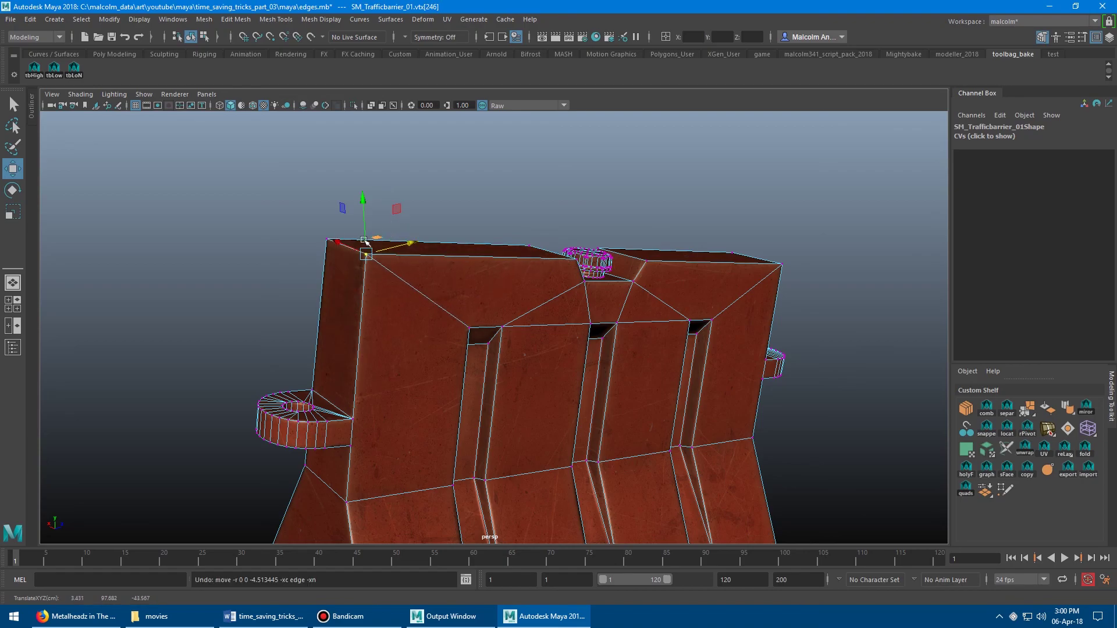
pyautogui.moveTo(346, 245)
pyautogui.keyDown('ctrl'); pyautogui.keyDown('shift'); pyautogui.mouseDown()
pyautogui.moveTo(314, 240)
pyautogui.moveTo(339, 253)
pyautogui.mouseUp(); pyautogui.keyUp('shift'); pyautogui.keyUp('ctrl')
pyautogui.hotkey('ctrl', 'z')
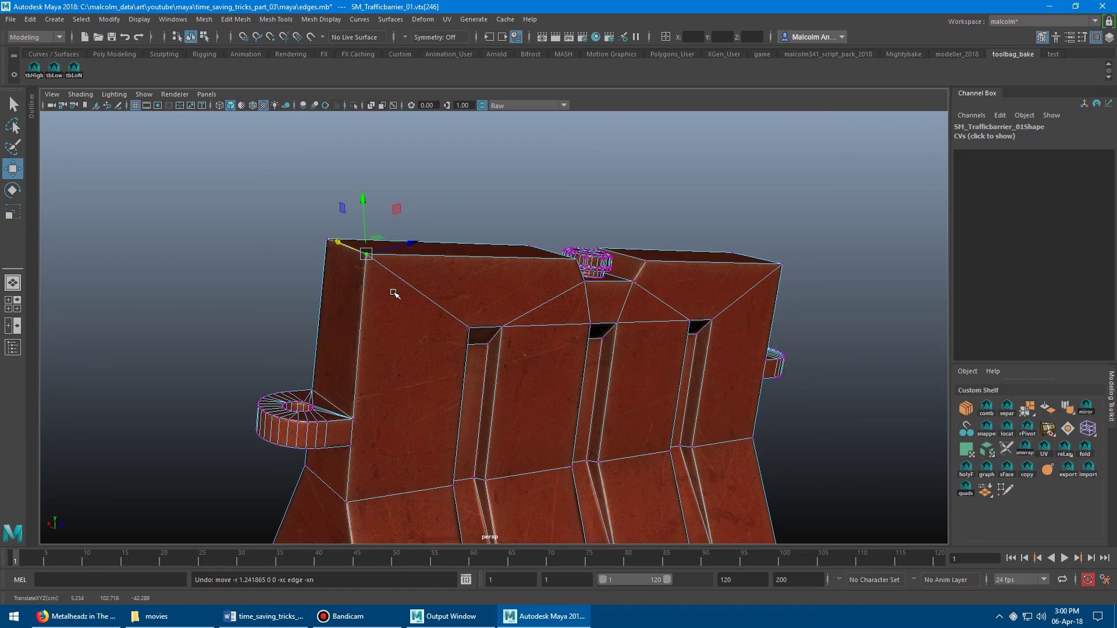
# - Return the barrier to object mode and clear the selection
pyautogui.moveTo(354, 281); pyautogui.dragTo(406, 264, button='right')
pyautogui.click(467, 221)
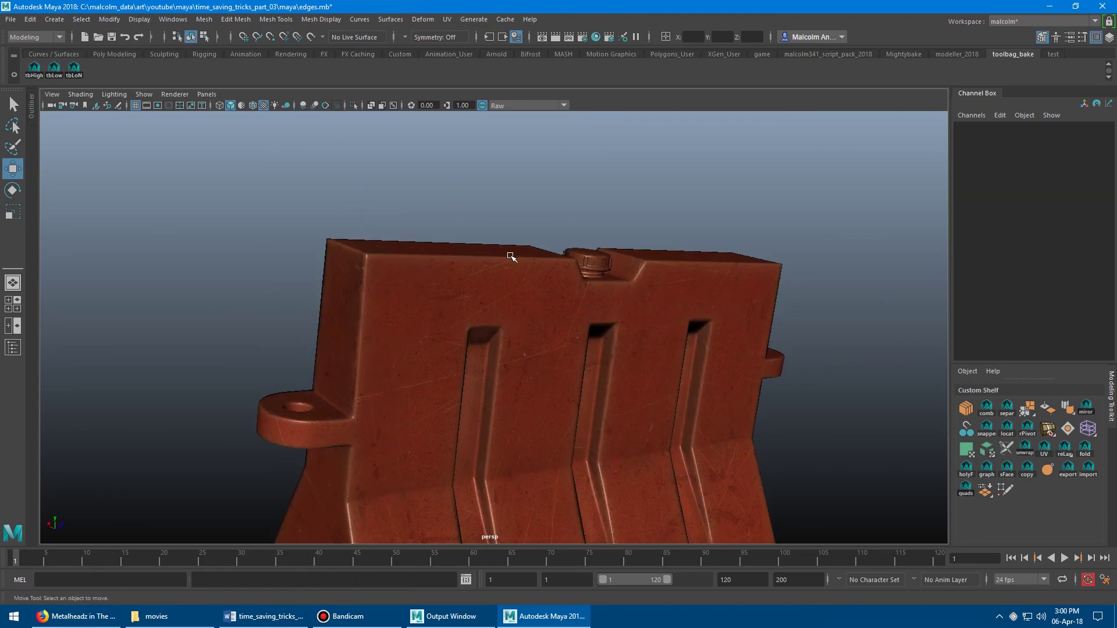
pyautogui.keyDown('alt'); pyautogui.moveTo(510, 256); pyautogui.dragTo(486, 232); pyautogui.keyUp('alt')
pyautogui.keyDown('alt'); pyautogui.moveTo(487, 232); pyautogui.dragTo(429, 228, button='right'); pyautogui.keyUp('alt')
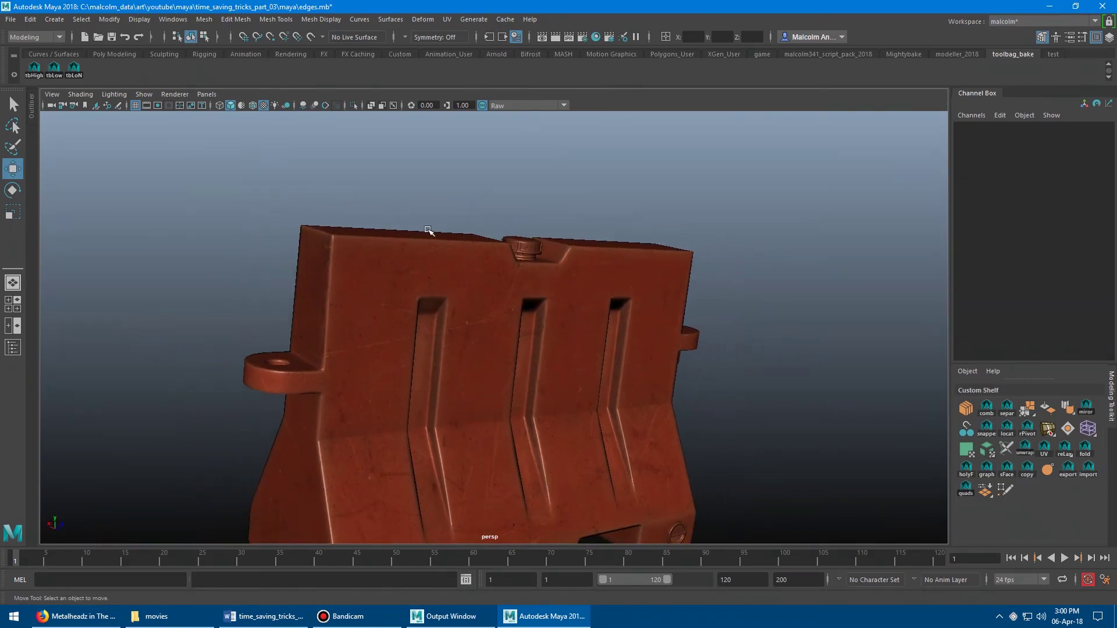
# - Reselect the barrier and pick its upper front corner vertex in vertex mode
pyautogui.keyDown('alt'); pyautogui.moveTo(430, 228); pyautogui.dragTo(450, 251); pyautogui.keyUp('alt')
pyautogui.click(448, 242)
pyautogui.keyDown('alt'); pyautogui.moveTo(451, 251); pyautogui.dragTo(416, 254, button='right'); pyautogui.keyUp('alt')
pyautogui.click(384, 267)
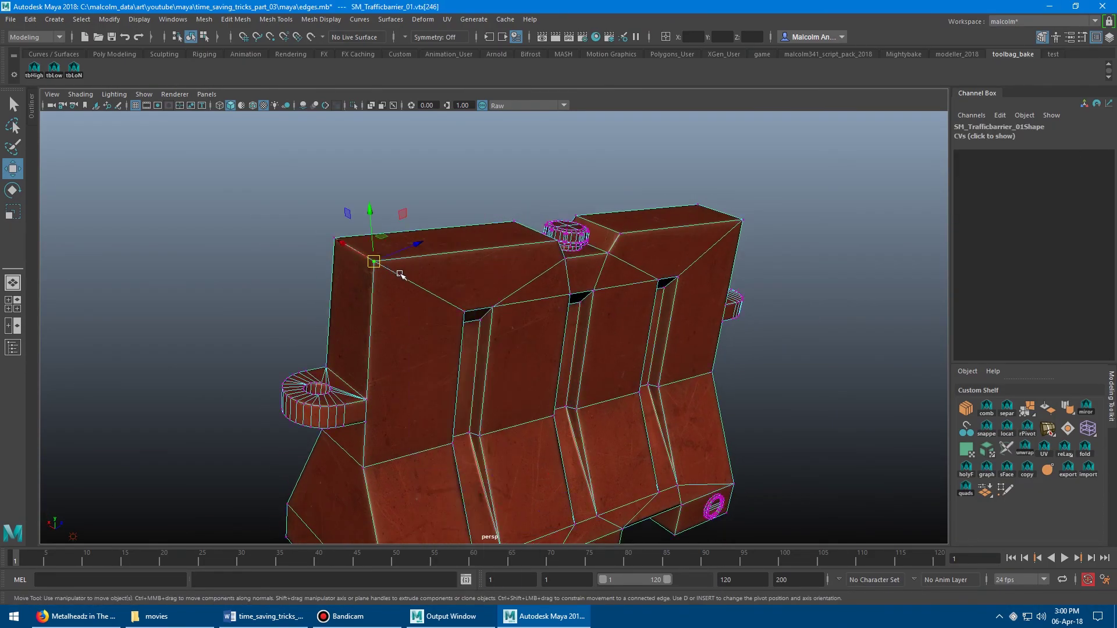
# - Select the upper front vertex of the notch beside the cap and try edge-sliding it along Z twice, undoing both slides
pyautogui.keyDown('alt'); pyautogui.moveTo(509, 271); pyautogui.dragTo(394, 281, button='middle'); pyautogui.keyUp('alt')
pyautogui.keyDown('alt'); pyautogui.moveTo(395, 280); pyautogui.dragTo(569, 256, button='right'); pyautogui.keyUp('alt')
pyautogui.keyDown('alt'); pyautogui.moveTo(568, 257); pyautogui.dragTo(421, 279, button='middle'); pyautogui.keyUp('alt')
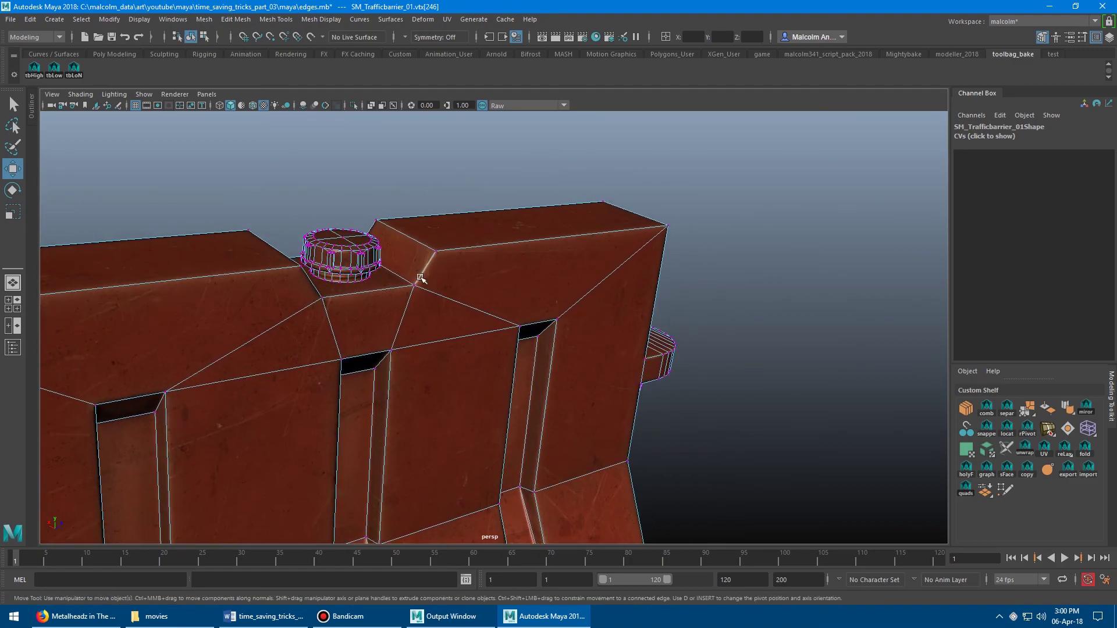
pyautogui.keyDown('alt'); pyautogui.moveTo(421, 279); pyautogui.dragTo(531, 281); pyautogui.keyUp('alt')
pyautogui.keyDown('alt'); pyautogui.moveTo(531, 282); pyautogui.dragTo(372, 317, button='middle'); pyautogui.keyUp('alt')
pyautogui.keyDown('alt'); pyautogui.moveTo(372, 317); pyautogui.dragTo(506, 294, button='right'); pyautogui.keyUp('alt')
pyautogui.click(401, 278)
pyautogui.keyDown('alt'); pyautogui.moveTo(421, 326); pyautogui.dragTo(400, 336, button='middle'); pyautogui.keyUp('alt')
pyautogui.keyDown('alt'); pyautogui.moveTo(400, 336); pyautogui.dragTo(448, 322, button='right'); pyautogui.keyUp('alt')
pyautogui.keyDown('alt'); pyautogui.moveTo(448, 321); pyautogui.dragTo(464, 316, button='middle'); pyautogui.keyUp('alt')
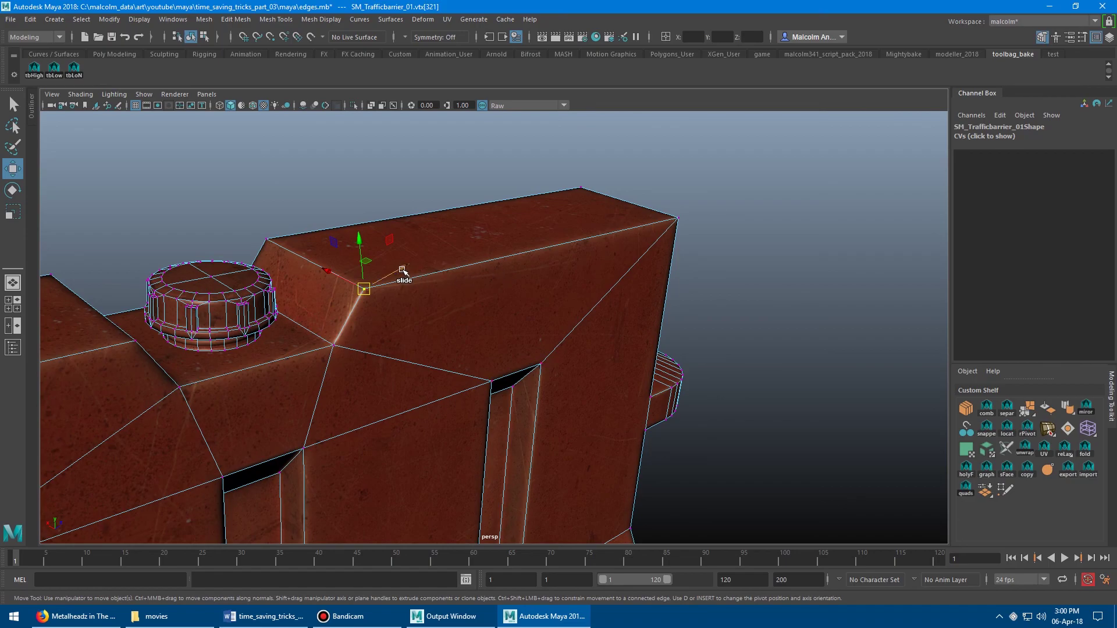
pyautogui.keyDown('ctrl'); pyautogui.keyDown('shift'); pyautogui.moveTo(408, 270); pyautogui.dragTo(520, 302); pyautogui.keyUp('shift'); pyautogui.keyUp('ctrl')
pyautogui.hotkey('ctrl', 'z')
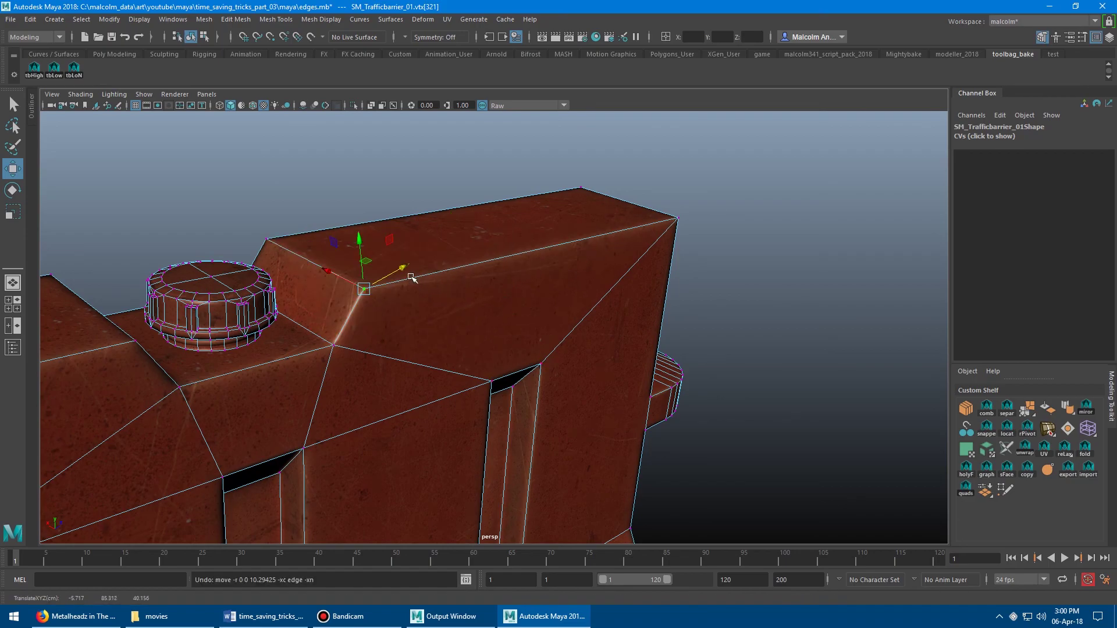
pyautogui.keyDown('ctrl'); pyautogui.keyDown('shift'); pyautogui.moveTo(404, 270); pyautogui.dragTo(570, 280); pyautogui.keyUp('shift'); pyautogui.keyUp('ctrl')
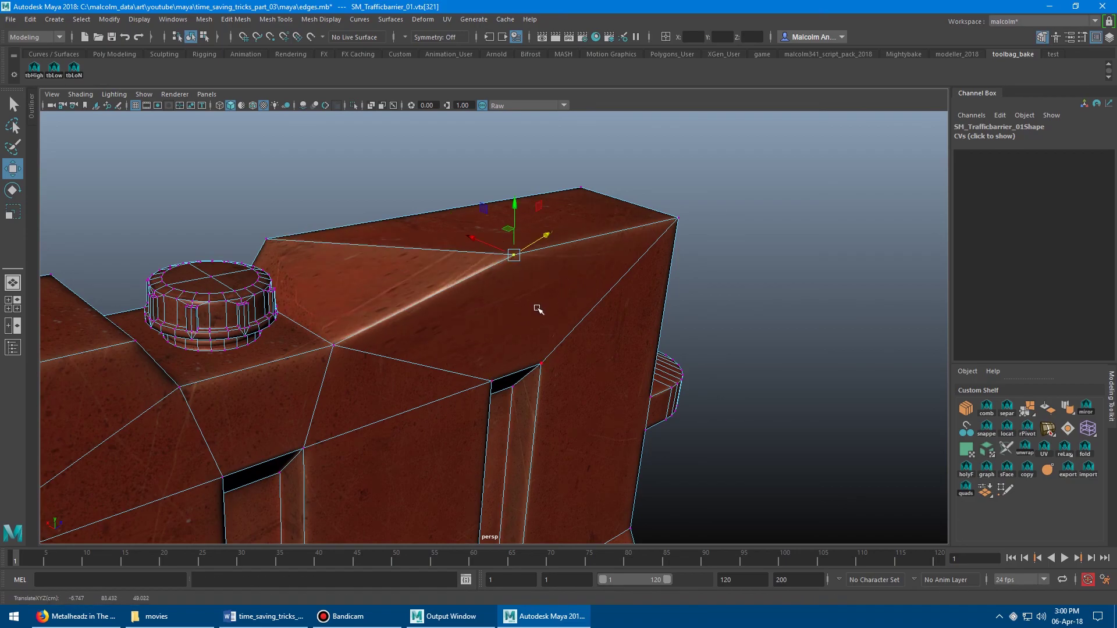
pyautogui.hotkey('ctrl', 'z')
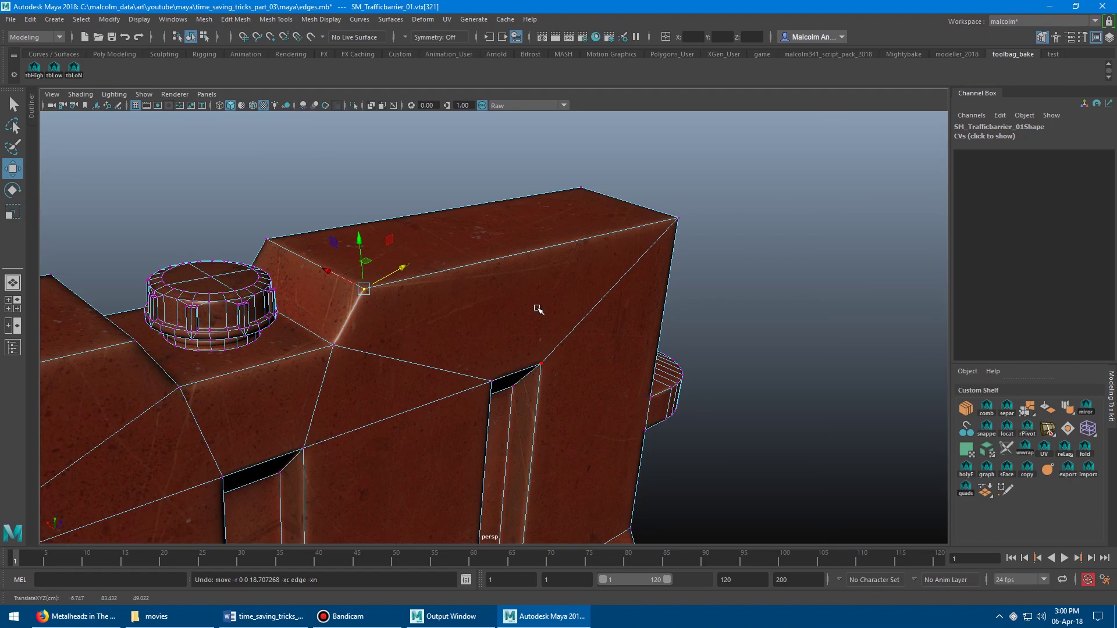
# - Try moving the notch's upper vertex along its connected edges with curve snapping, comparing it with edge sliding
pyautogui.keyDown('alt'); pyautogui.moveTo(524, 295); pyautogui.dragTo(571, 287, button='middle'); pyautogui.keyUp('alt')
pyautogui.keyDown('alt'); pyautogui.moveTo(537, 290); pyautogui.dragTo(566, 286, button='right'); pyautogui.keyUp('alt')
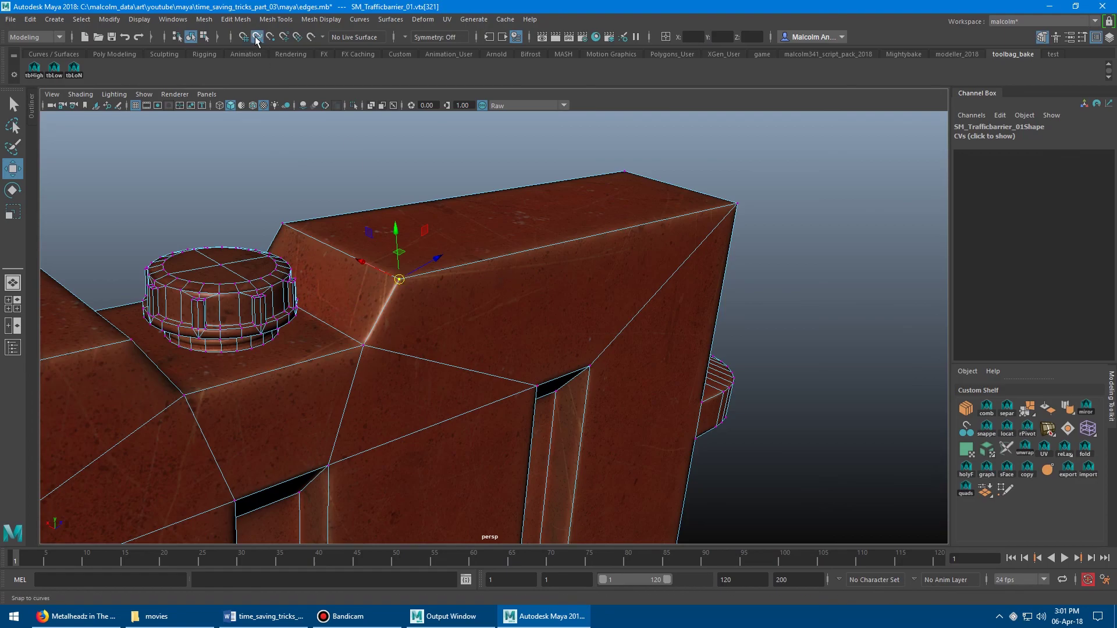
pyautogui.press('c')
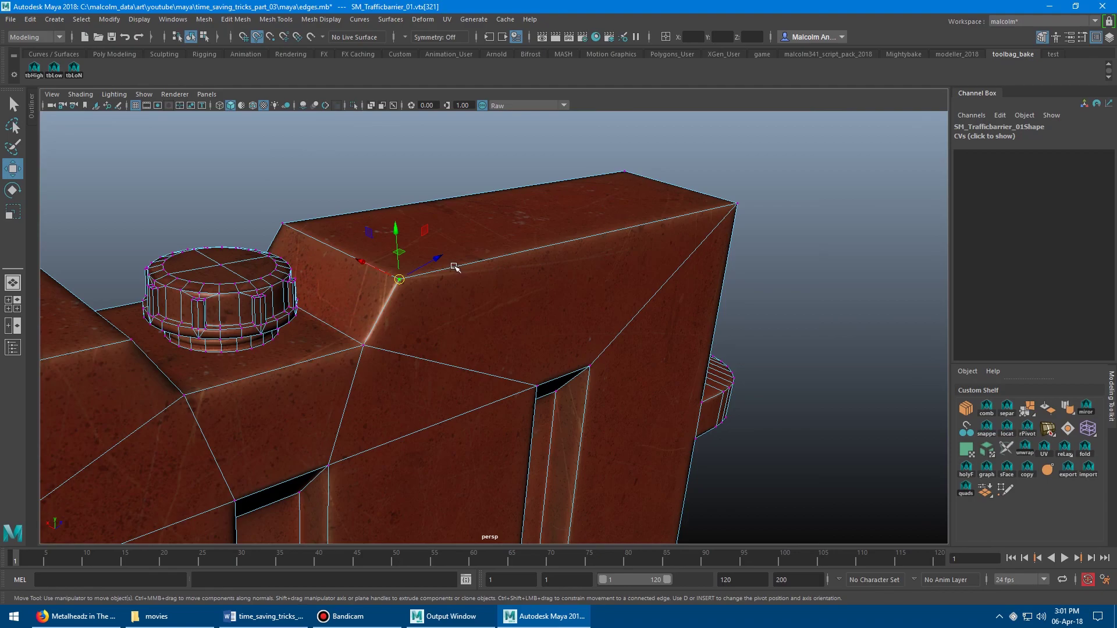
pyautogui.moveTo(450, 268); pyautogui.dragTo(709, 296, button='middle')
pyautogui.keyDown('ctrl'); pyautogui.keyDown('shift'); pyautogui.moveTo(708, 296); pyautogui.dragTo(385, 312); pyautogui.keyUp('shift'); pyautogui.keyUp('ctrl')
pyautogui.moveTo(366, 333); pyautogui.dragTo(444, 297, button='middle')
pyautogui.keyDown('ctrl'); pyautogui.keyDown('shift'); pyautogui.moveTo(446, 298); pyautogui.dragTo(386, 312); pyautogui.keyUp('shift'); pyautogui.keyUp('ctrl')
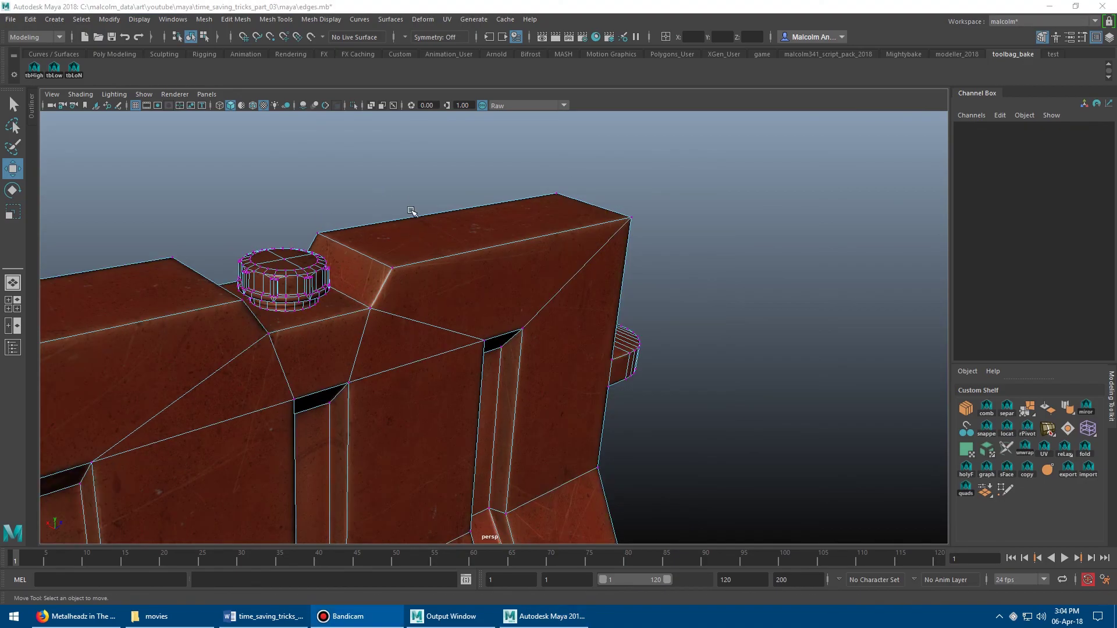
# - Select the barrier's far upper front corner vertex and try moving it along its edges with curve snapping
pyautogui.click(632, 219)
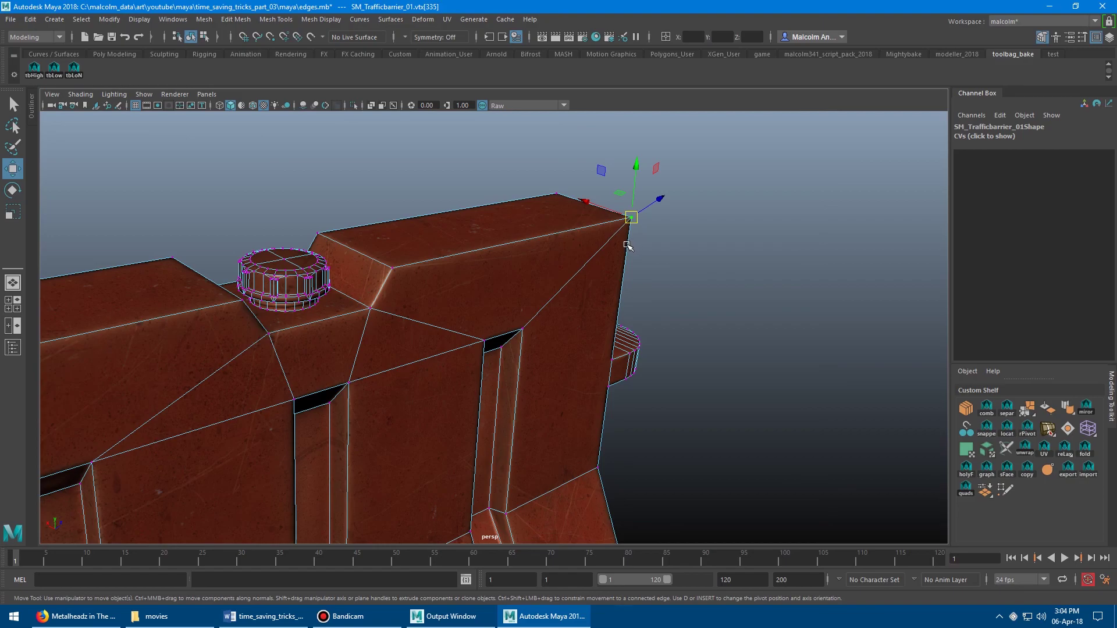
pyautogui.press('c')
pyautogui.moveTo(627, 245); pyautogui.dragTo(658, 214, button='middle')
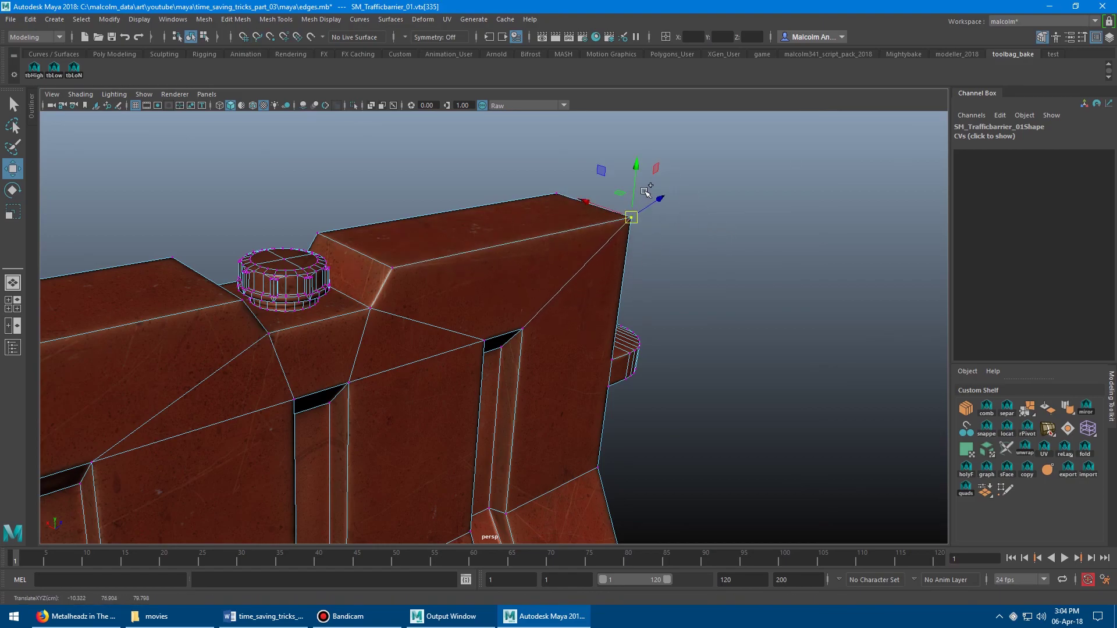
# - Try edge-sliding the far upper corner vertex along its connected edges, and undo the slide
pyautogui.keyDown('ctrl'); pyautogui.keyDown('shift'); pyautogui.moveTo(634, 188); pyautogui.dragTo(671, 178); pyautogui.keyUp('shift'); pyautogui.keyUp('ctrl')
pyautogui.keyDown('ctrl'); pyautogui.keyDown('shift'); pyautogui.moveTo(672, 181); pyautogui.dragTo(831, 236, button='middle'); pyautogui.keyUp('shift'); pyautogui.keyUp('ctrl')
pyautogui.hotkey('ctrl', 'z')
# - Edit the far corner vertex's pivot and snap it to the vertex below, where the side lug meets the barrier
pyautogui.press('d')
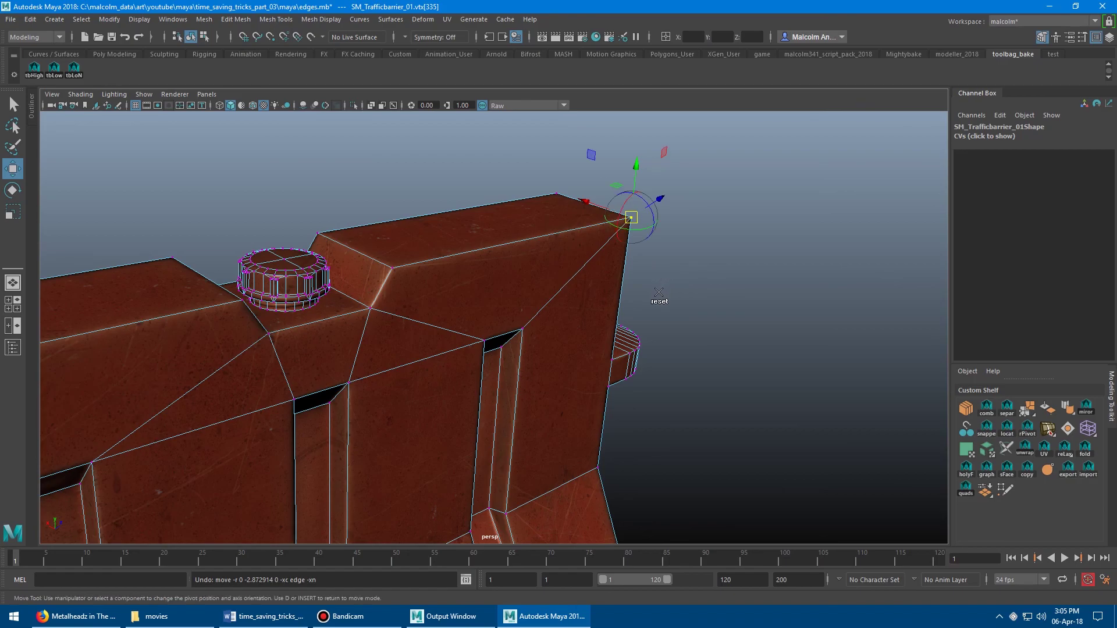
pyautogui.press('v')
pyautogui.moveTo(605, 355); pyautogui.dragTo(612, 360, button='middle')
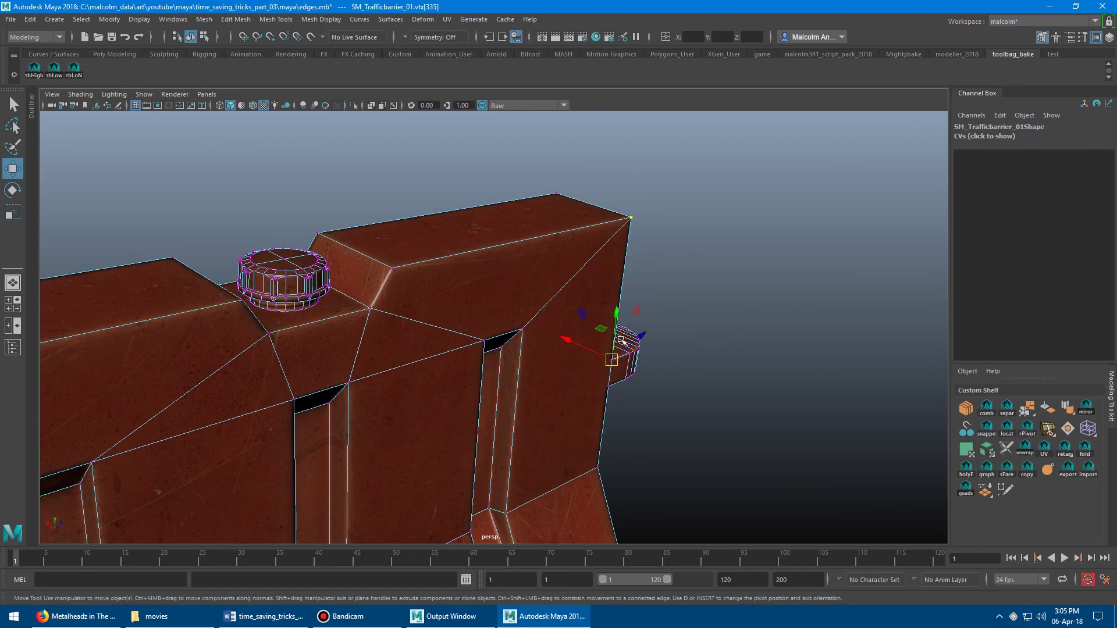
# - Scale the far corner vertex uniformly about the custom pivot so that it moves along the edge direction
pyautogui.press('r')
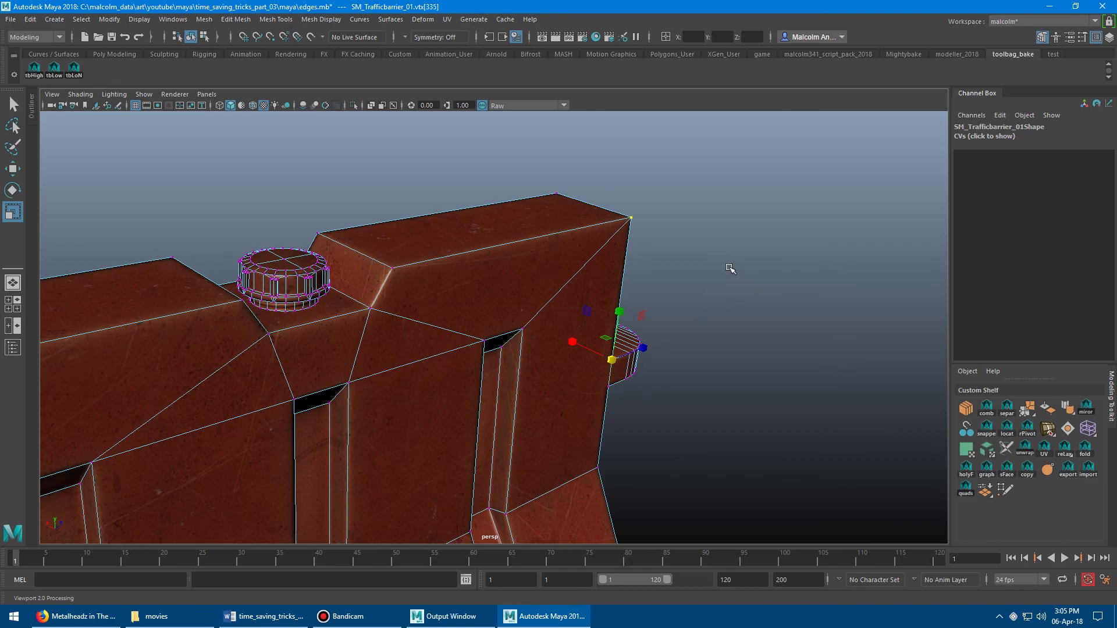
pyautogui.moveTo(717, 270); pyautogui.dragTo(766, 226, button='middle')
pyautogui.keyDown('alt'); pyautogui.moveTo(765, 226); pyautogui.dragTo(558, 204, button='right'); pyautogui.keyUp('alt')
pyautogui.keyDown('alt'); pyautogui.moveTo(559, 205); pyautogui.dragTo(631, 212); pyautogui.keyUp('alt')
pyautogui.moveTo(631, 211); pyautogui.dragTo(604, 251, button='middle')
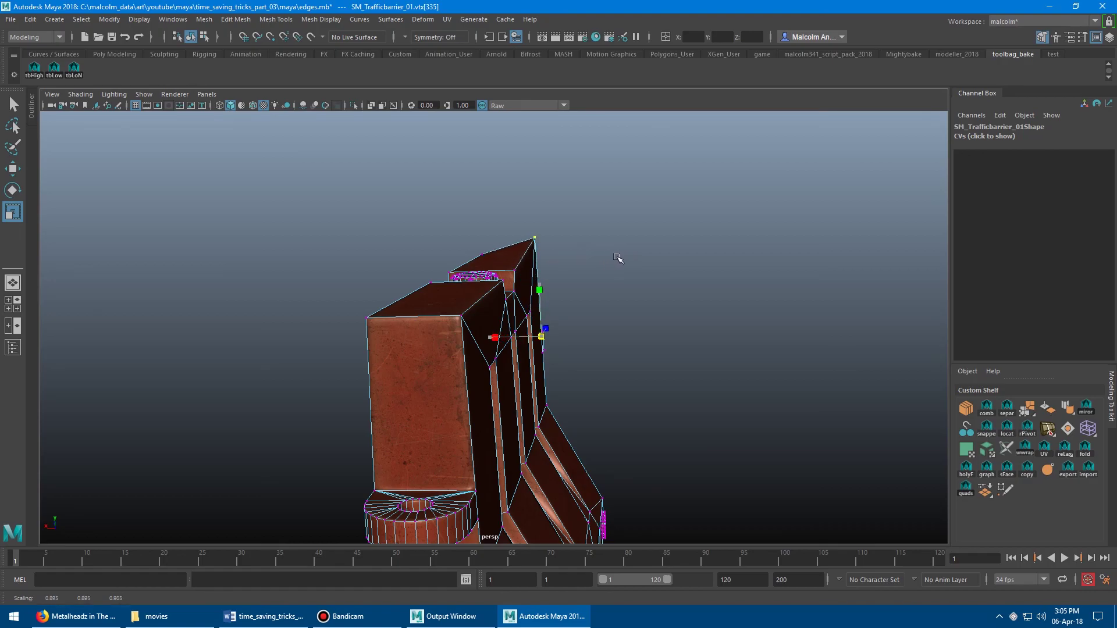
pyautogui.moveTo(616, 258); pyautogui.dragTo(624, 258, button='middle')
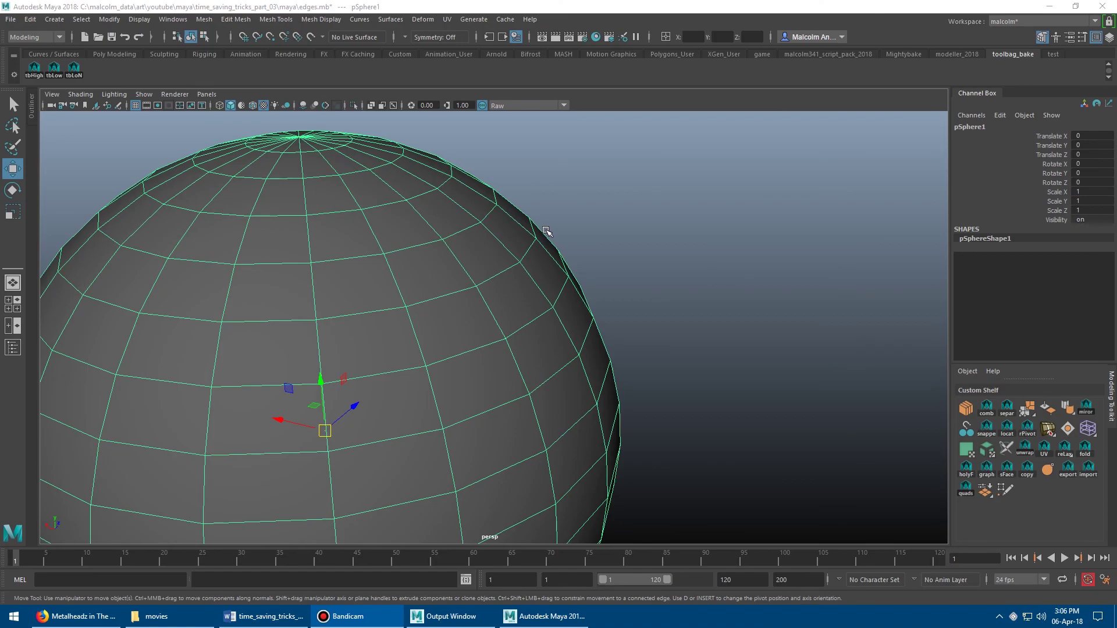
# - Switch the sphere to edge selection and select a single horizontal edge on its upper side, trying the adjoining vertical edges as well
pyautogui.keyDown('alt'); pyautogui.moveTo(544, 236); pyautogui.dragTo(549, 246, button='middle'); pyautogui.keyUp('alt')
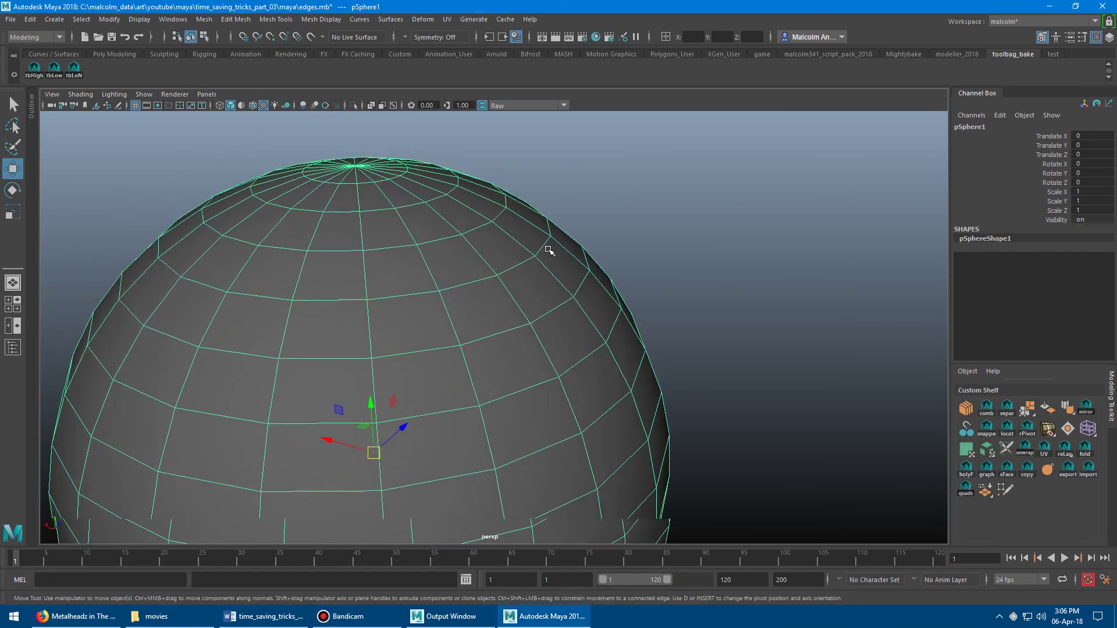
pyautogui.keyDown('alt'); pyautogui.moveTo(549, 247); pyautogui.dragTo(517, 244, button='right'); pyautogui.keyUp('alt')
pyautogui.keyDown('alt'); pyautogui.moveTo(517, 244); pyautogui.dragTo(527, 258); pyautogui.keyUp('alt')
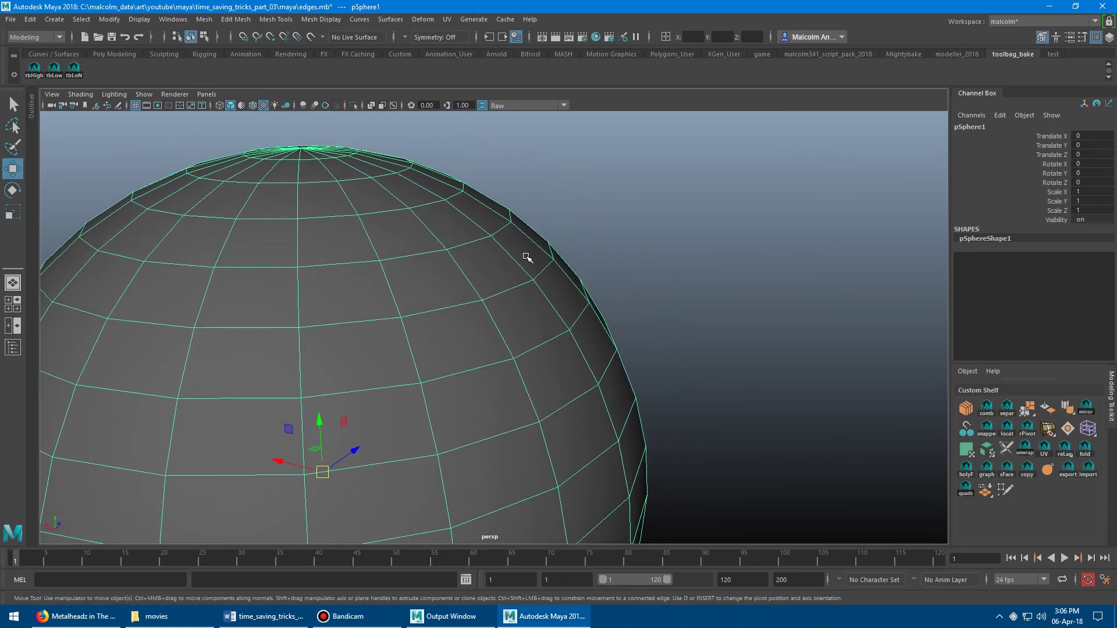
pyautogui.moveTo(498, 271); pyautogui.dragTo(497, 239, button='right')
pyautogui.click(475, 242)
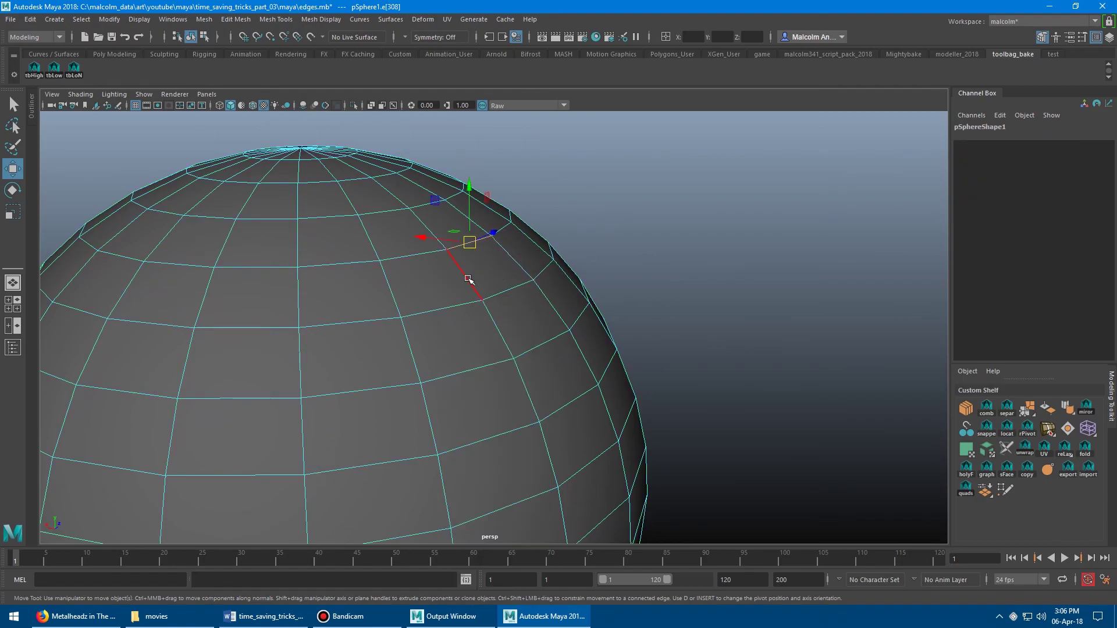
pyautogui.click(468, 278)
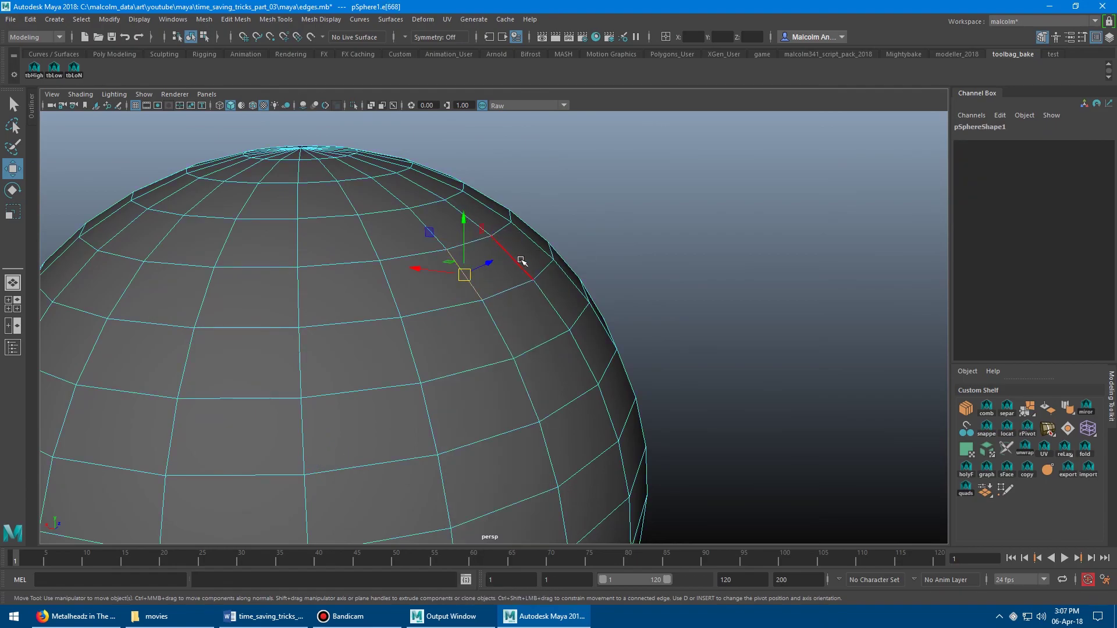
pyautogui.click(521, 261)
pyautogui.press('q')
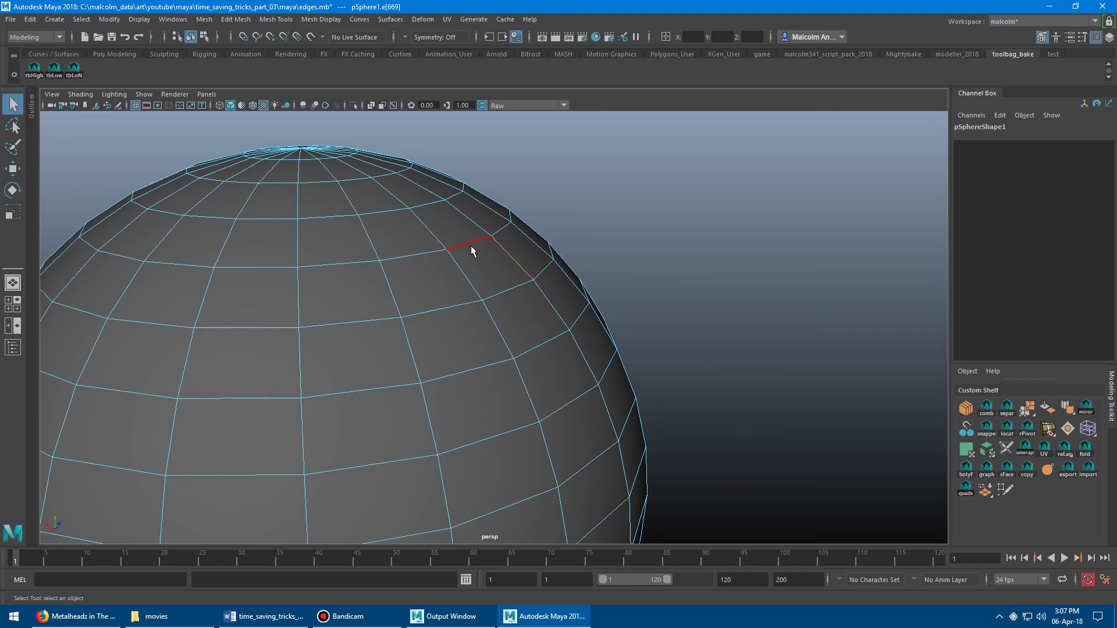
pyautogui.press('w')
# - Try sliding the selected horizontal edge along its connected edges with the Move tool, and undo the slide
pyautogui.keyDown('alt'); pyautogui.moveTo(631, 257); pyautogui.dragTo(610, 252); pyautogui.keyUp('alt')
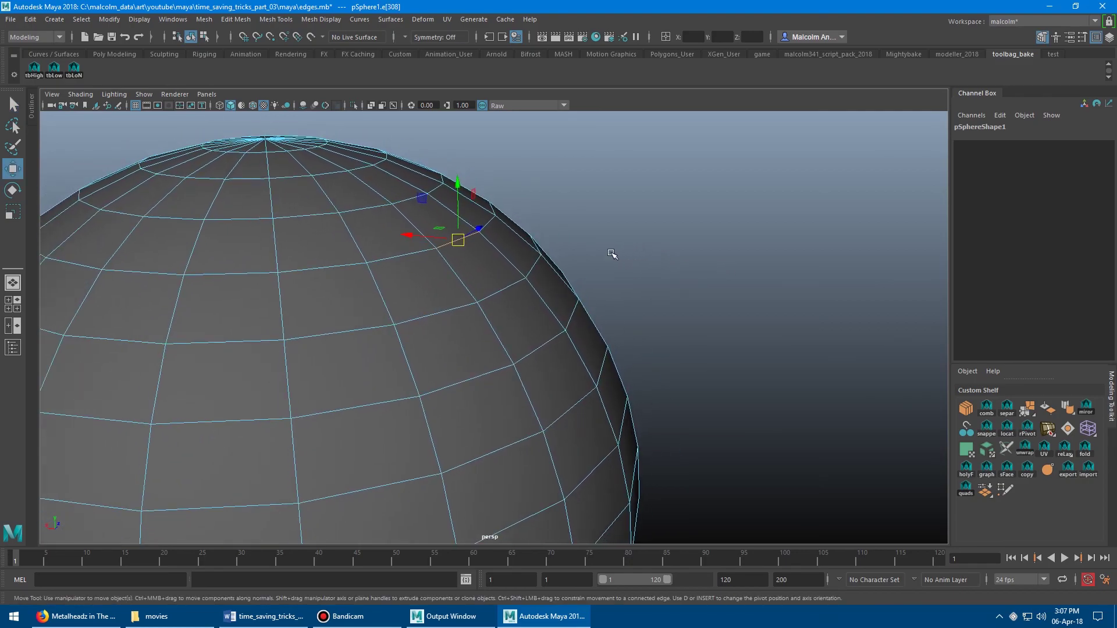
pyautogui.keyDown('alt'); pyautogui.moveTo(619, 243); pyautogui.dragTo(643, 244, button='middle'); pyautogui.keyUp('alt')
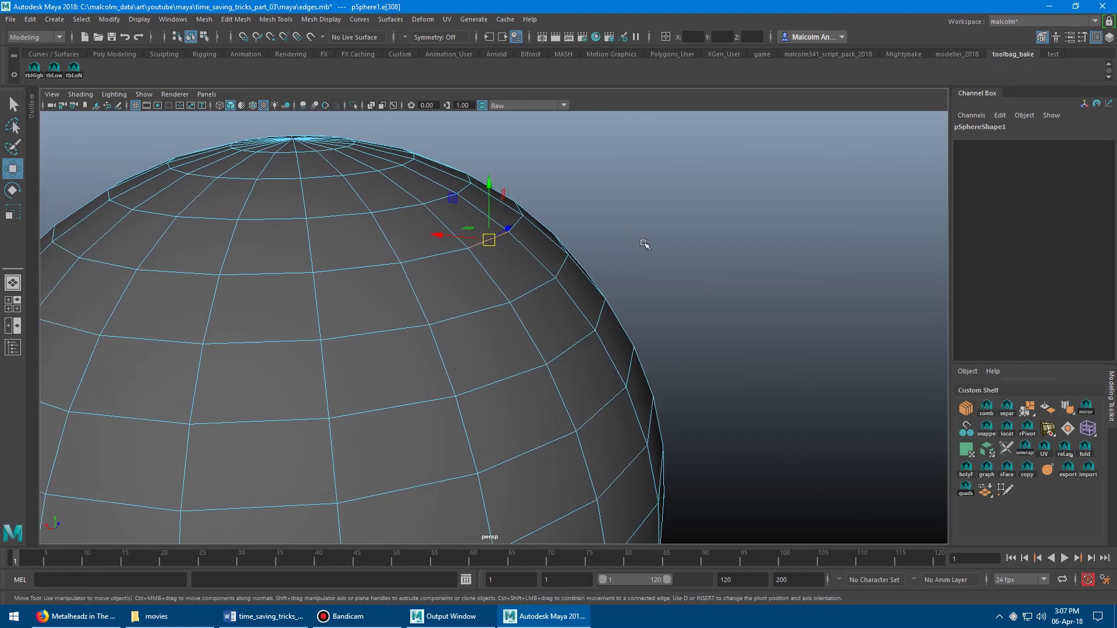
pyautogui.keyDown('alt'); pyautogui.moveTo(644, 244); pyautogui.dragTo(624, 244); pyautogui.keyUp('alt')
pyautogui.keyDown('alt'); pyautogui.moveTo(624, 245); pyautogui.dragTo(646, 239, button='right'); pyautogui.keyUp('alt')
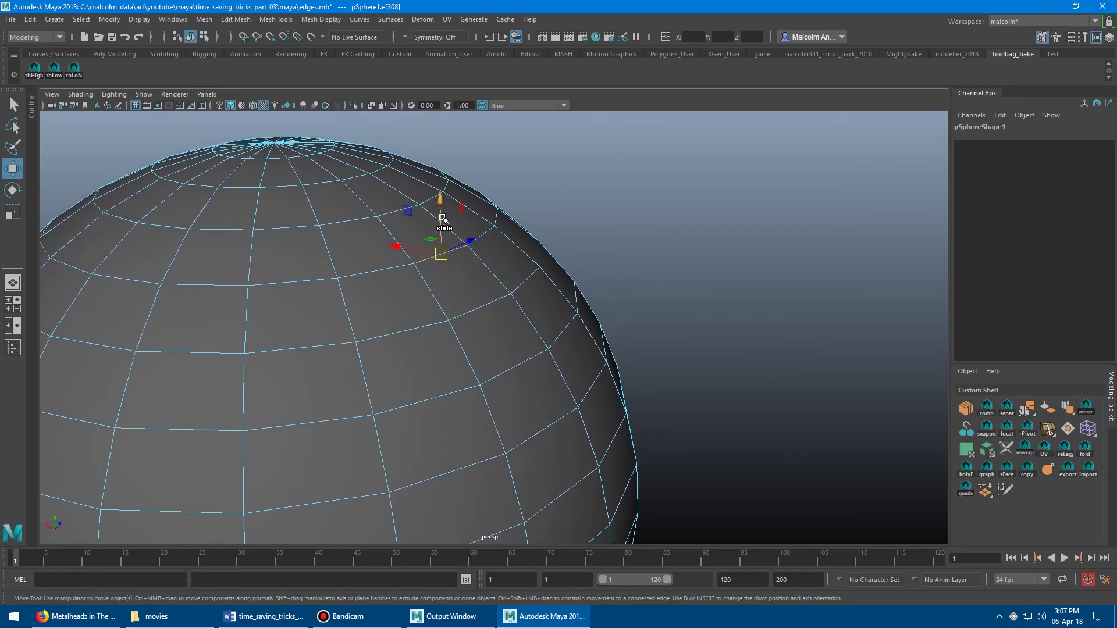
pyautogui.moveTo(442, 219); pyautogui.dragTo(444, 220)
pyautogui.moveTo(470, 295); pyautogui.dragTo(369, 218)
pyautogui.hotkey('ctrl', 'z')
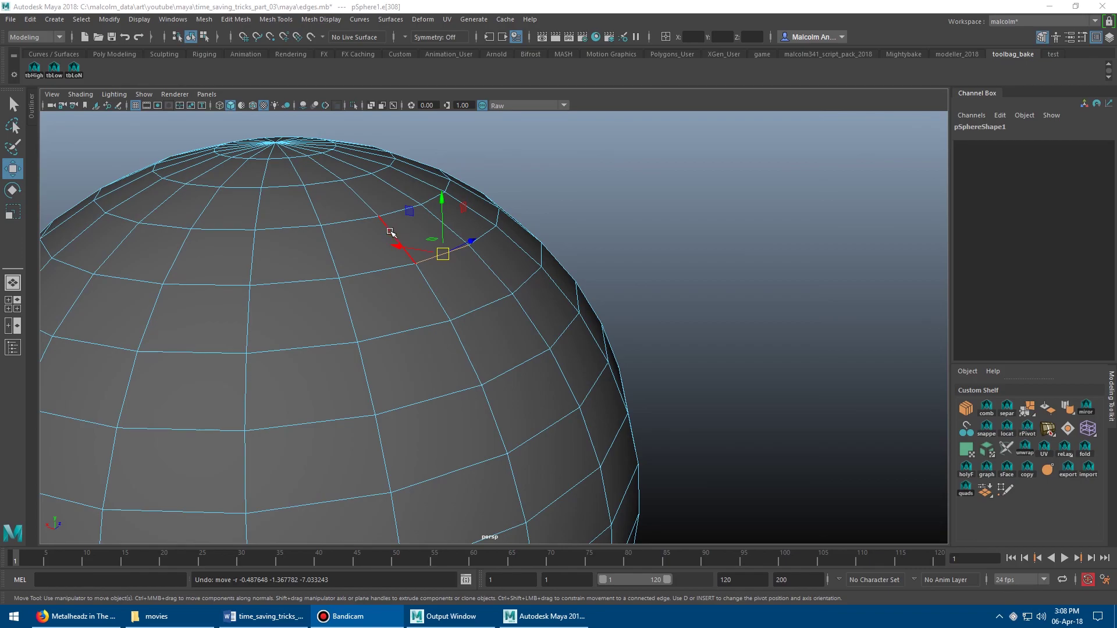
# - Try moving the horizontal edge with curve snapping along the sphere's edges, and undo the move
pyautogui.keyDown('alt'); pyautogui.moveTo(373, 273); pyautogui.dragTo(378, 288); pyautogui.keyUp('alt')
pyautogui.press('c')
pyautogui.moveTo(430, 290)
pyautogui.mouseDown(button='middle')
pyautogui.moveTo(454, 329)
pyautogui.moveTo(404, 261)
pyautogui.moveTo(451, 327)
pyautogui.moveTo(407, 267)
pyautogui.moveTo(416, 282)
pyautogui.mouseUp(button='middle')
pyautogui.moveTo(412, 272); pyautogui.dragTo(407, 270)
pyautogui.hotkey('ctrl', 'z')
# - Edit the selected edge's scale pivot and snap it to the vertex directly below the edge's near end
pyautogui.press('r')
pyautogui.press('d')
pyautogui.press('v')
pyautogui.middleClick(456, 326)
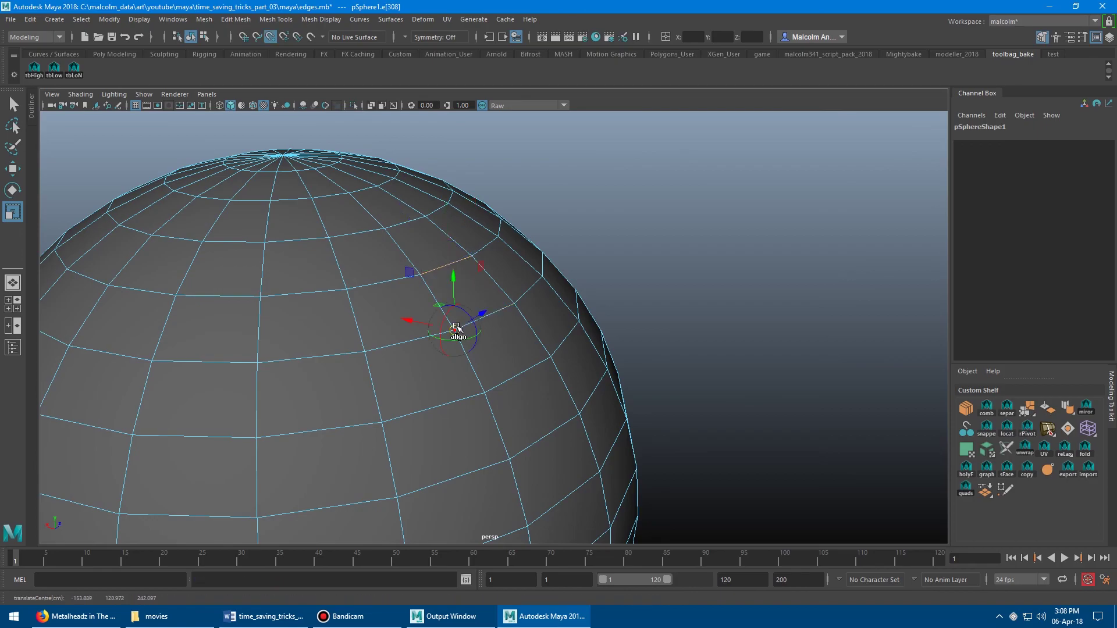
# - Try scaling the horizontal edge uniformly outward and inward about the snapped pivot, and undo the scaling and pivot changes
pyautogui.moveTo(599, 329); pyautogui.dragTo(815, 348, button='middle')
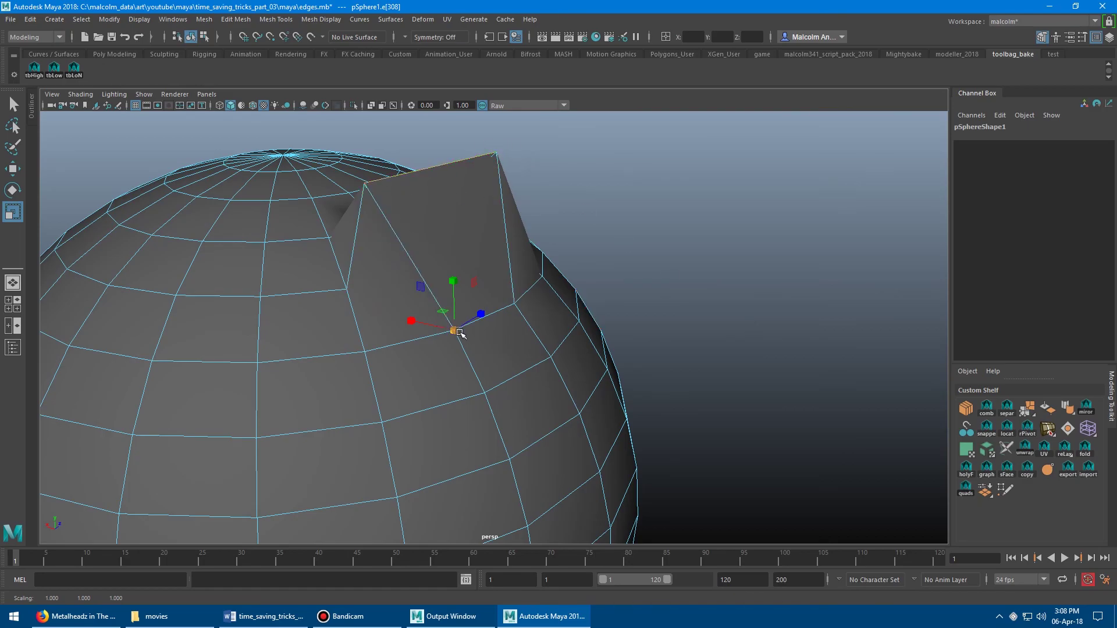
pyautogui.moveTo(720, 312); pyautogui.dragTo(596, 314, button='middle')
pyautogui.moveTo(596, 314); pyautogui.dragTo(457, 342)
pyautogui.moveTo(457, 342); pyautogui.dragTo(421, 344, button='middle')
pyautogui.hotkey('ctrl', 'z')
pyautogui.hotkey('ctrl', 'z')
pyautogui.hotkey('ctrl', 'z')
pyautogui.hotkey('ctrl', 'z')
# - Select the full horizontal edge loop running through that edge and slide it slightly along the sphere's surface
pyautogui.moveTo(452, 282); pyautogui.dragTo(451, 261, button='right')
pyautogui.doubleClick(445, 267)
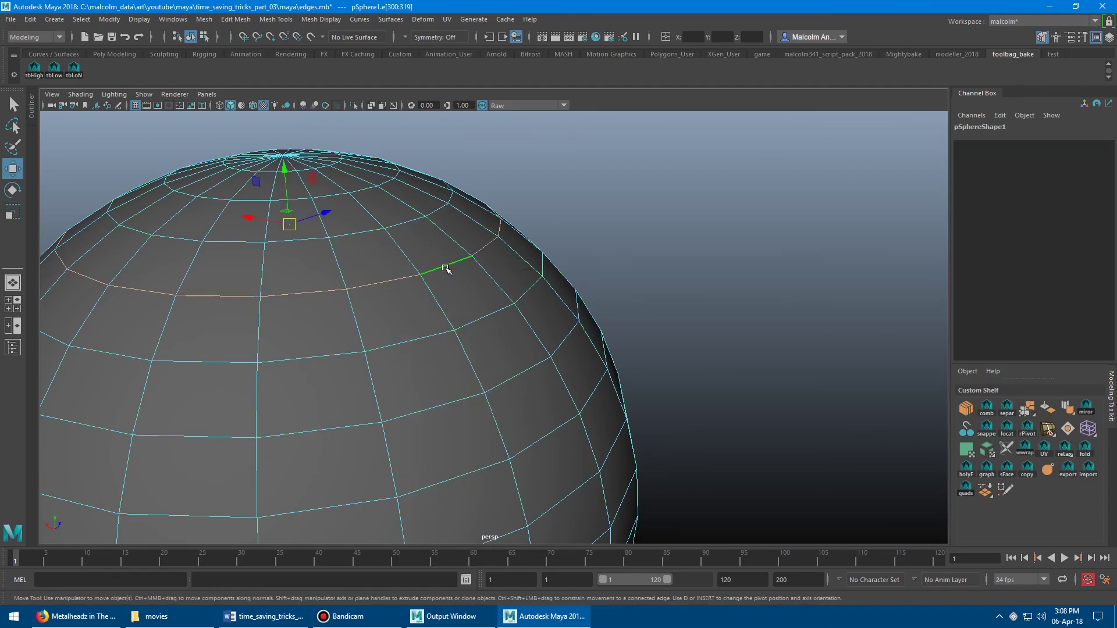
pyautogui.moveTo(284, 181)
pyautogui.keyDown('ctrl'); pyautogui.keyDown('shift'); pyautogui.mouseDown()
pyautogui.moveTo(313, 262)
pyautogui.moveTo(235, 110)
pyautogui.moveTo(309, 254)
pyautogui.moveTo(246, 136)
pyautogui.moveTo(286, 253)
pyautogui.moveTo(273, 184)
pyautogui.mouseUp(); pyautogui.keyUp('shift'); pyautogui.keyUp('ctrl')
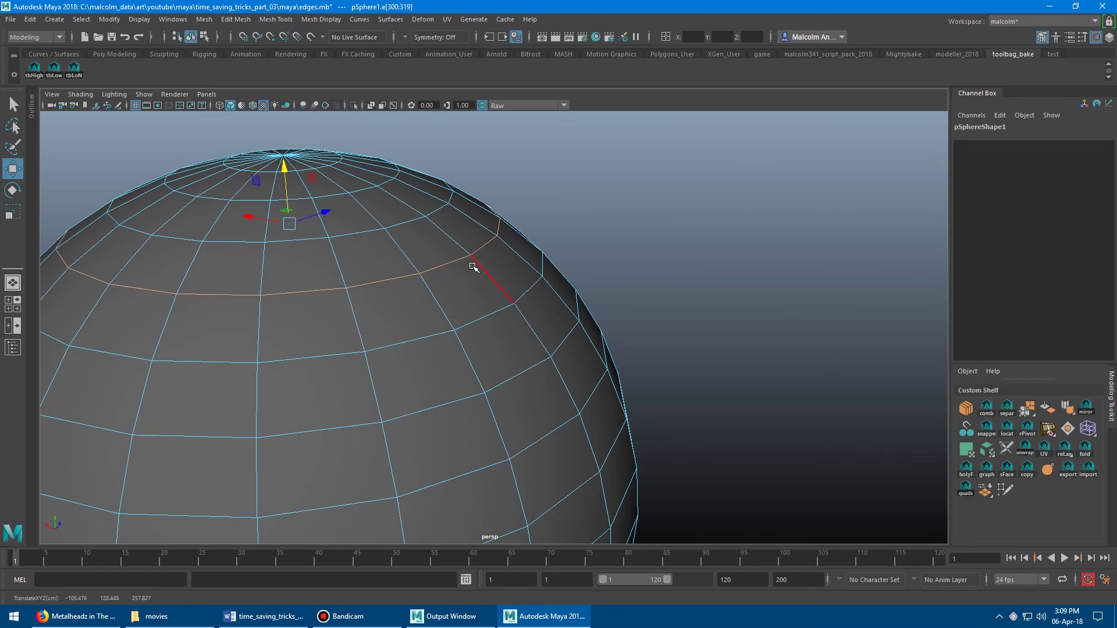